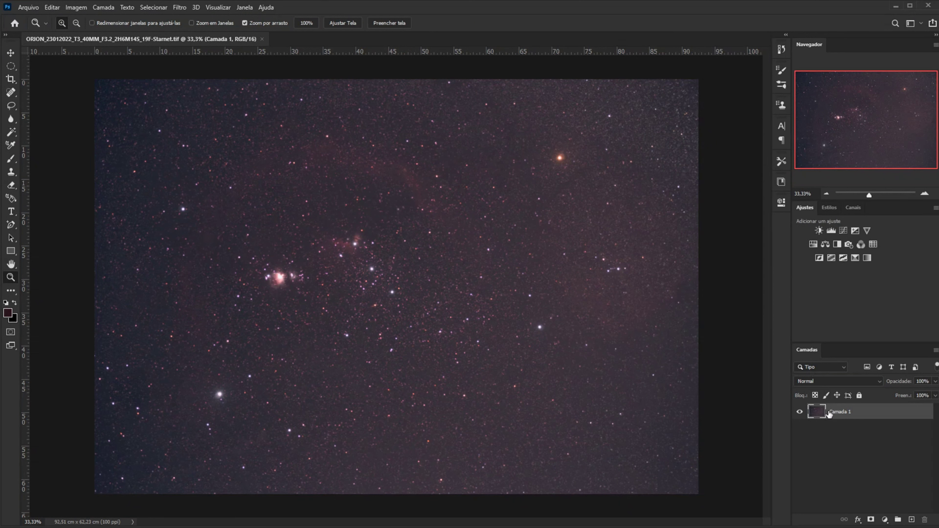
# Step: Duplicate the image layer and name the copy 'niveis'
pyautogui.hotkey('ctrl', 'j')
pyautogui.doubleClick(835, 411)
pyautogui.write('niveis')
pyautogui.press('Return')
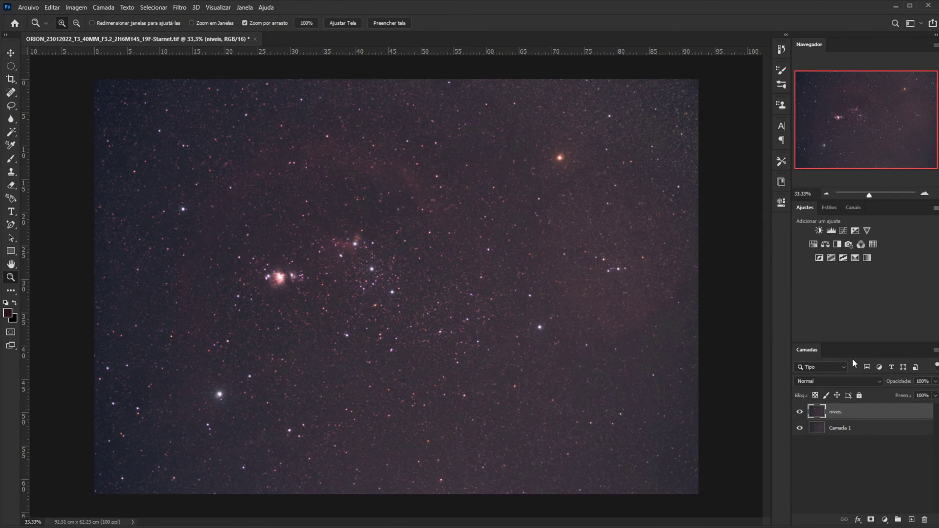
# Step: Raise the Levels black input to 12, then stamp the visible layers into a new layer
pyautogui.hotkey('ctrl', 'l')
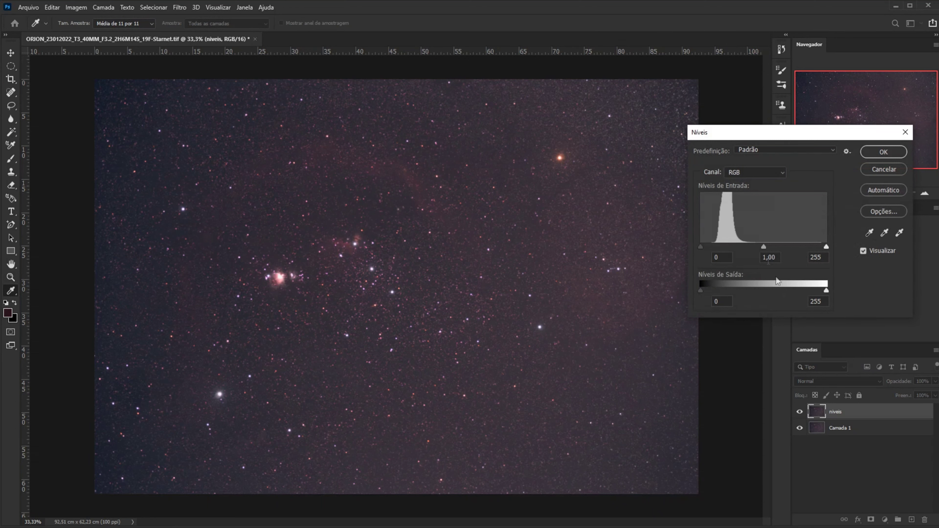
pyautogui.moveTo(702, 250); pyautogui.dragTo(707, 251)
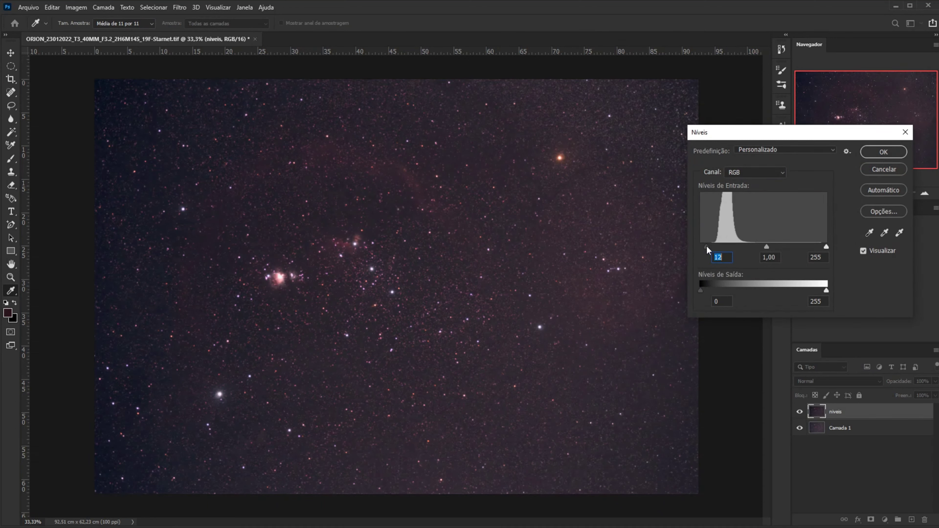
pyautogui.click(885, 152)
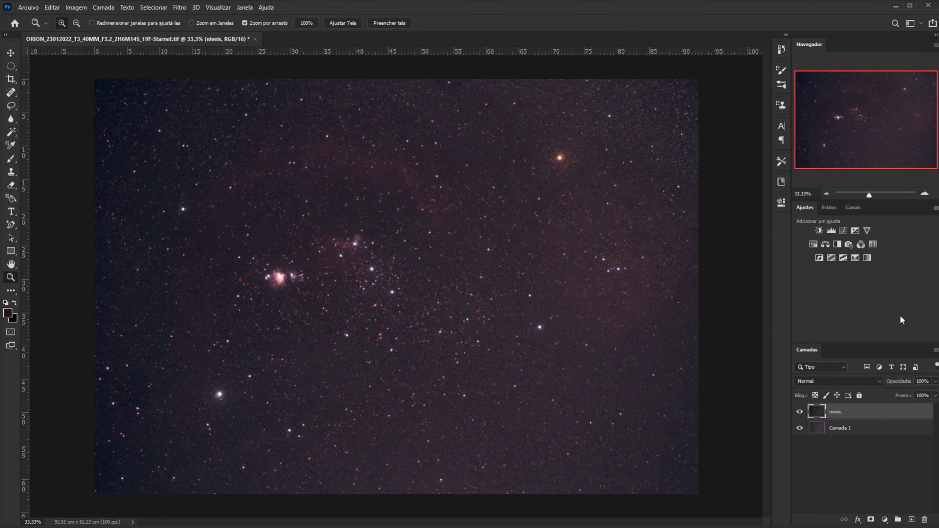
pyautogui.hotkey('ctrl', 'alt', 'shift', 'e')
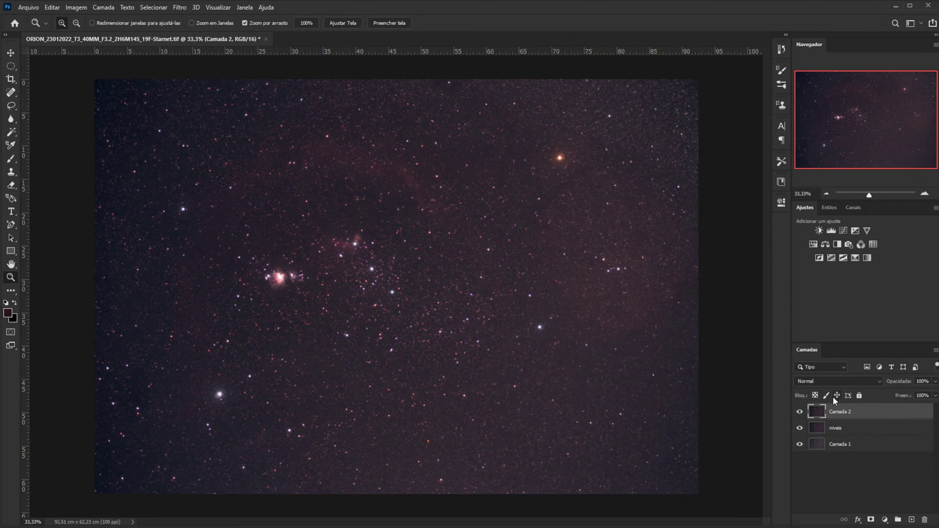
# Step: Rename the merged layer to 'curvas'
pyautogui.doubleClick(843, 412)
pyautogui.write('curvas')
pyautogui.press('Return')
# Step: Apply Curves that lift the midtones (57→127) and lower the top highlight endpoint
pyautogui.hotkey('ctrl', 'm')
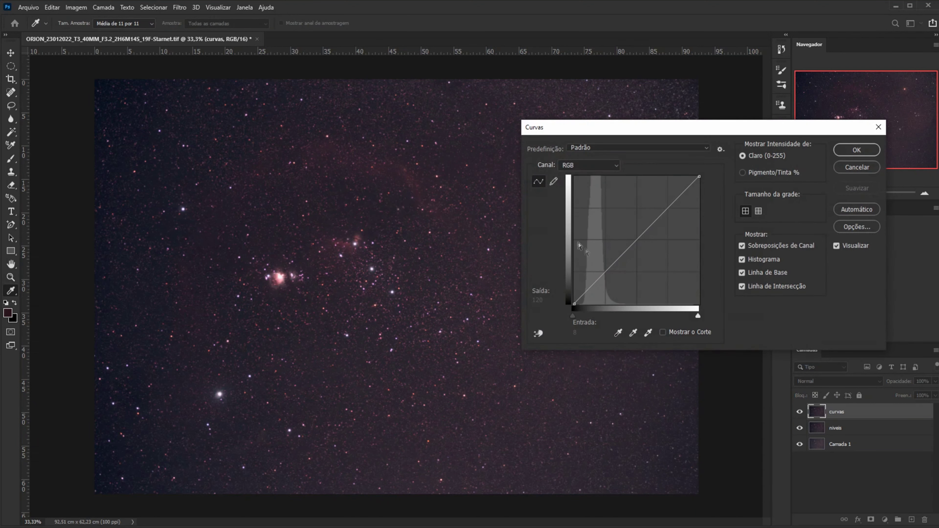
pyautogui.moveTo(607, 271); pyautogui.dragTo(602, 240)
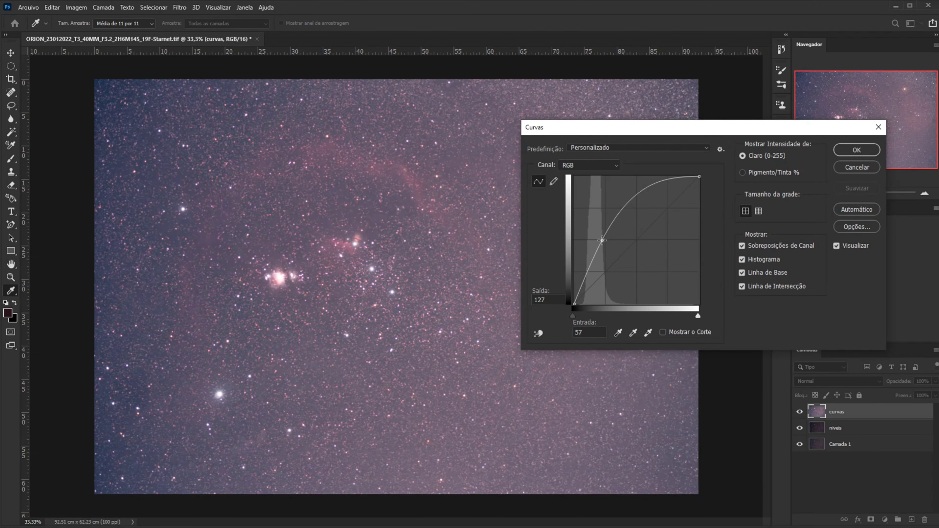
pyautogui.moveTo(698, 176); pyautogui.dragTo(702, 182)
pyautogui.moveTo(701, 182); pyautogui.dragTo(700, 186)
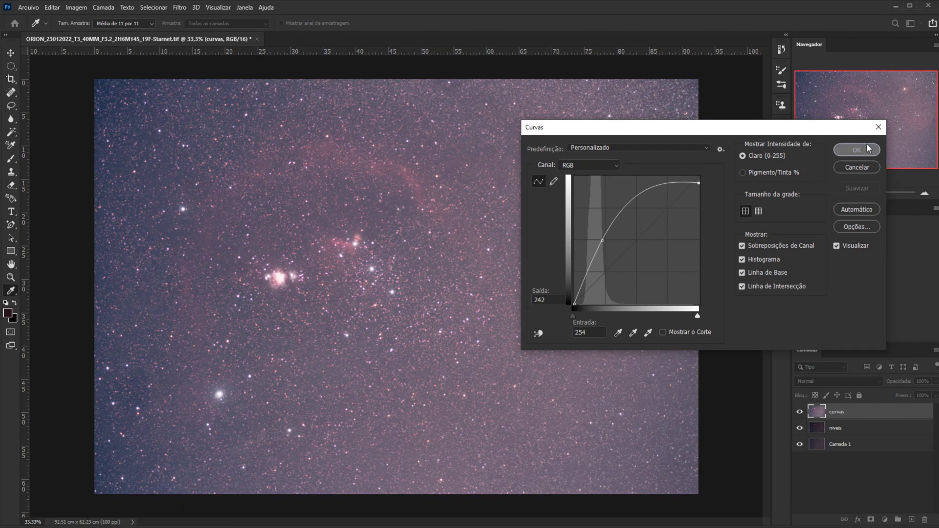
pyautogui.click(857, 150)
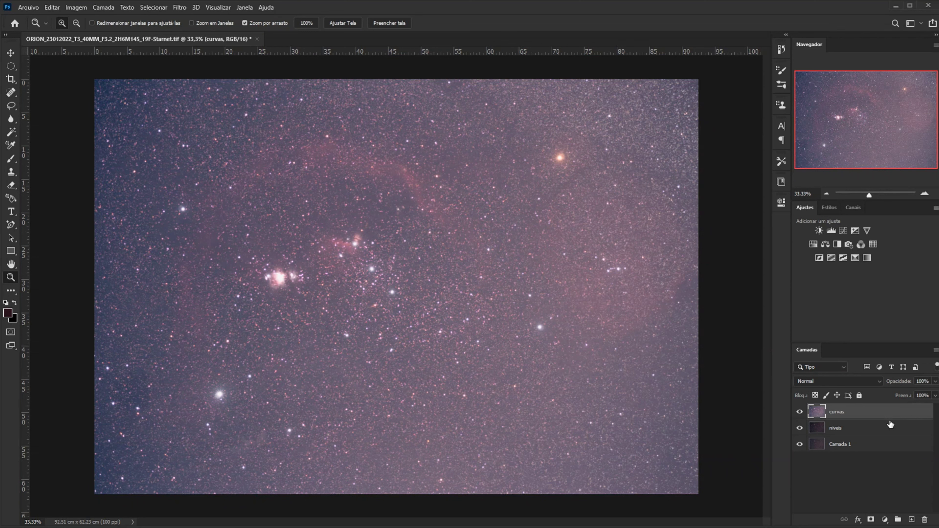
# Step: Stamp the visible layers into a new top layer named 'niveis'
pyautogui.hotkey('ctrl', 'shift', 'alt', 'e')
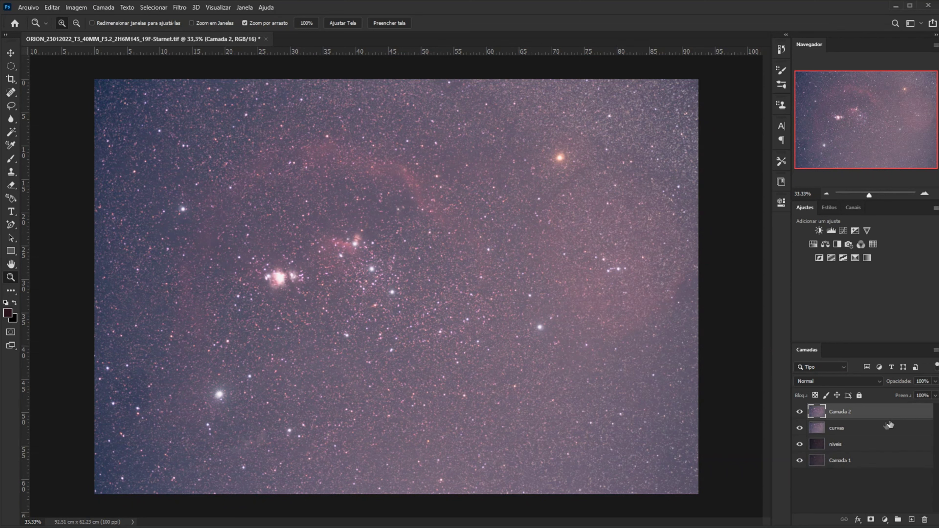
pyautogui.write('n')
pyautogui.click(905, 428)
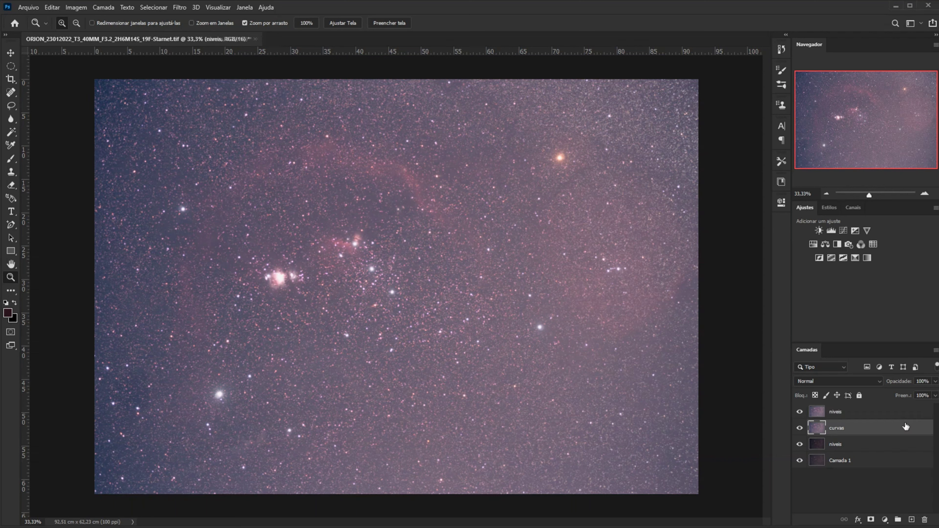
pyautogui.click(866, 413)
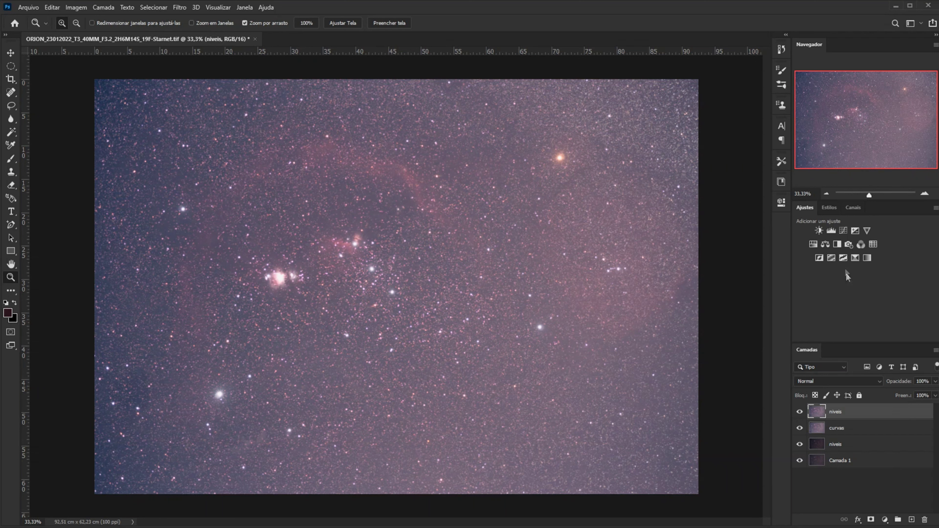
# Step: In Levels, raise the red black point to 25 and the green to 28
pyautogui.hotkey('ctrl', 'l')
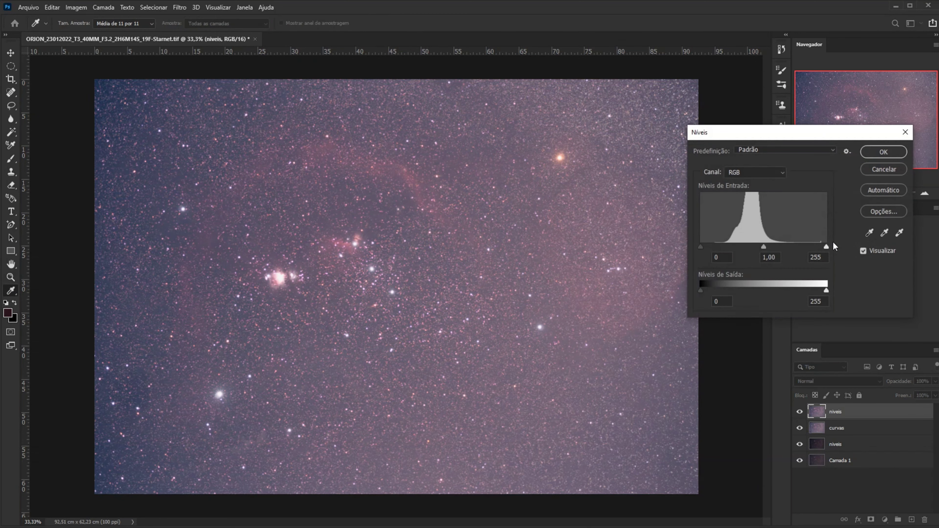
pyautogui.click(754, 173)
pyautogui.click(747, 192)
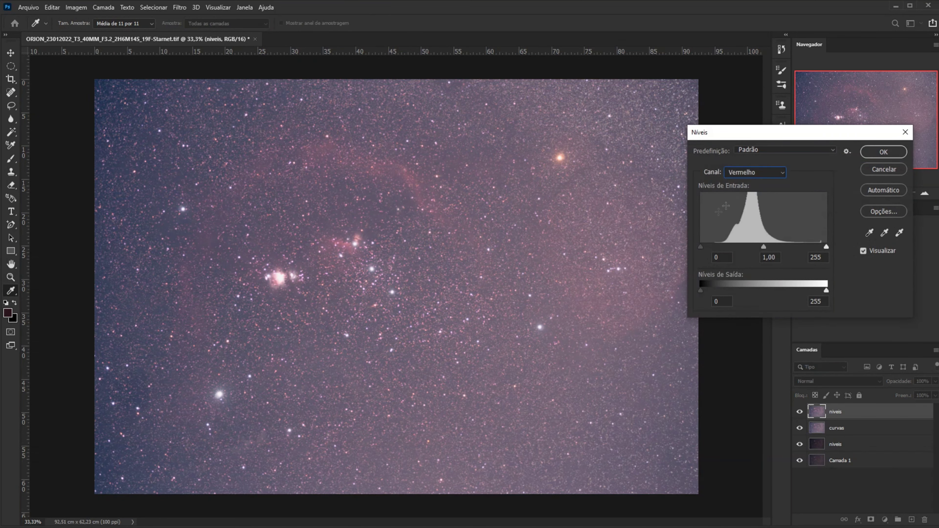
pyautogui.moveTo(701, 247); pyautogui.dragTo(708, 250)
pyautogui.click(741, 174)
pyautogui.click(739, 200)
pyautogui.moveTo(704, 250); pyautogui.dragTo(707, 251)
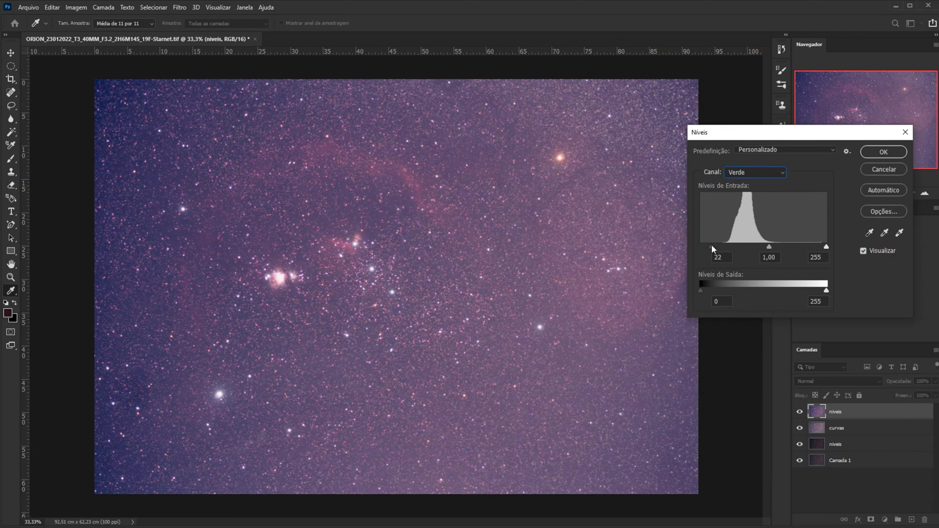
# Step: Raise the blue black point to 35 and apply the per-channel Levels
pyautogui.click(743, 173)
pyautogui.click(729, 209)
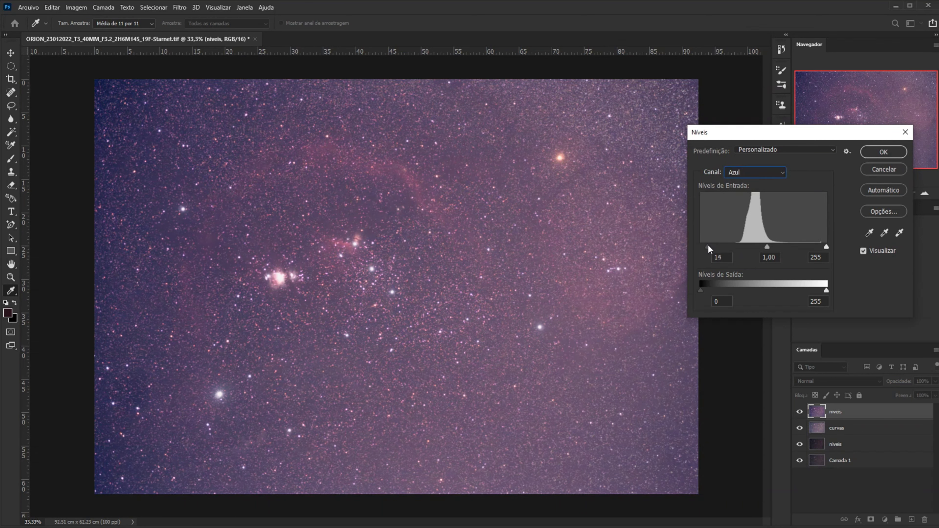
pyautogui.click(755, 172)
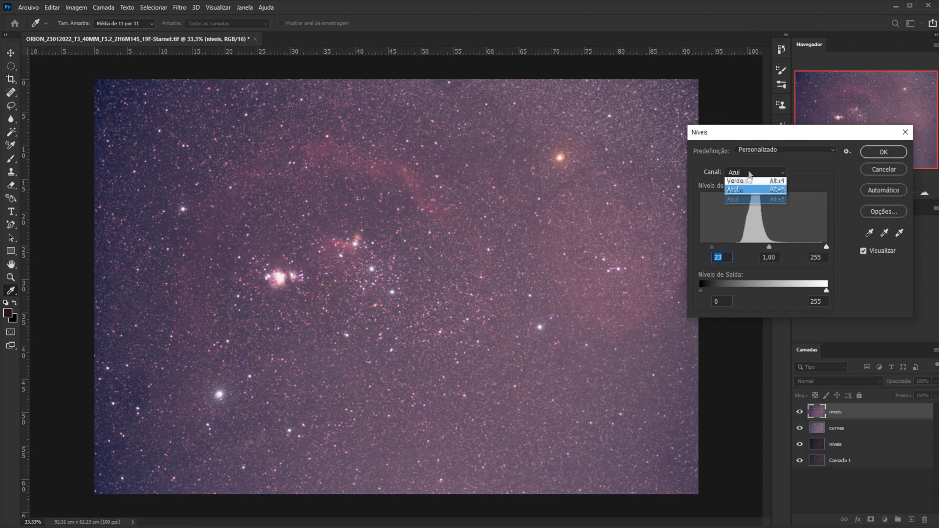
pyautogui.click(736, 190)
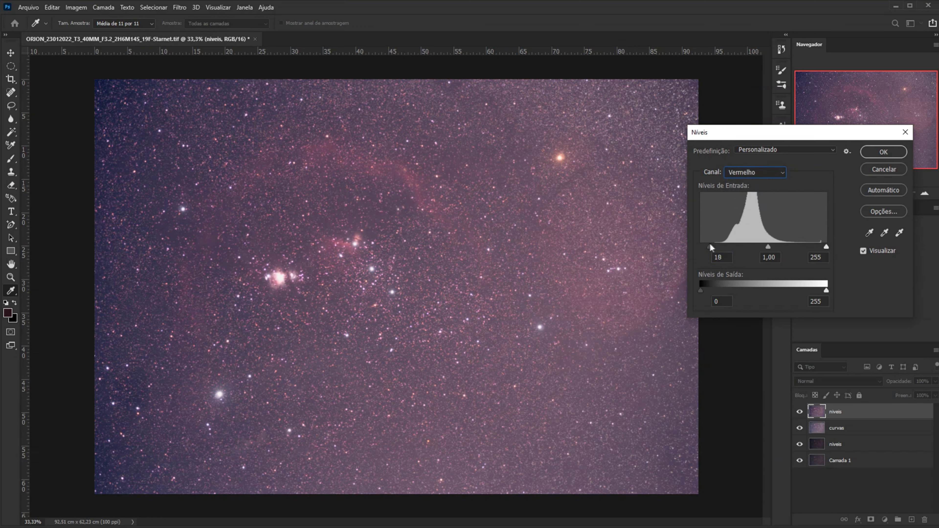
pyautogui.click(749, 173)
pyautogui.click(741, 204)
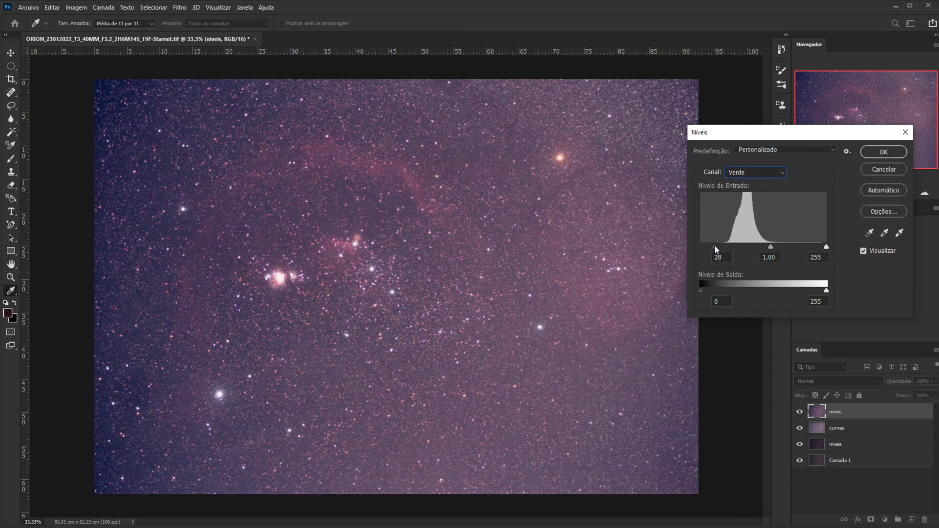
pyautogui.click(747, 172)
pyautogui.click(734, 209)
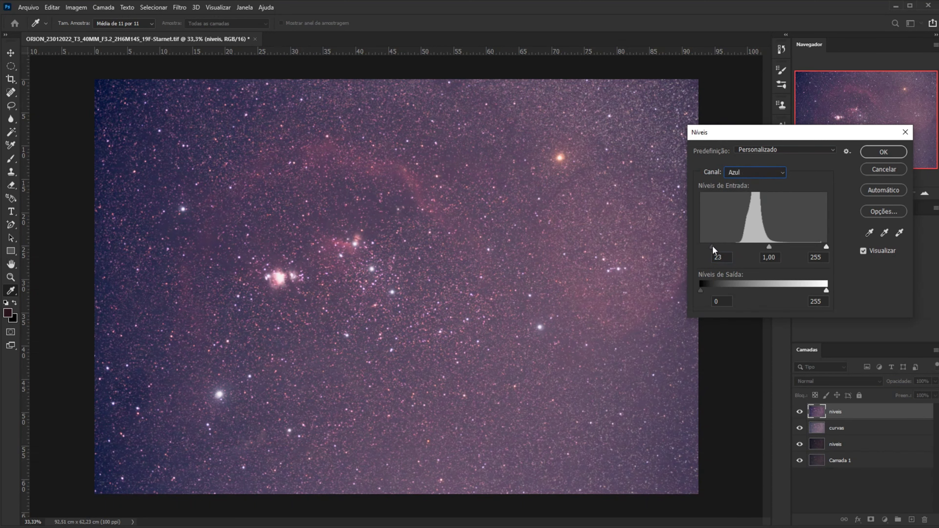
pyautogui.moveTo(716, 247); pyautogui.dragTo(718, 247)
pyautogui.click(719, 248)
pyautogui.click(889, 156)
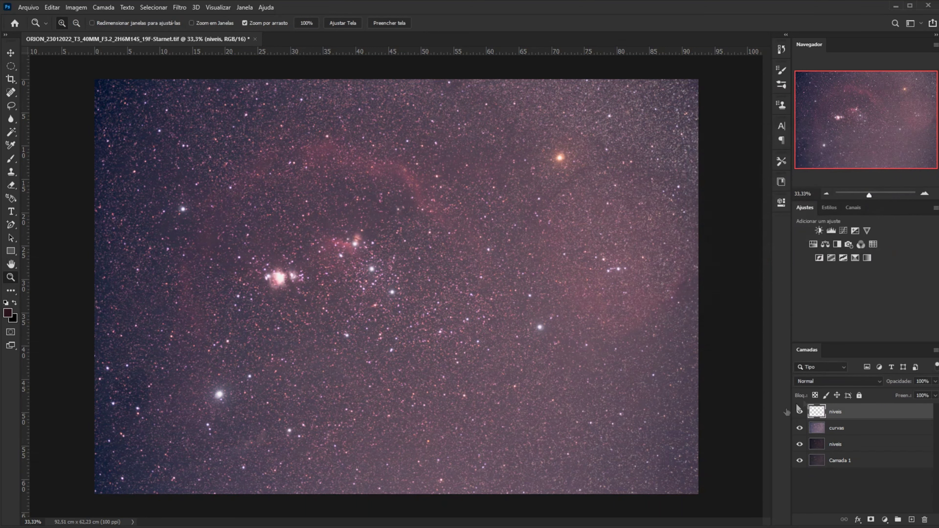
# Step: Raise the red channel's Levels black input to 6, then stamp a new merged layer
pyautogui.hotkey('ctrl', 'l')
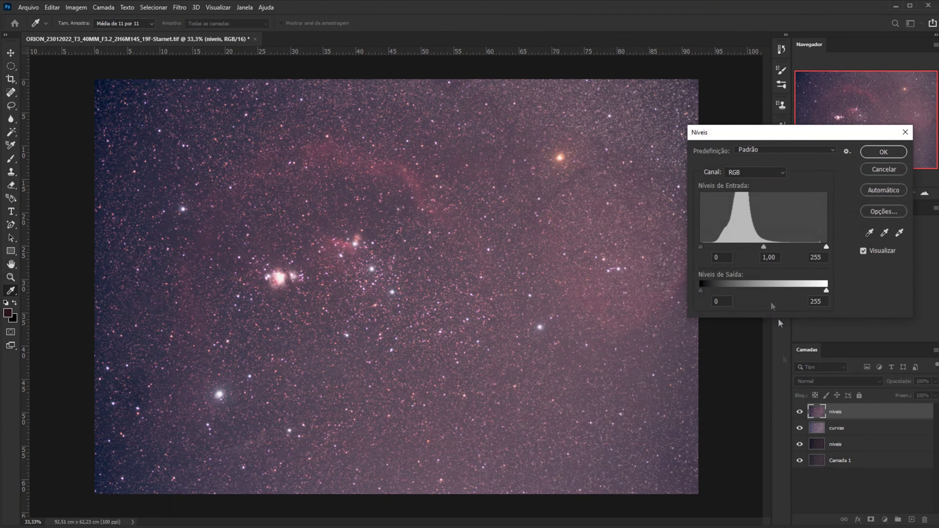
pyautogui.click(738, 174)
pyautogui.click(739, 190)
pyautogui.moveTo(702, 247); pyautogui.dragTo(706, 250)
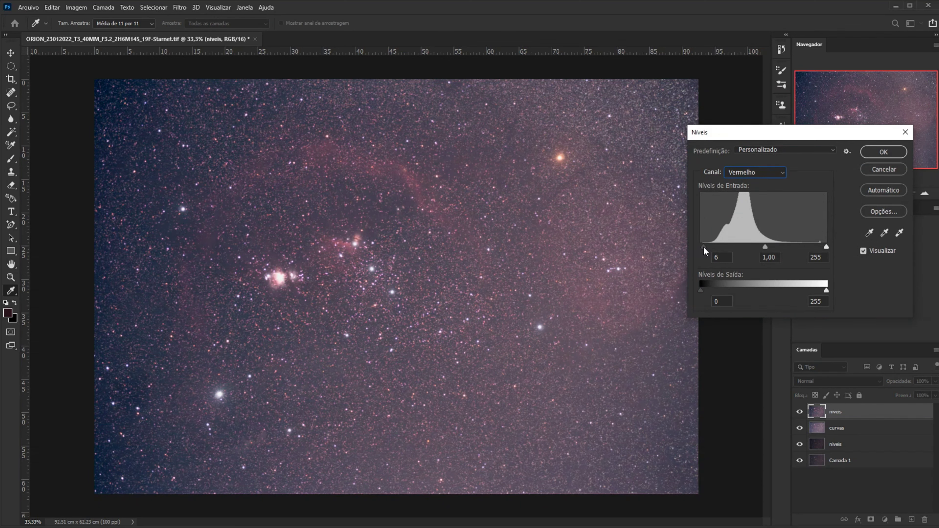
pyautogui.click(883, 152)
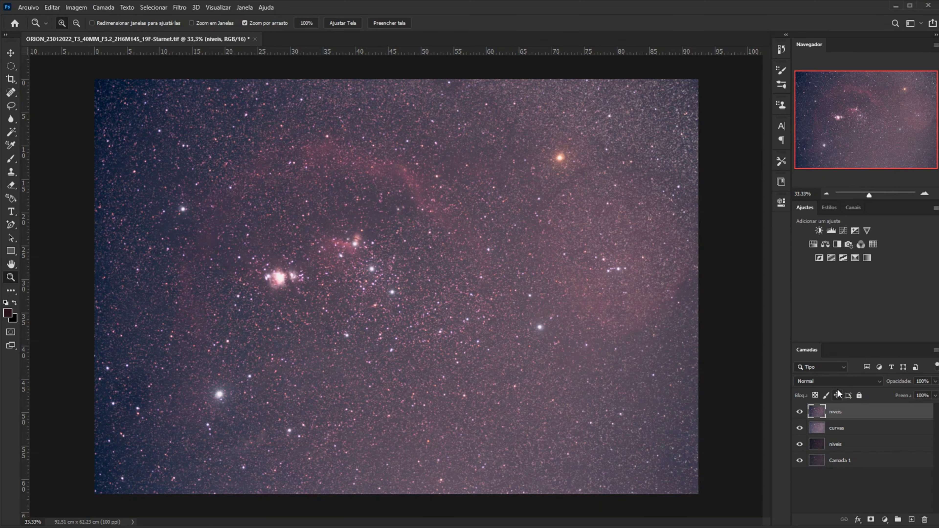
pyautogui.hotkey('ctrl', 'shift', 'alt', 'n')
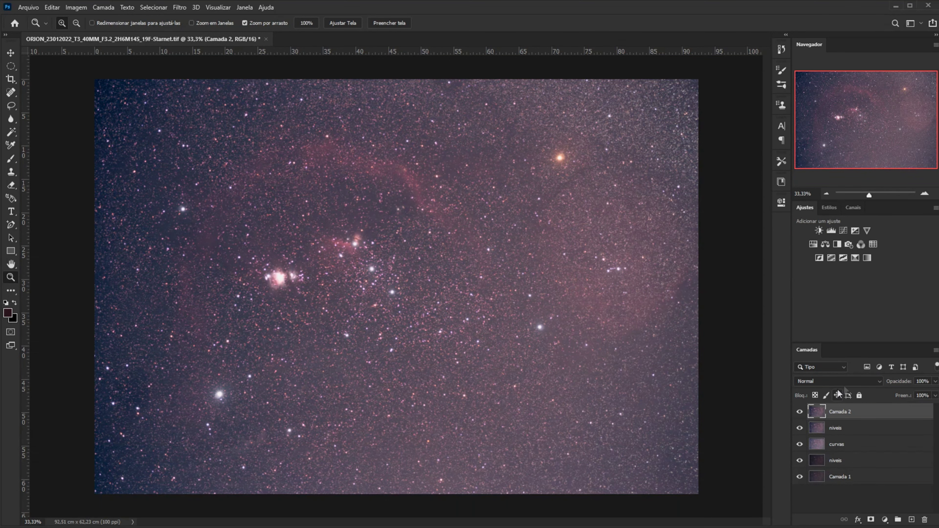
# Step: Add a layer mask to Camada 2, paste the star image into it and invert it
pyautogui.hotkey('ctrl', 'a')
pyautogui.hotkey('ctrl', '0')
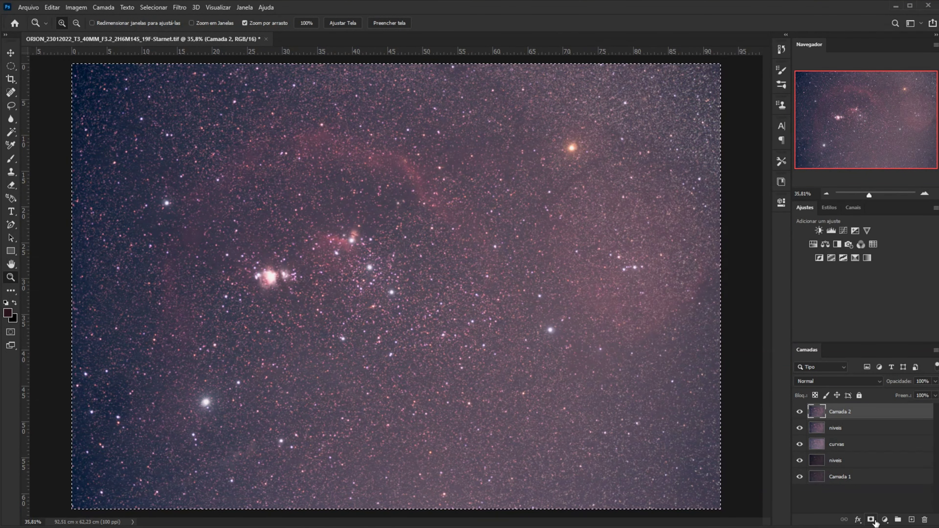
pyautogui.click(873, 520)
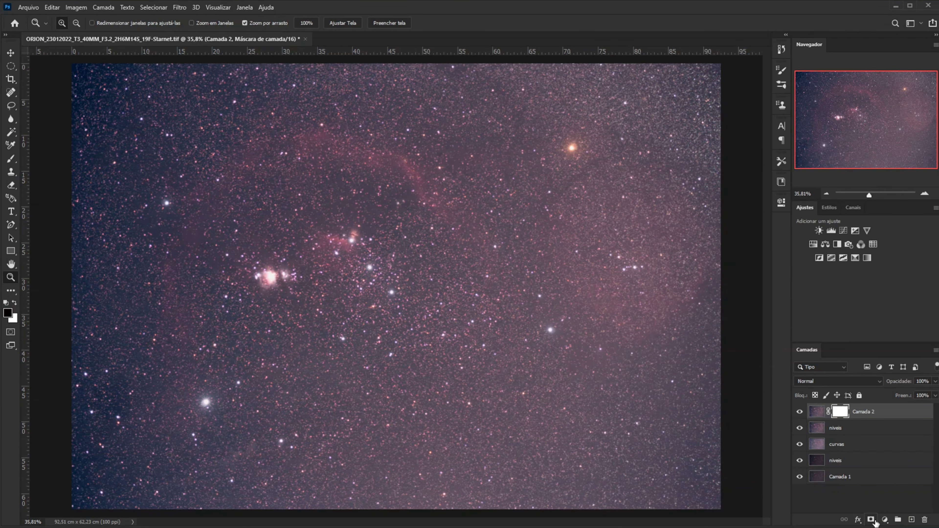
pyautogui.keyDown('alt'); pyautogui.click(841, 413); pyautogui.keyUp('alt')
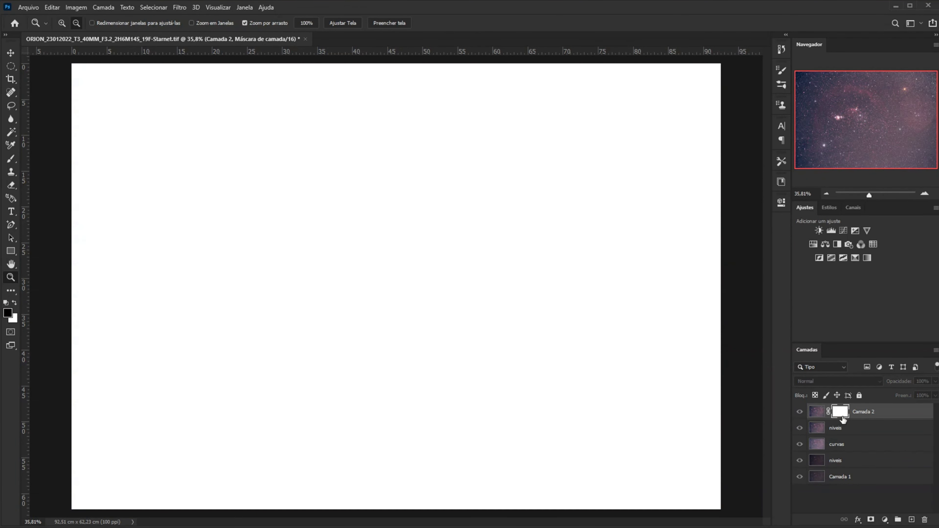
pyautogui.hotkey('ctrl', 'v')
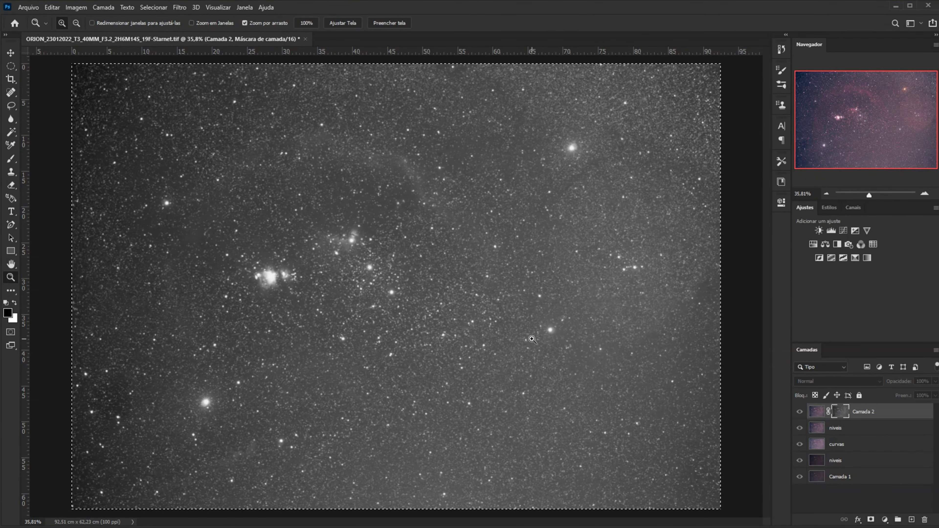
pyautogui.hotkey('ctrl', 'i')
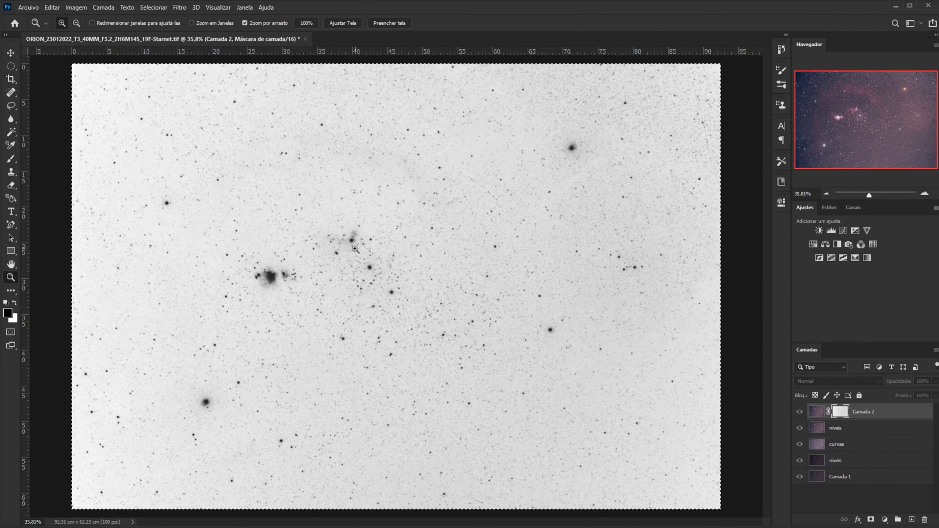
pyautogui.moveTo(350, 249)
pyautogui.mouseDown()
pyautogui.moveTo(401, 250)
pyautogui.moveTo(381, 250)
pyautogui.mouseUp()
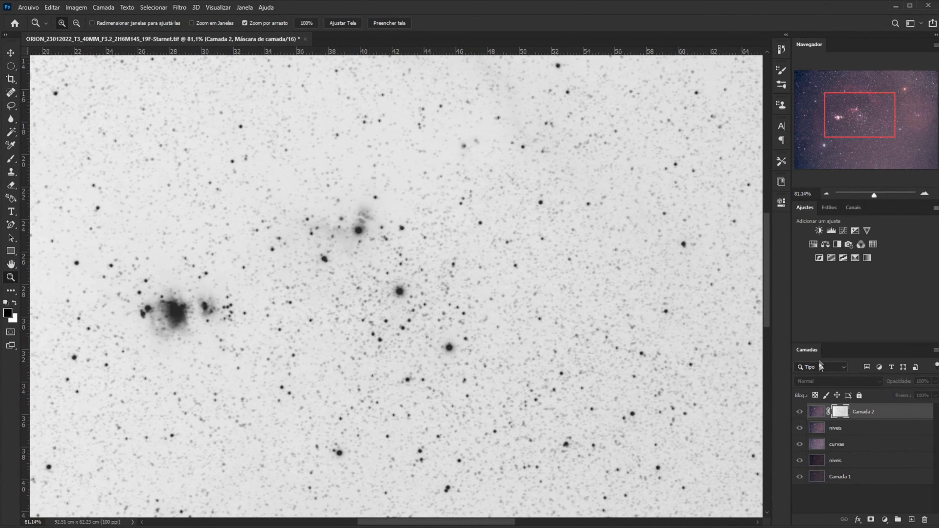
# Step: Rename the top layer to 'backup estrelas'
pyautogui.click(870, 412)
pyautogui.doubleClick(870, 412)
pyautogui.write('backup estrelas')
pyautogui.press('Return')
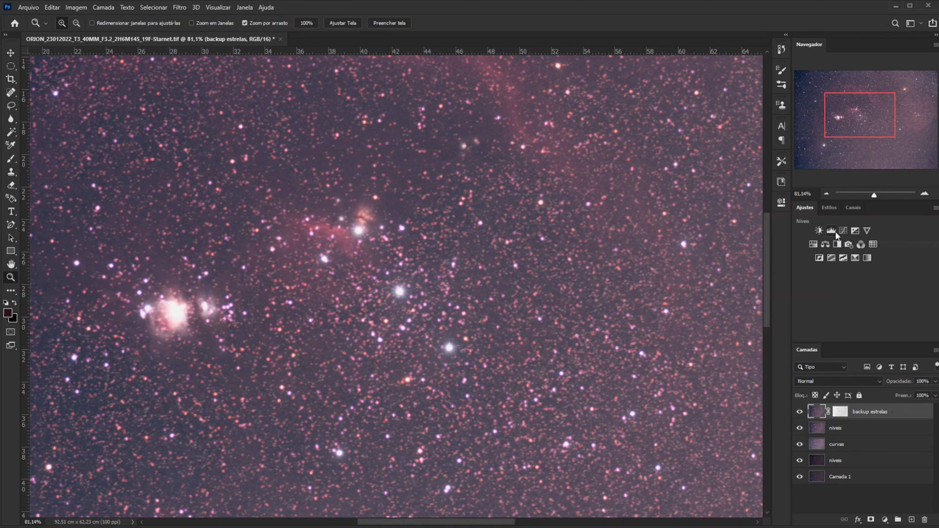
# Step: Apply Levels 165/1.20/221 to the layer mask, making bold black stars on white
pyautogui.click(840, 411)
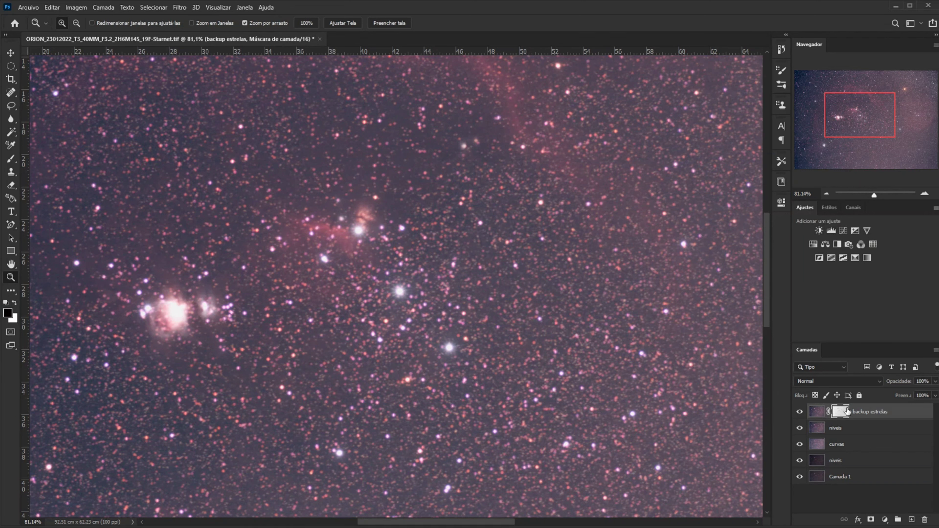
pyautogui.keyDown('alt'); pyautogui.click(840, 411); pyautogui.keyUp('alt')
pyautogui.hotkey('ctrl', 'l')
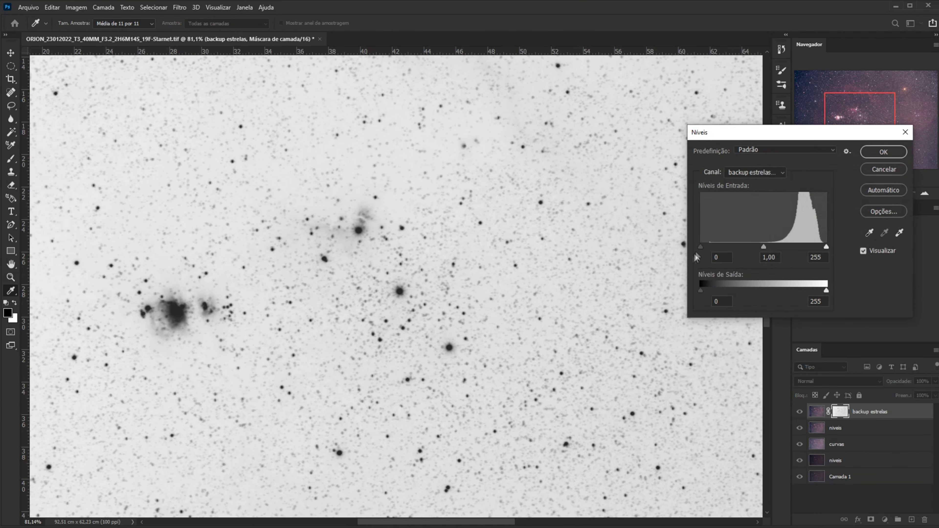
pyautogui.moveTo(702, 247); pyautogui.dragTo(809, 246)
pyautogui.moveTo(795, 246); pyautogui.dragTo(794, 245)
pyautogui.click(883, 152)
pyautogui.press('z')
pyautogui.scroll(-3, 441, 276)
pyautogui.scroll(-2, 441, 276)
pyautogui.scroll(3, 298, 295)
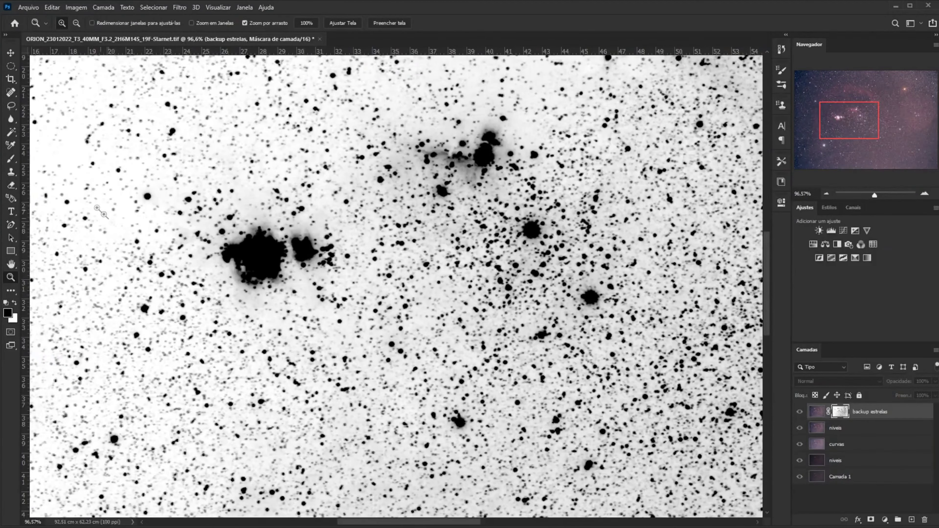
# Step: Select the Dodge tool with about 52% exposure and a roughly 324 px brush
pyautogui.click(11, 290)
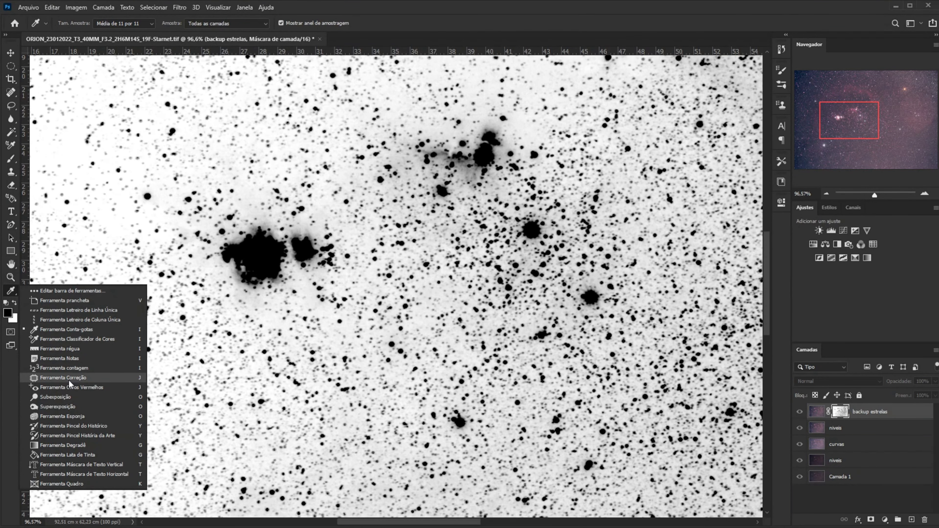
pyautogui.click(68, 397)
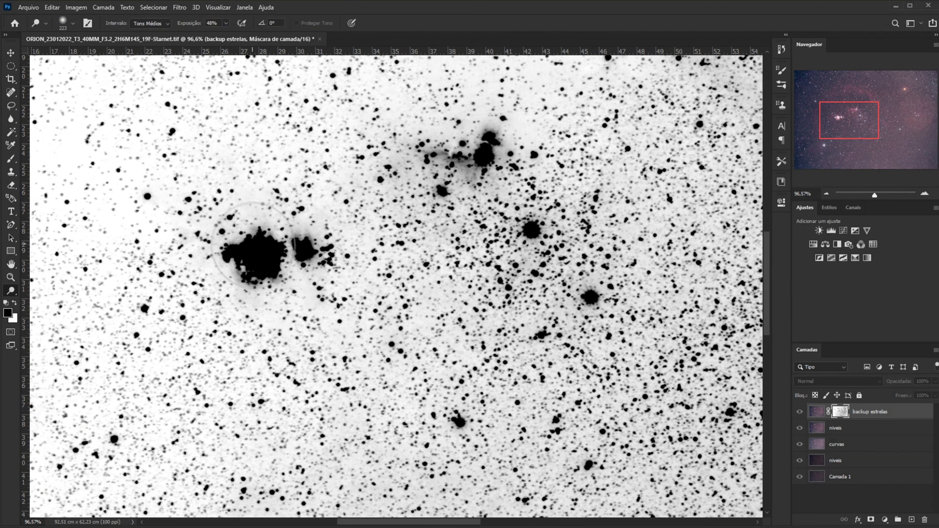
pyautogui.moveTo(189, 25); pyautogui.dragTo(192, 26)
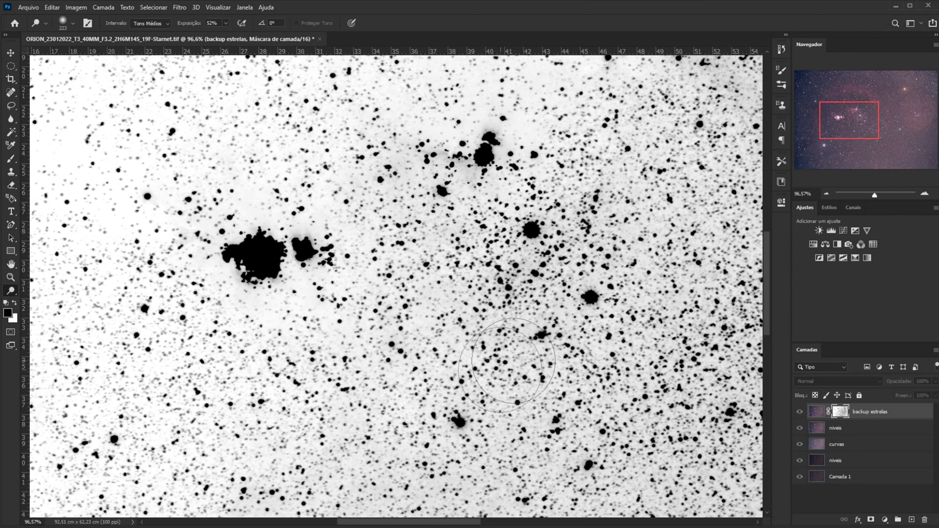
pyautogui.scroll(-5, 217, 295)
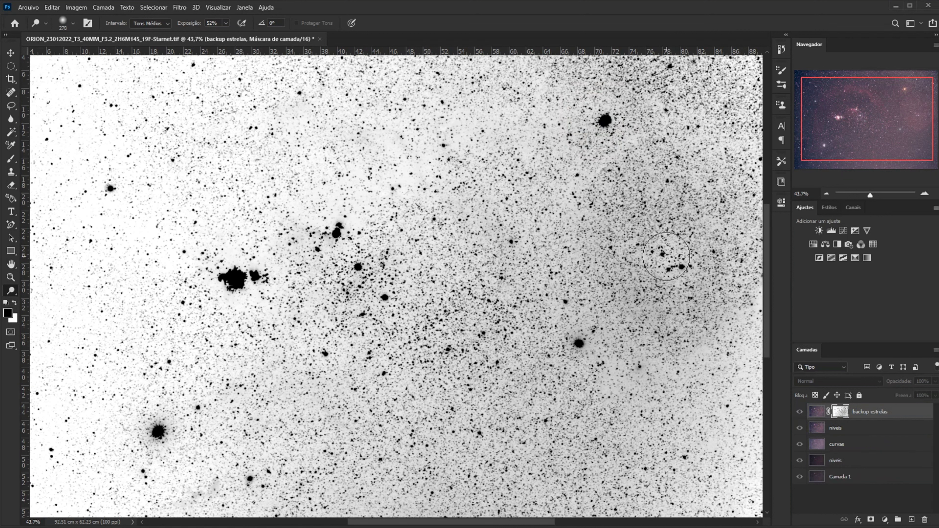
pyautogui.moveTo(645, 296); pyautogui.dragTo(650, 301)
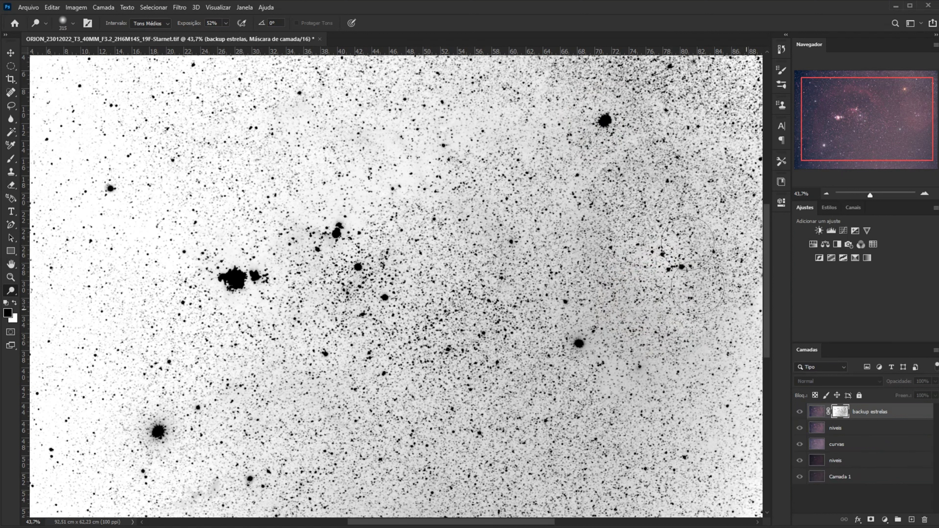
# Step: Dodge the dark halos around stars on the right, lower left and right of centre
pyautogui.moveTo(584, 350); pyautogui.dragTo(577, 339)
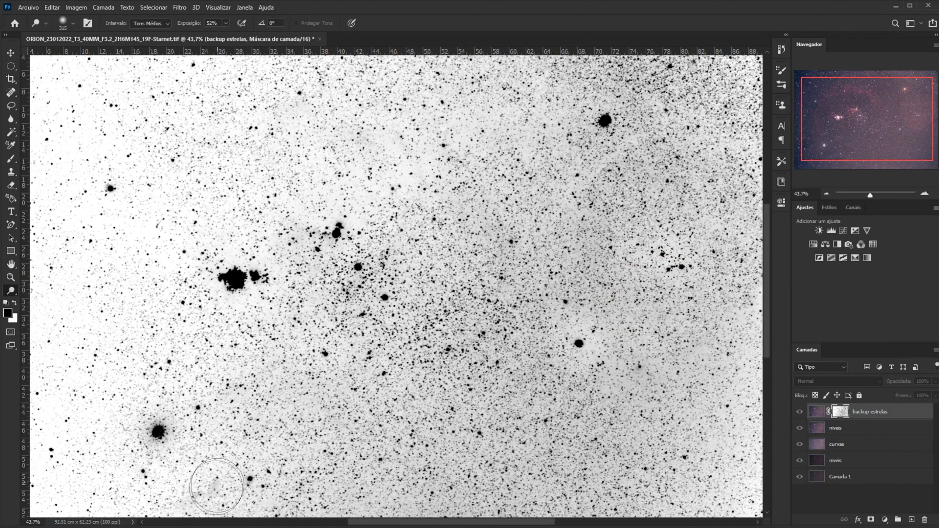
pyautogui.moveTo(157, 429); pyautogui.dragTo(156, 426)
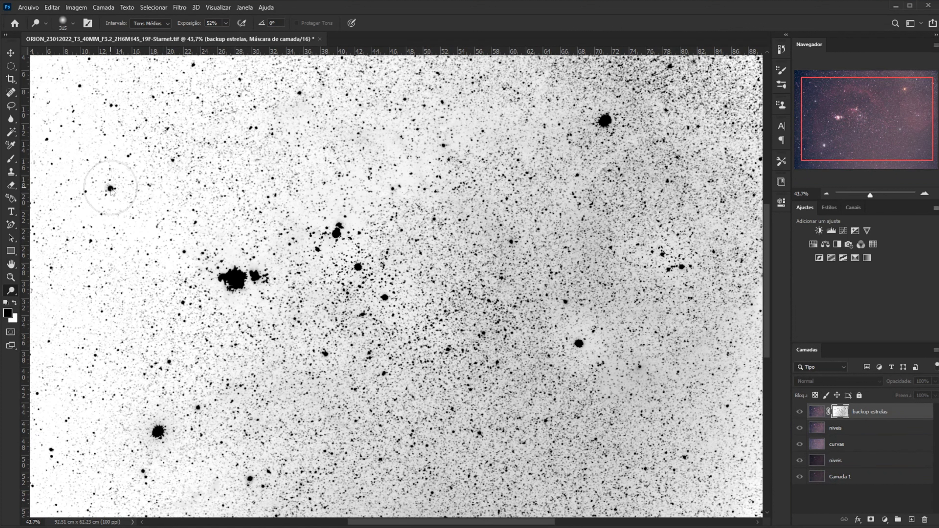
pyautogui.moveTo(584, 336); pyautogui.dragTo(503, 238)
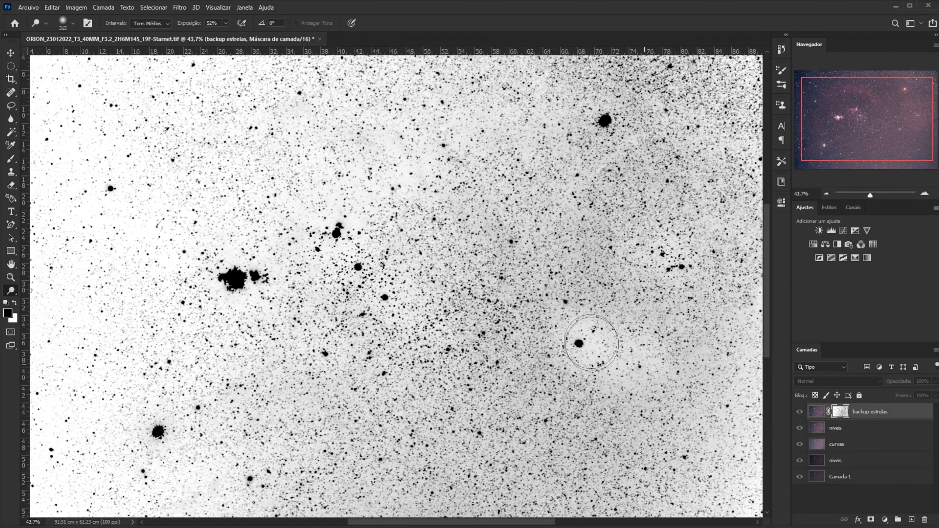
pyautogui.moveTo(479, 272); pyautogui.dragTo(514, 264)
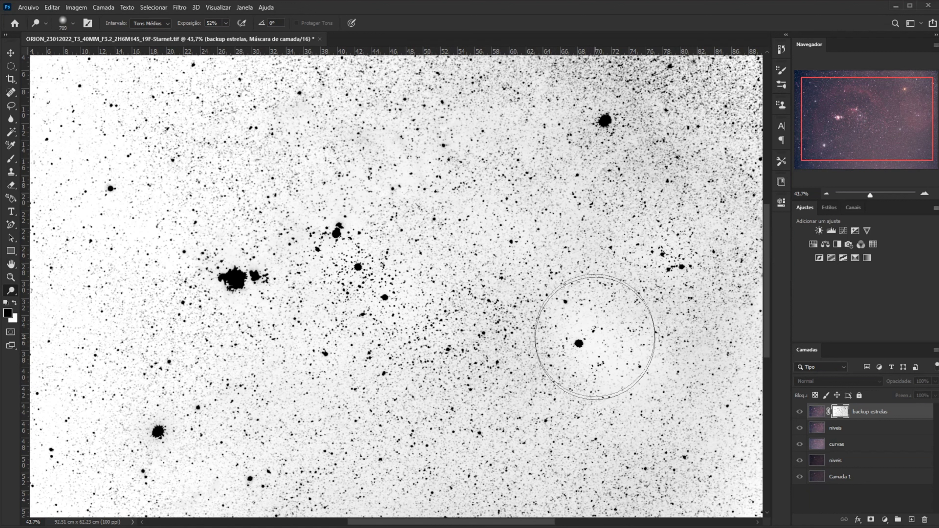
# Step: Choose Gaussian Blur from the Filter > Blur menu to soften the star mask
pyautogui.click(177, 6)
pyautogui.moveTo(239, 121)
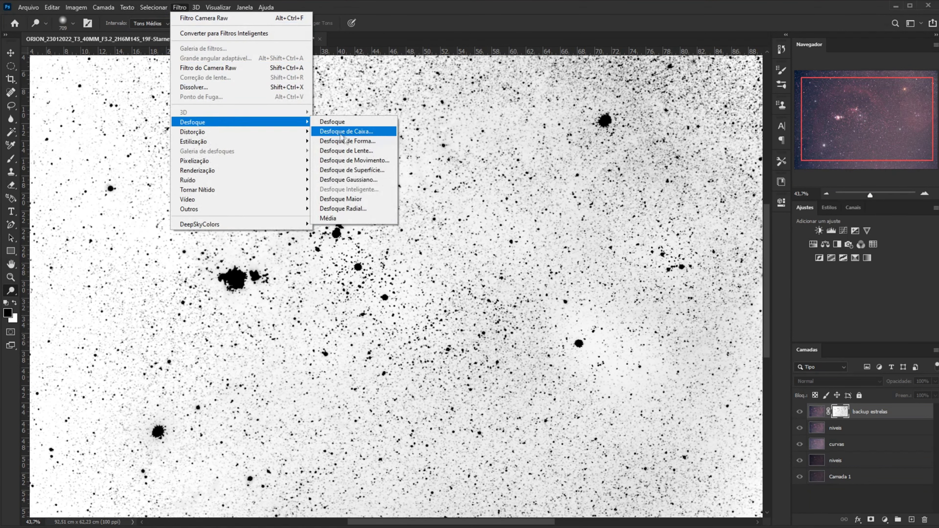
pyautogui.click(347, 180)
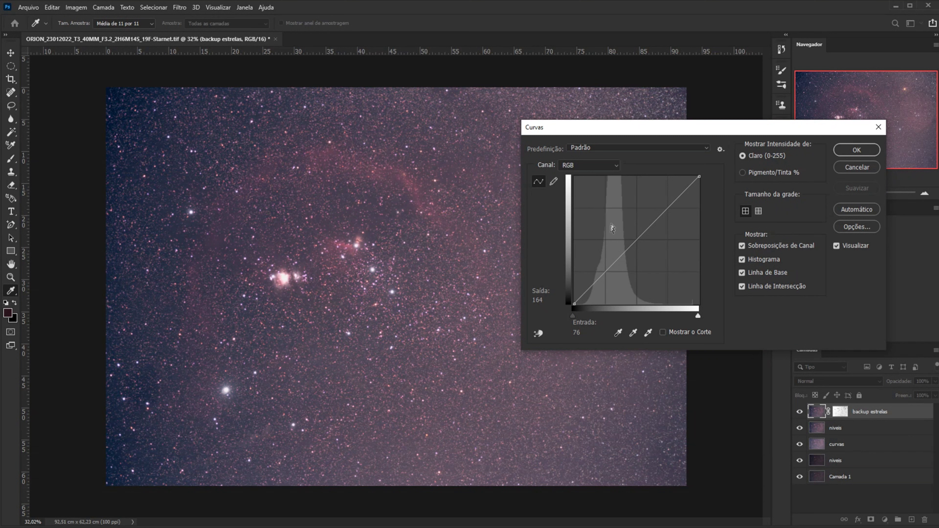
# Step: Curve the backup estrelas layer: midtones 97→136, highlights capped 218→238
pyautogui.moveTo(625, 250); pyautogui.dragTo(623, 225)
pyautogui.moveTo(676, 195); pyautogui.dragTo(676, 183)
pyautogui.moveTo(699, 177); pyautogui.dragTo(699, 185)
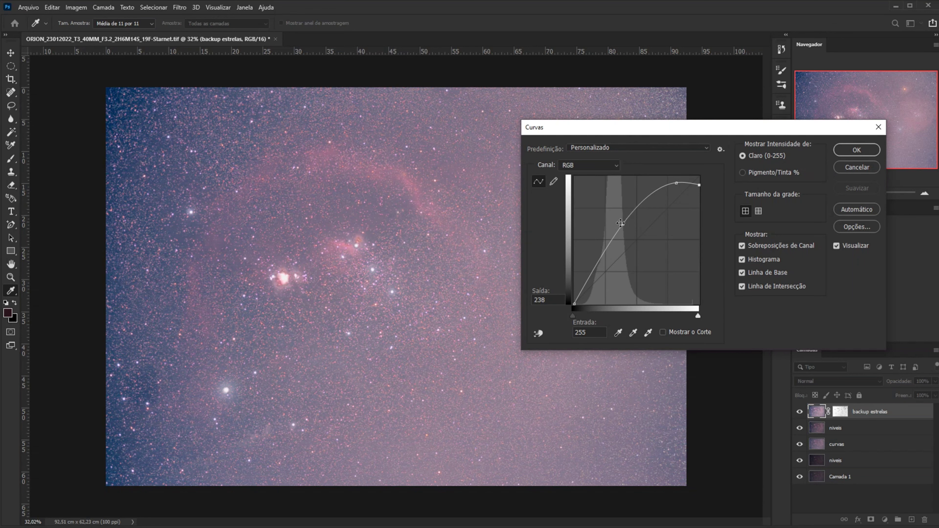
pyautogui.moveTo(624, 225); pyautogui.dragTo(622, 236)
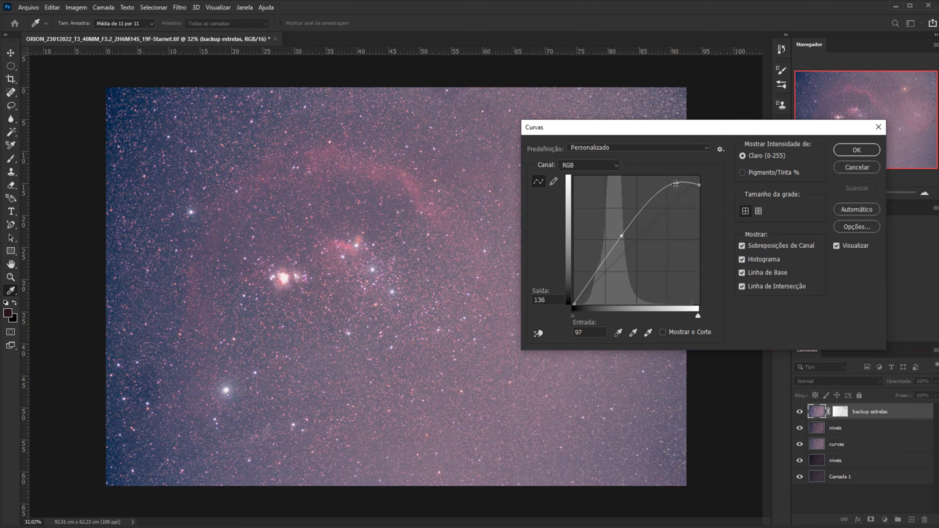
pyautogui.moveTo(675, 184); pyautogui.dragTo(681, 185)
pyautogui.click(858, 155)
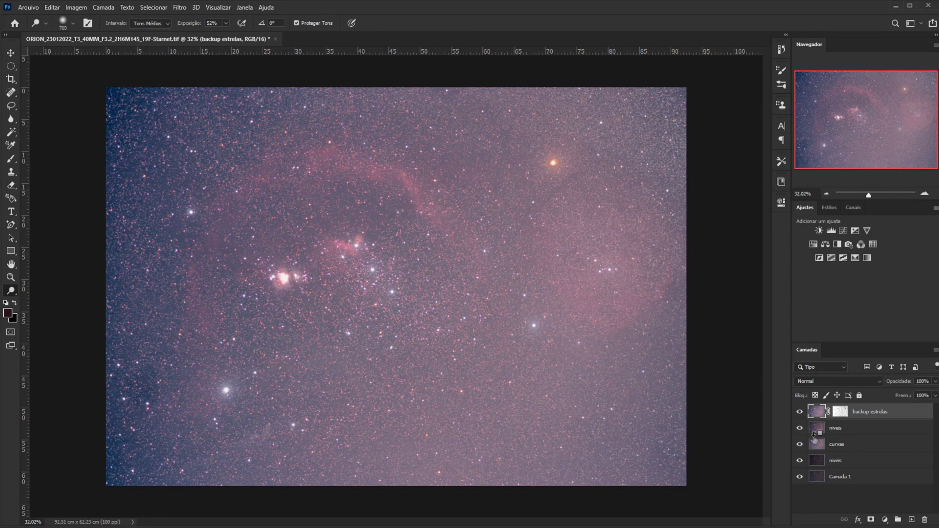
# Step: Stamp a new Camada 2 layer and raise its green and blue Levels black points
pyautogui.hotkey('ctrl', 'shift', 'alt', 'e')
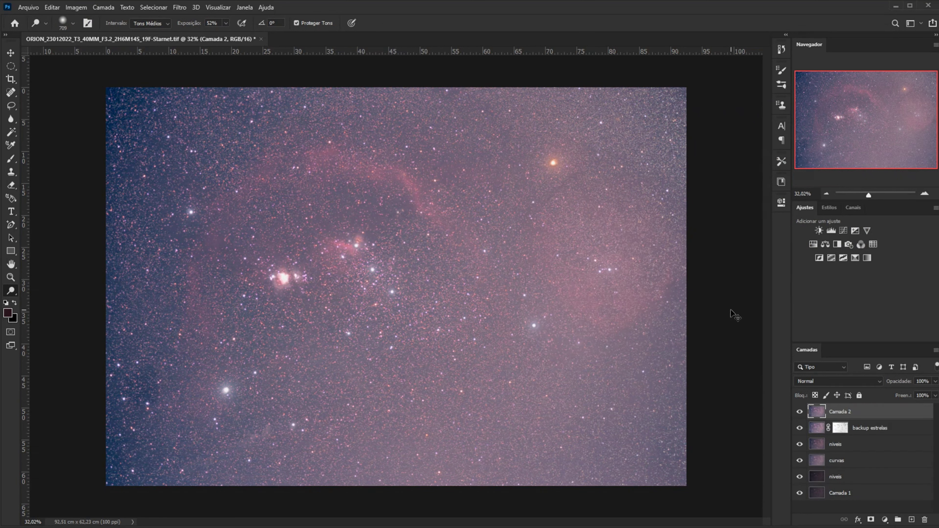
pyautogui.hotkey('ctrl', 'l')
pyautogui.click(736, 172)
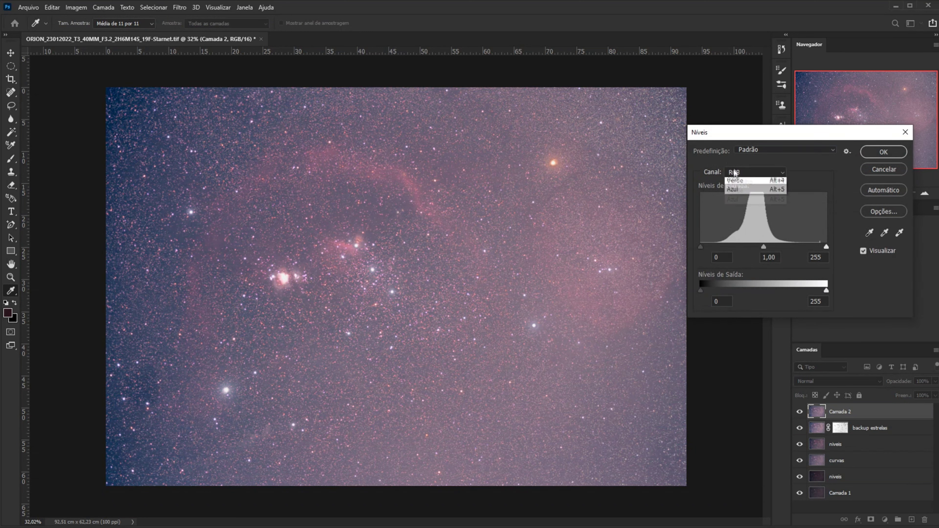
pyautogui.click(738, 193)
pyautogui.moveTo(700, 247); pyautogui.dragTo(704, 247)
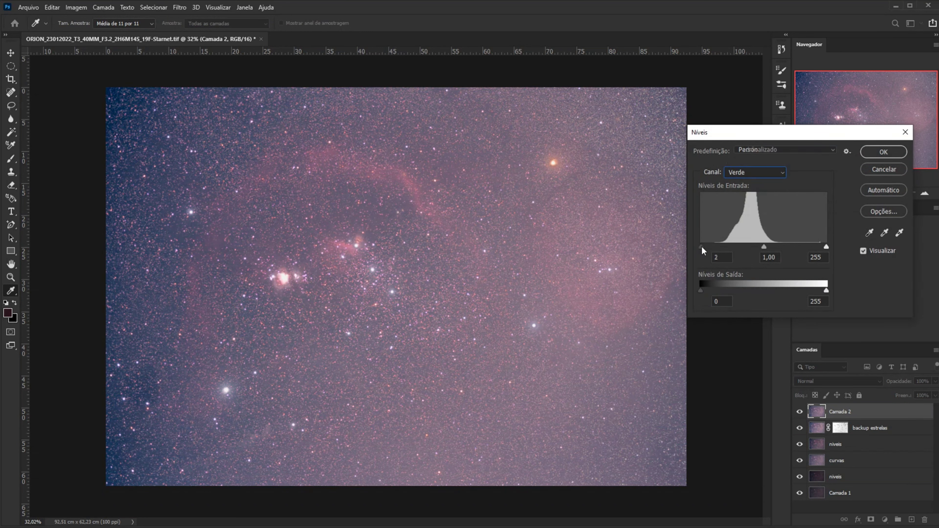
pyautogui.click(738, 172)
pyautogui.click(727, 210)
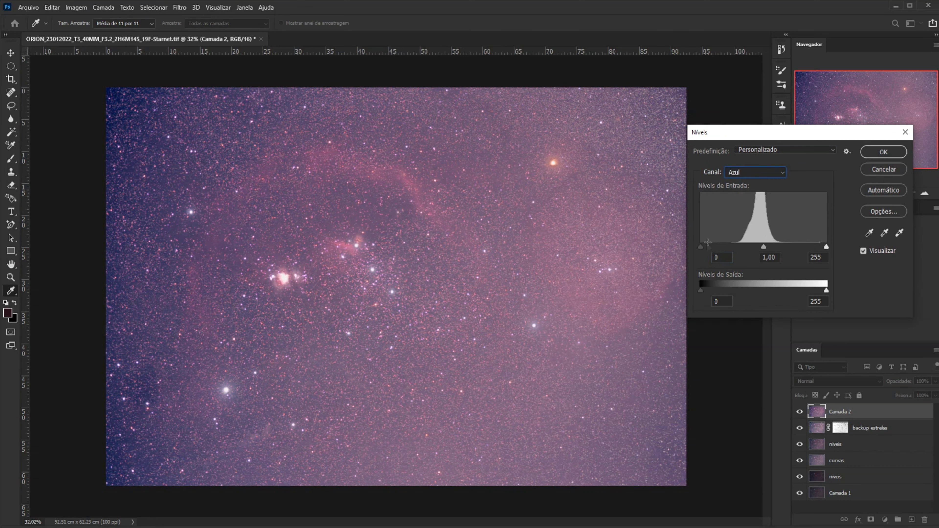
pyautogui.moveTo(702, 250); pyautogui.dragTo(707, 247)
# Step: Check the red and RGB channels, then apply the Levels adjustment
pyautogui.click(754, 173)
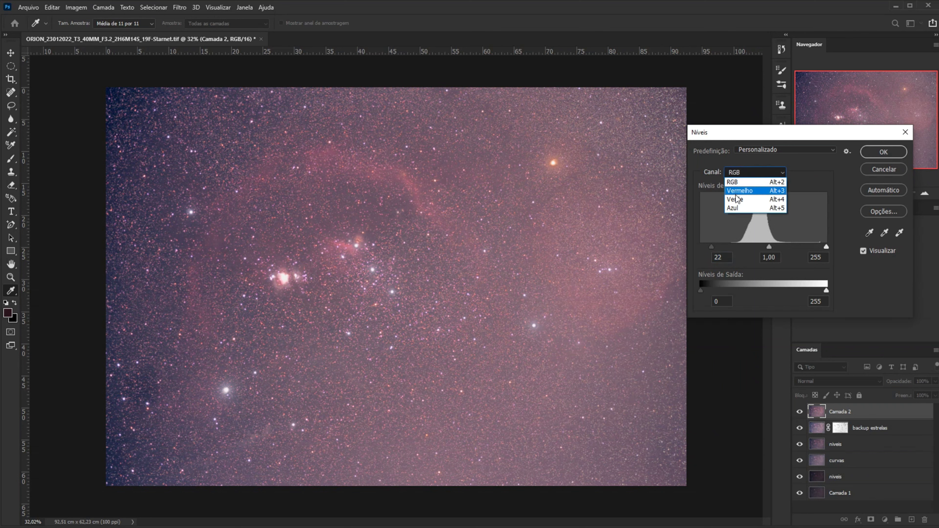
pyautogui.click(738, 188)
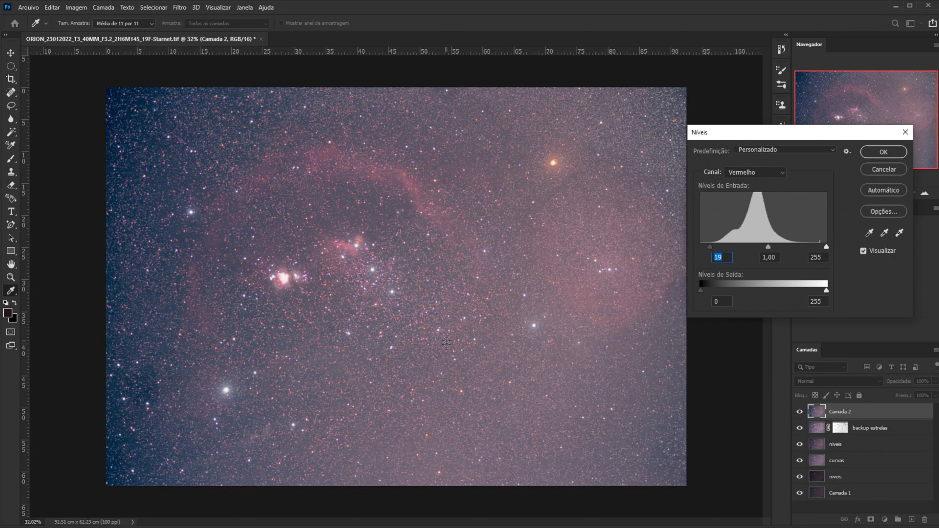
pyautogui.click(754, 173)
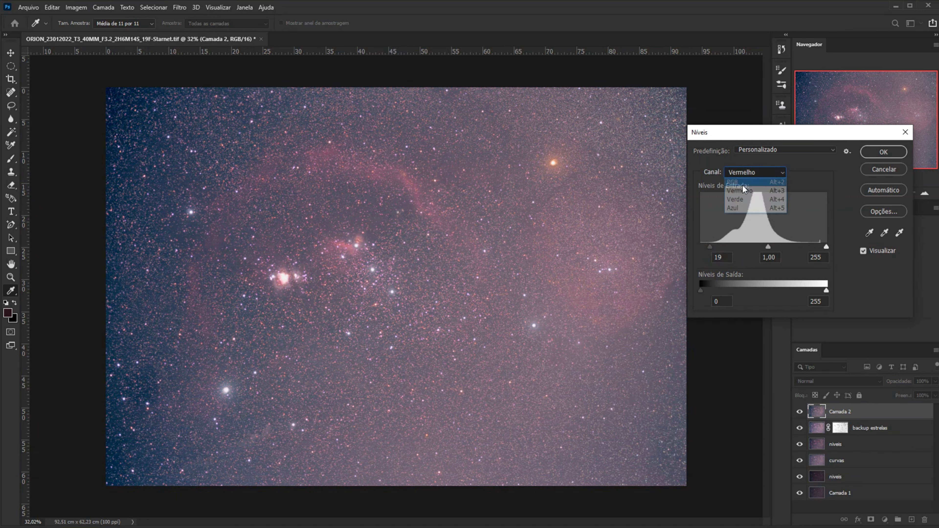
pyautogui.click(740, 180)
pyautogui.click(701, 248)
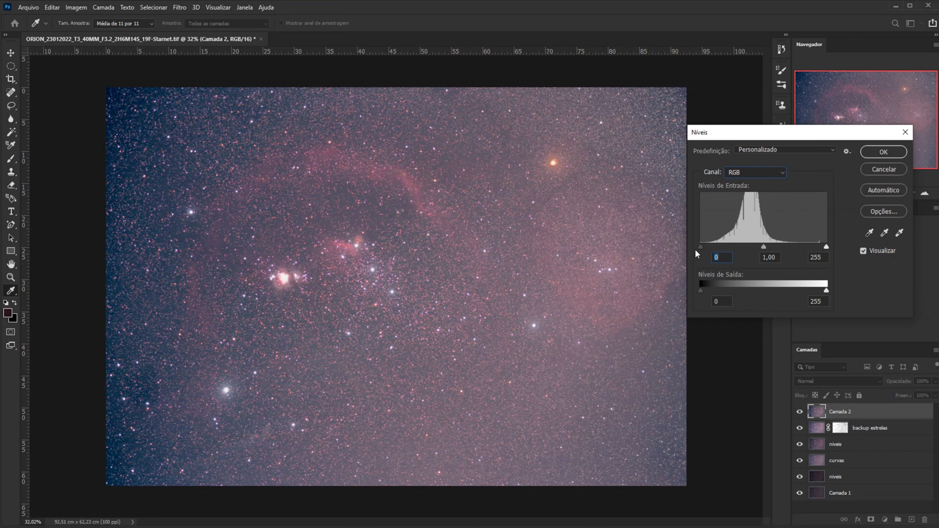
pyautogui.click(883, 155)
pyautogui.press('o')
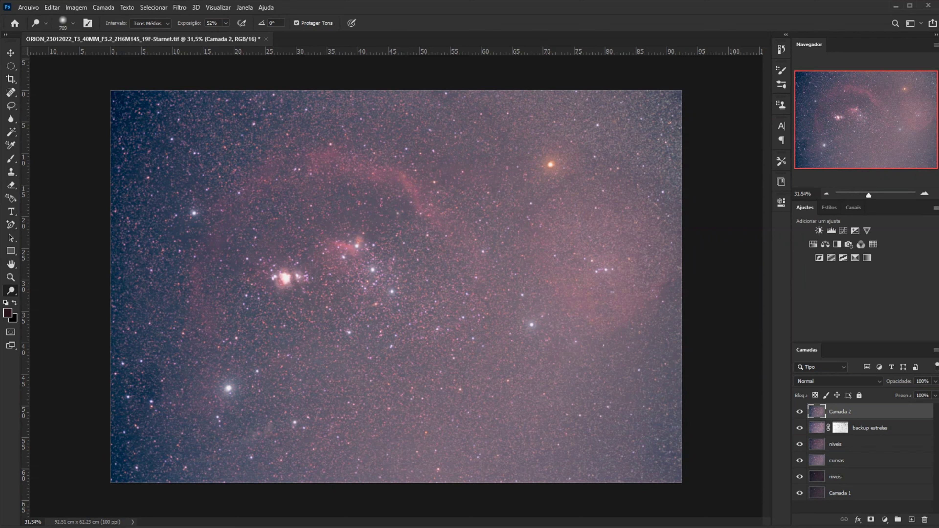
# Step: Create a clipboard-sized new document and paste the Orion image in as its only layer, Camada 1
pyautogui.hotkey('ctrl', 'a')
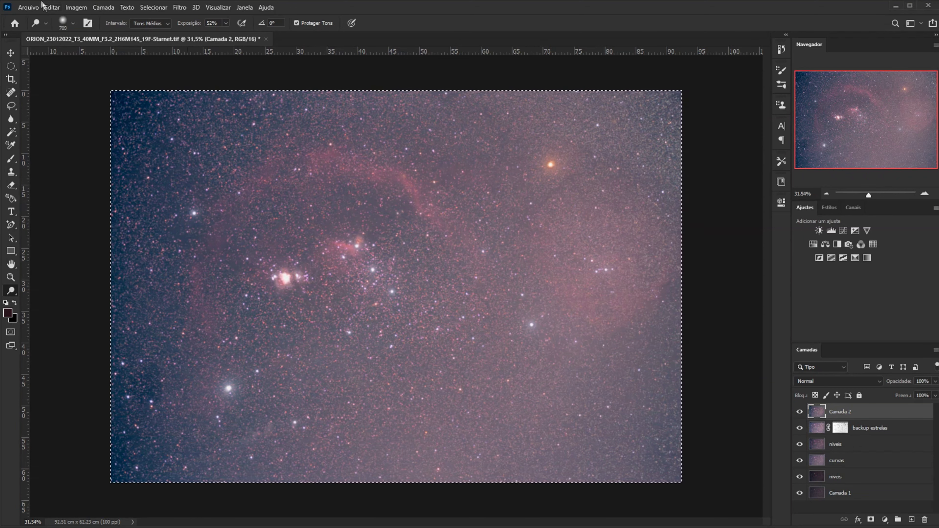
pyautogui.click(28, 8)
pyautogui.click(35, 18)
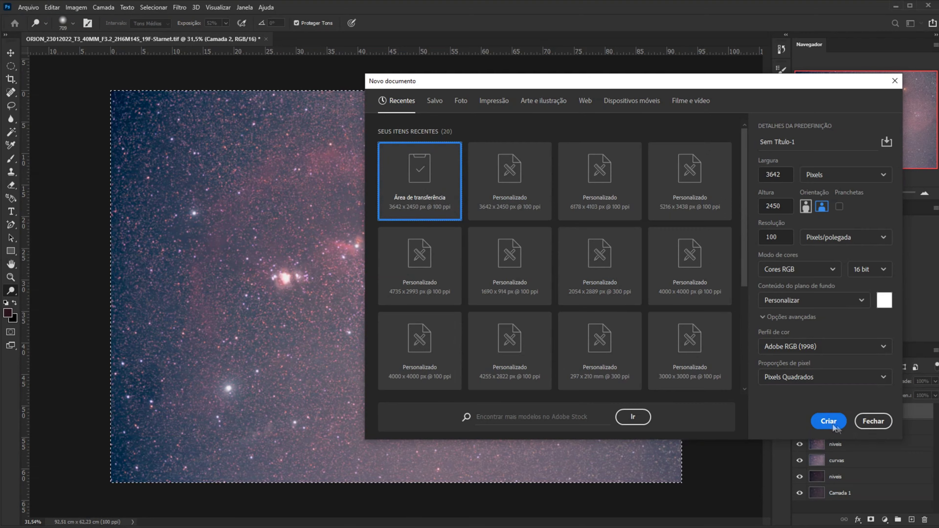
pyautogui.click(828, 422)
pyautogui.hotkey('ctrl', 'v')
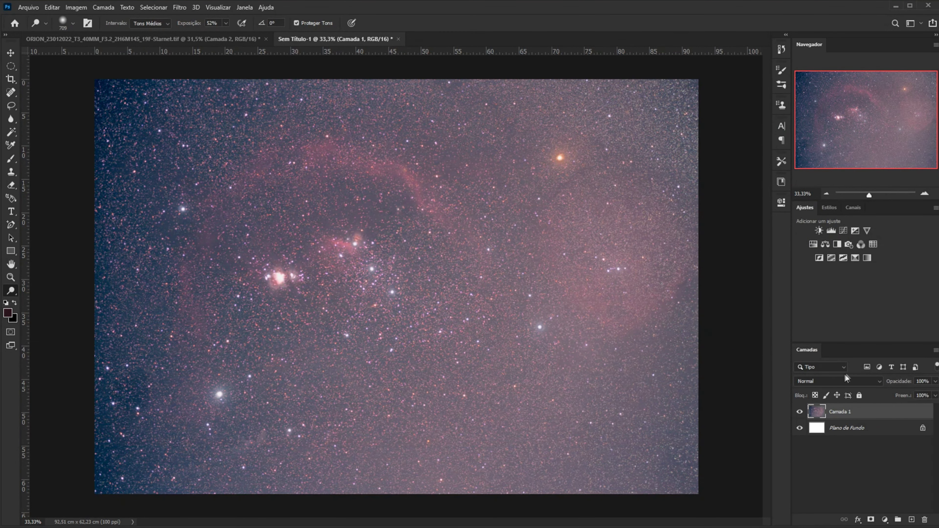
pyautogui.moveTo(856, 436); pyautogui.dragTo(924, 521)
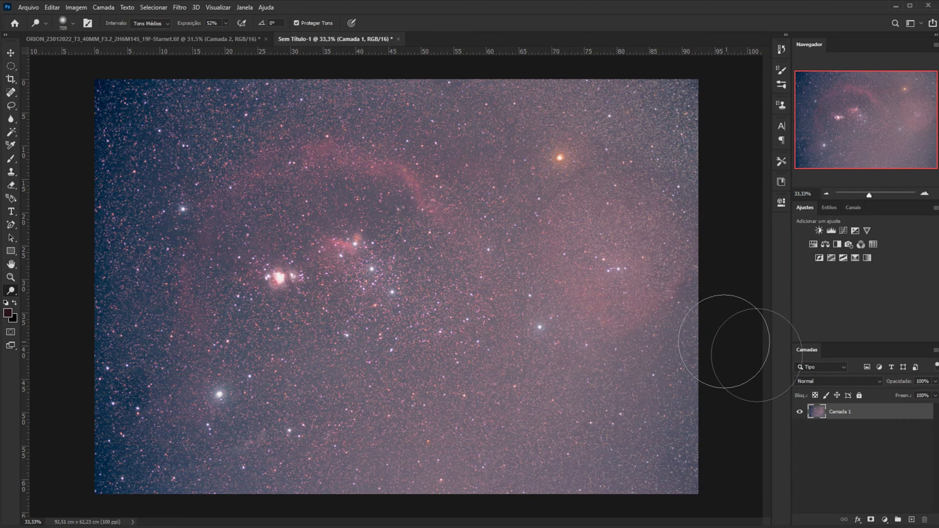
pyautogui.click(32, 7)
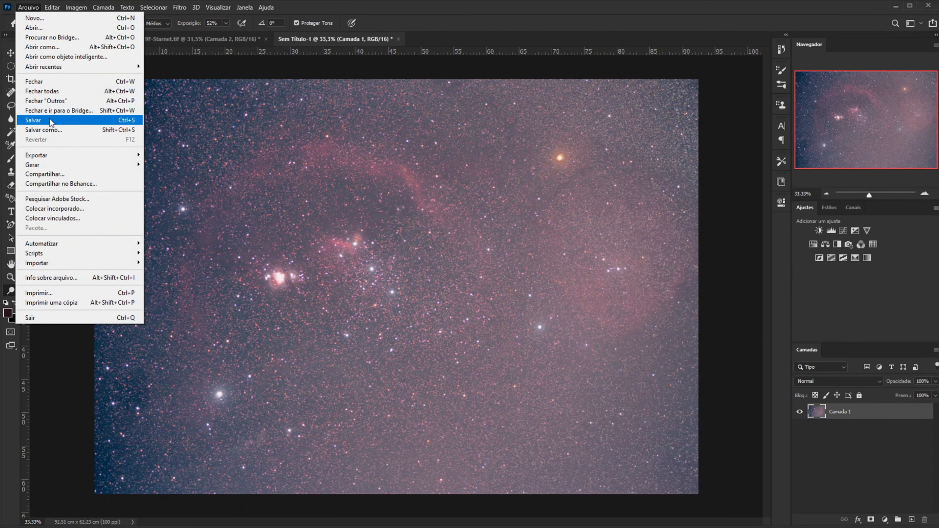
# Step: Save the new document to this computer, named after the existing ORION file plus Starnet
pyautogui.click(33, 120)
pyautogui.click(669, 362)
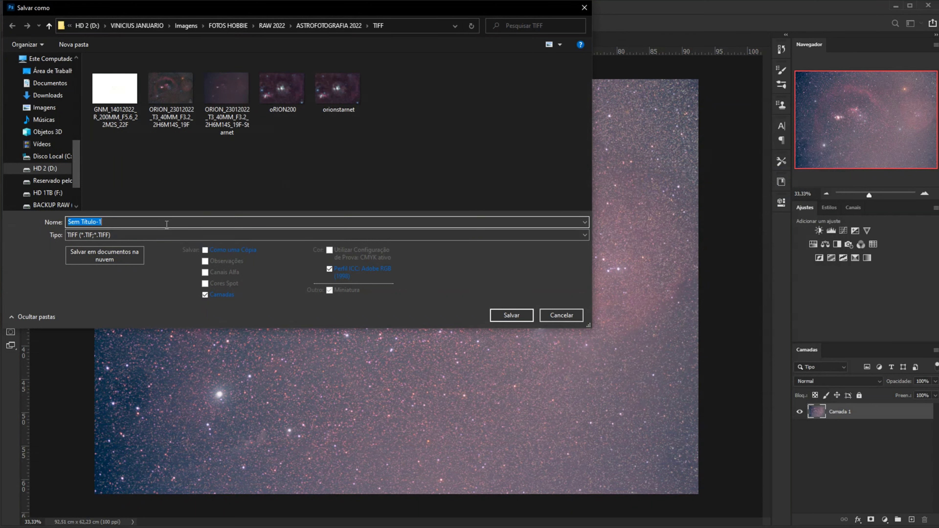
pyautogui.write('co')
pyautogui.click(171, 95)
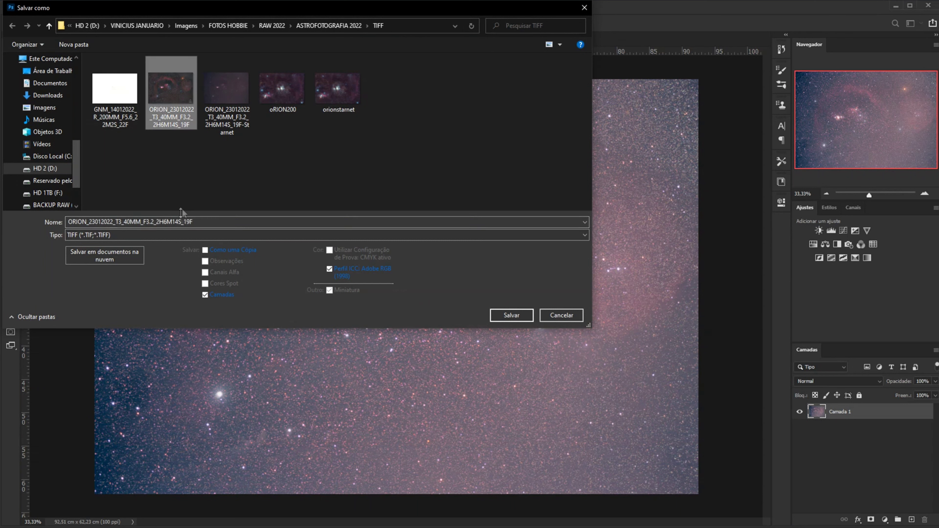
pyautogui.click(194, 222)
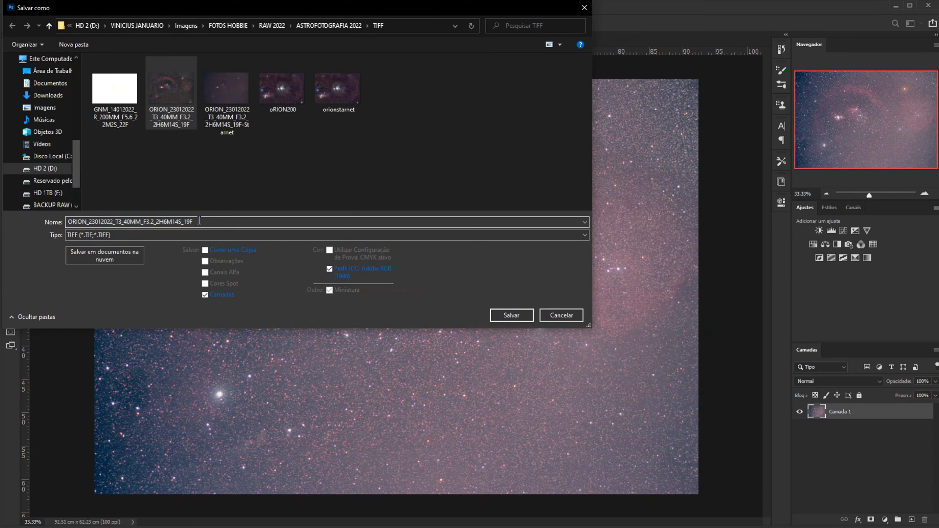
pyautogui.write('Starnet')
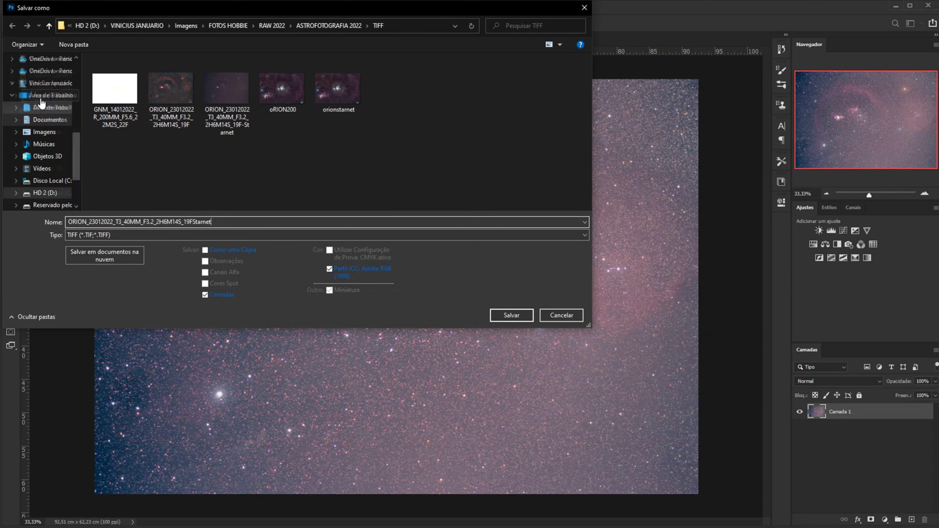
# Step: Save it as an uncompressed TIFF in Downloads > StarNetv2GUI_Win > StarNetv2GUI_Win
pyautogui.scroll(2, 42, 98)
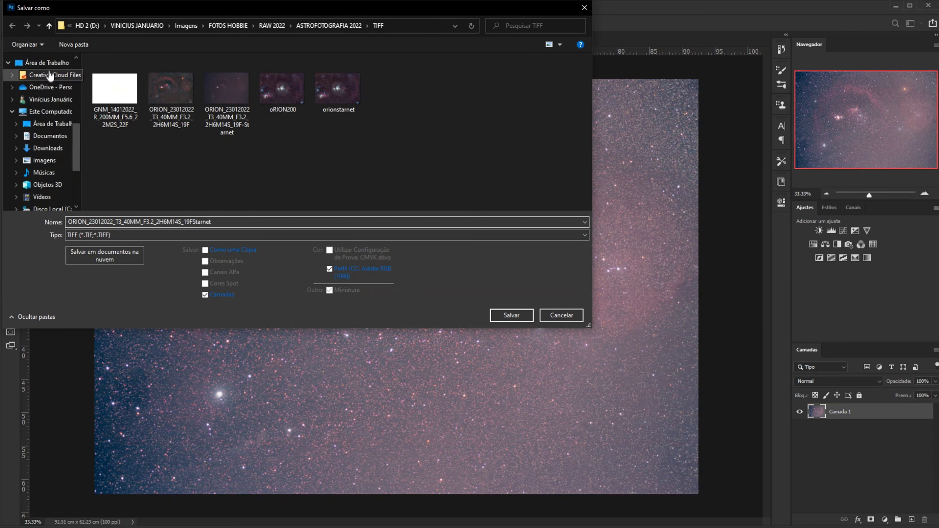
pyautogui.click(48, 148)
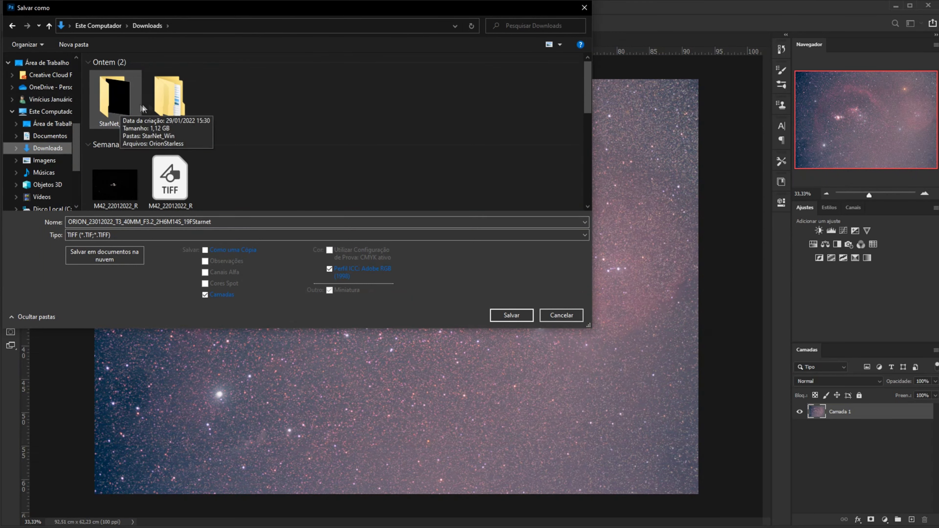
pyautogui.doubleClick(161, 102)
pyautogui.doubleClick(135, 72)
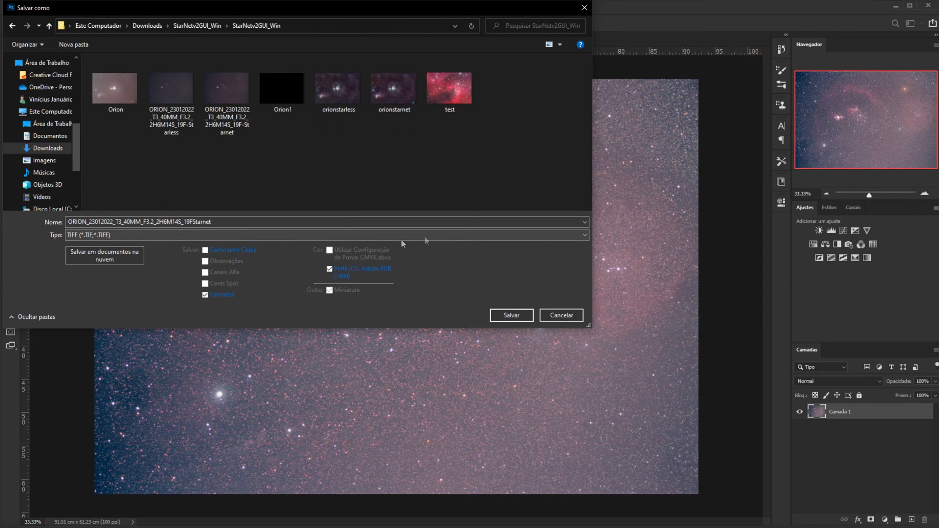
pyautogui.click(257, 221)
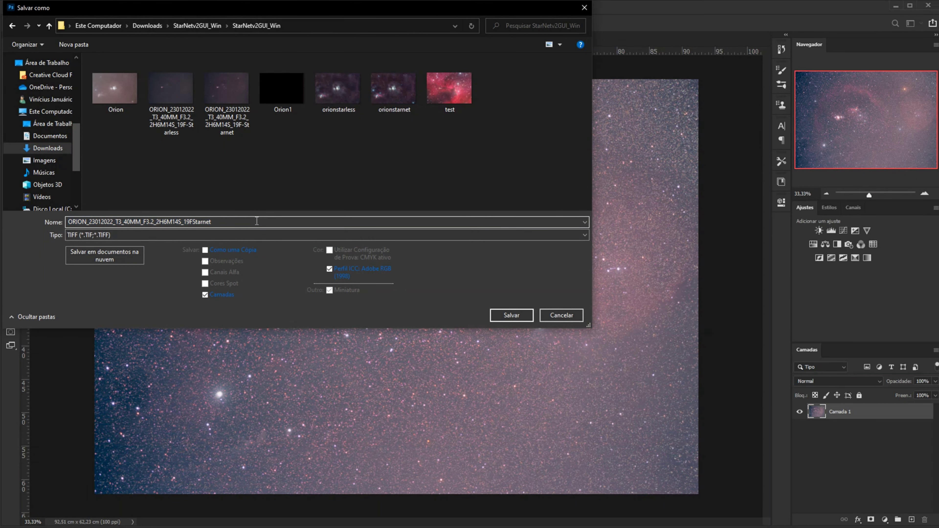
pyautogui.write('1')
pyautogui.click(502, 319)
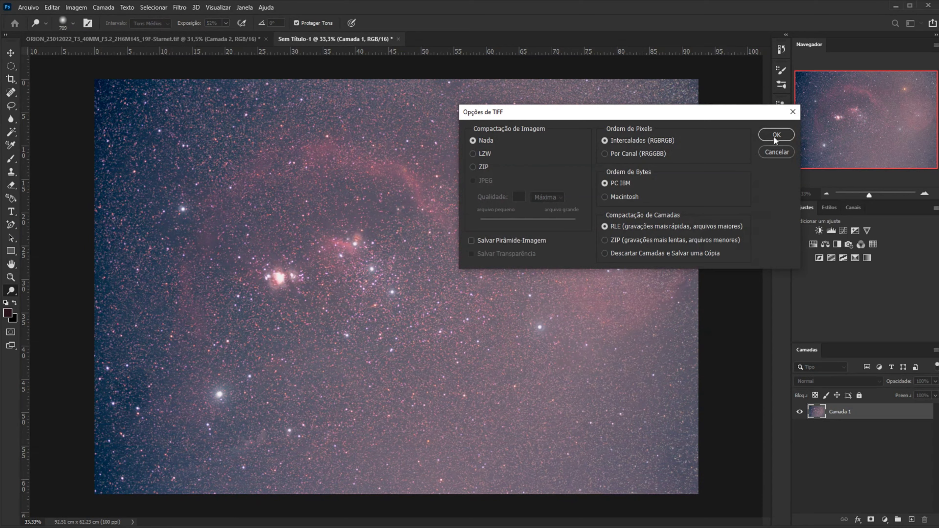
pyautogui.click(776, 135)
# Step: Launch starnetGUI and load the 19FStarnet1 TIFF as the input image
pyautogui.hotkey('alt', 'Tab')
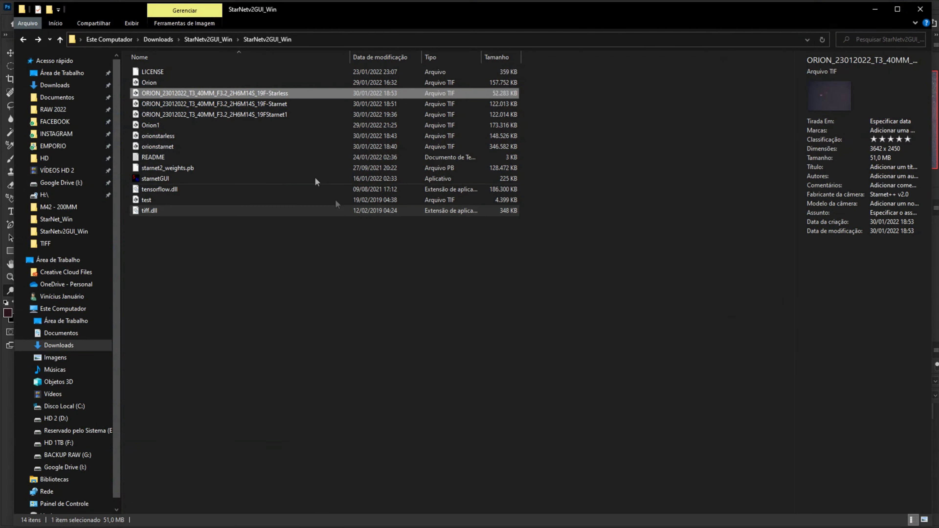
pyautogui.click(169, 178)
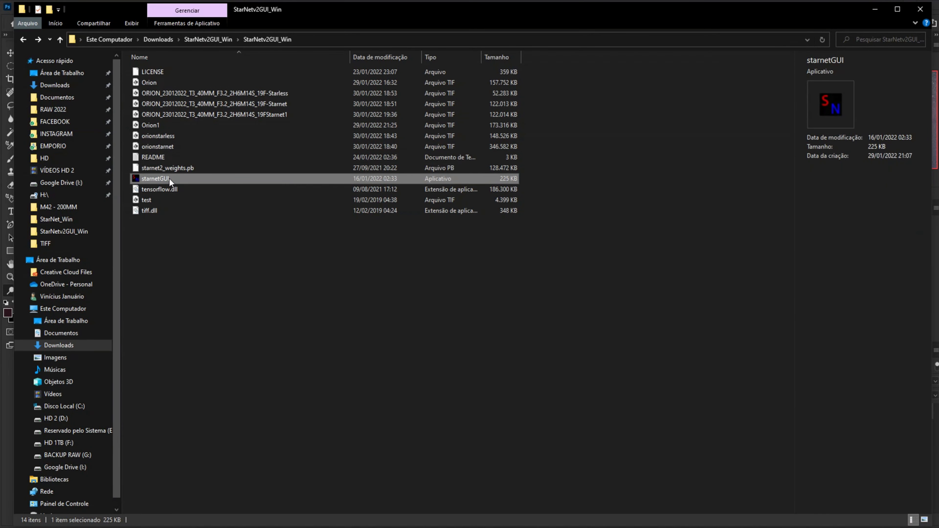
pyautogui.doubleClick(169, 179)
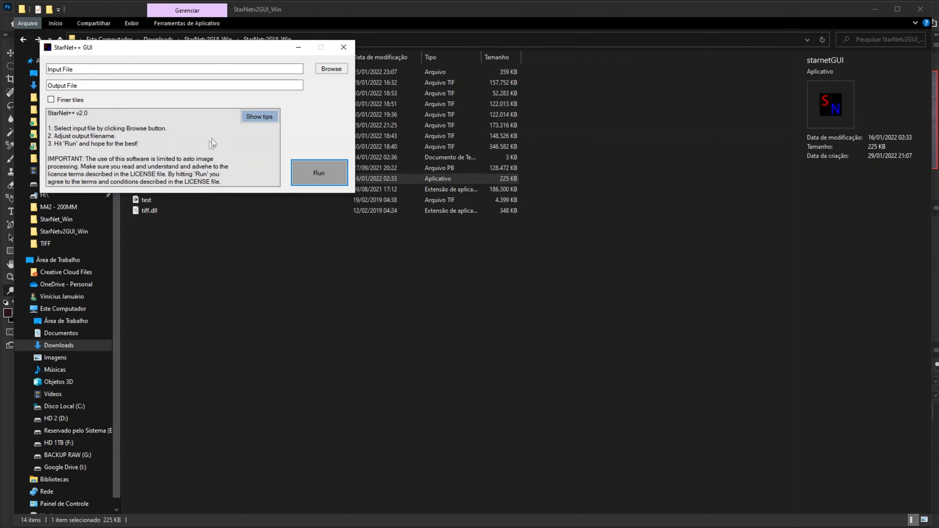
pyautogui.click(331, 69)
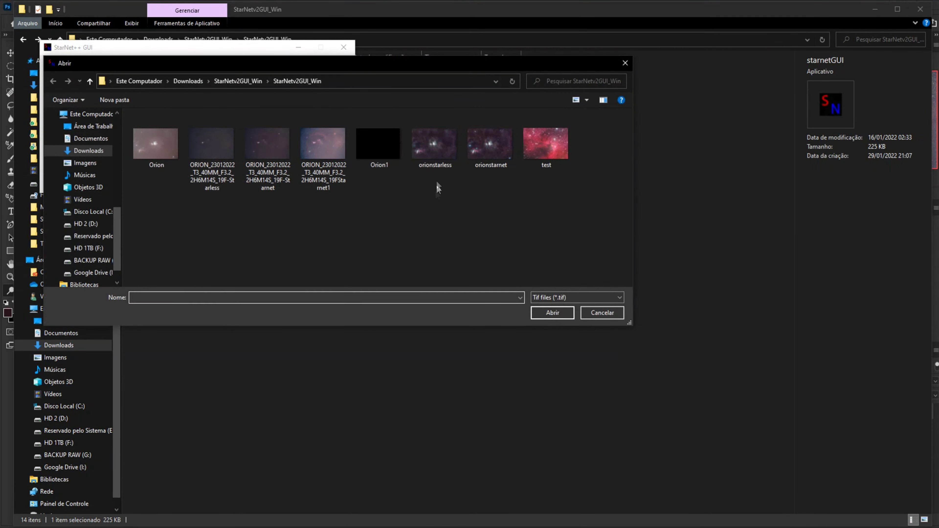
pyautogui.click(320, 178)
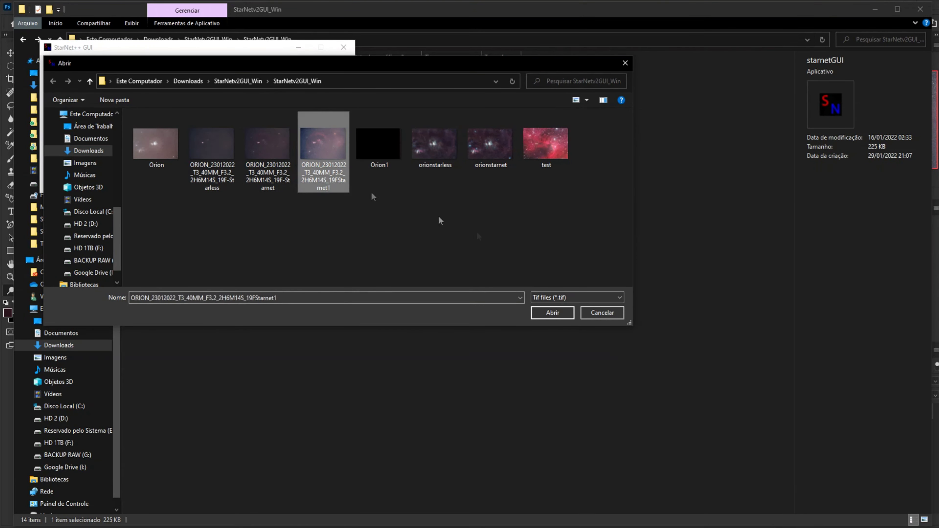
pyautogui.click(552, 312)
# Step: Rename the output to end in 19FStarless1 and run the star removal
pyautogui.click(288, 86)
pyautogui.moveTo(288, 85); pyautogui.dragTo(339, 88)
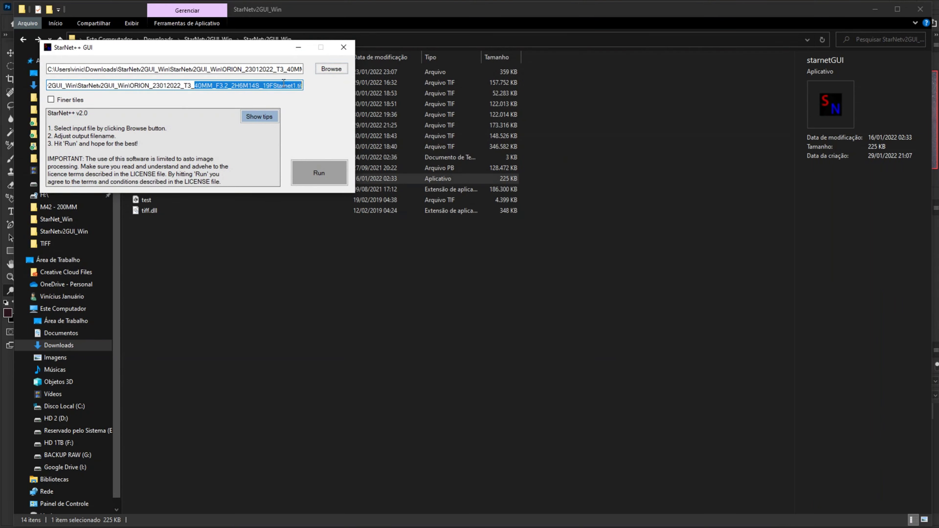
pyautogui.click(292, 85)
pyautogui.press('BackSpace')
pyautogui.press('BackSpace')
pyautogui.press('BackSpace')
pyautogui.write('less')
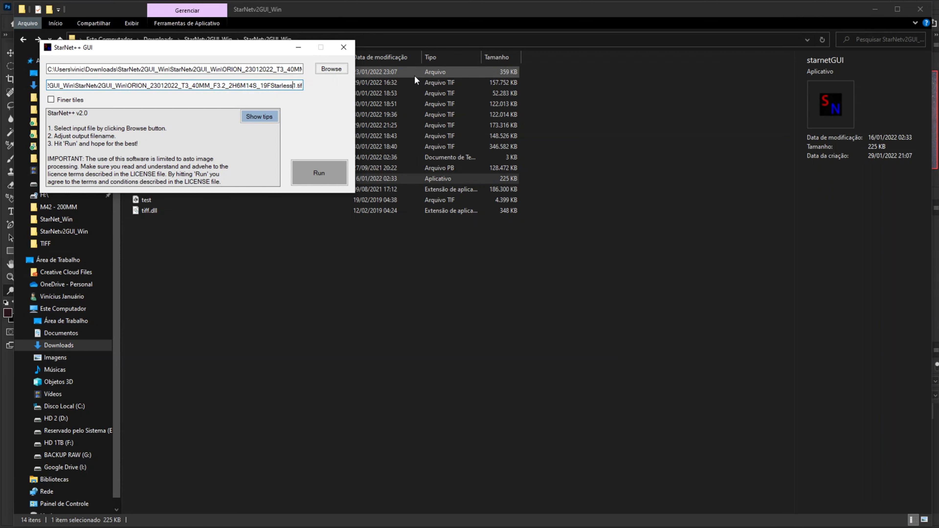
pyautogui.click(323, 175)
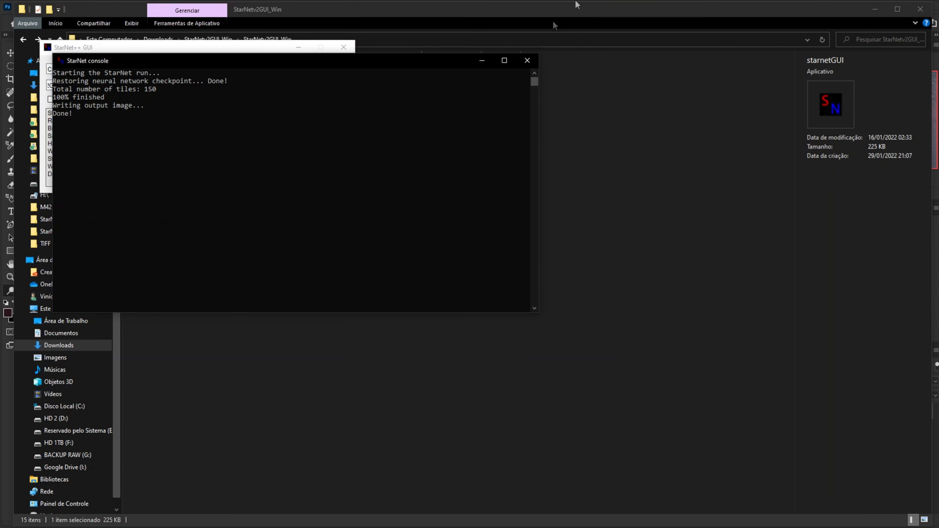
pyautogui.click(528, 60)
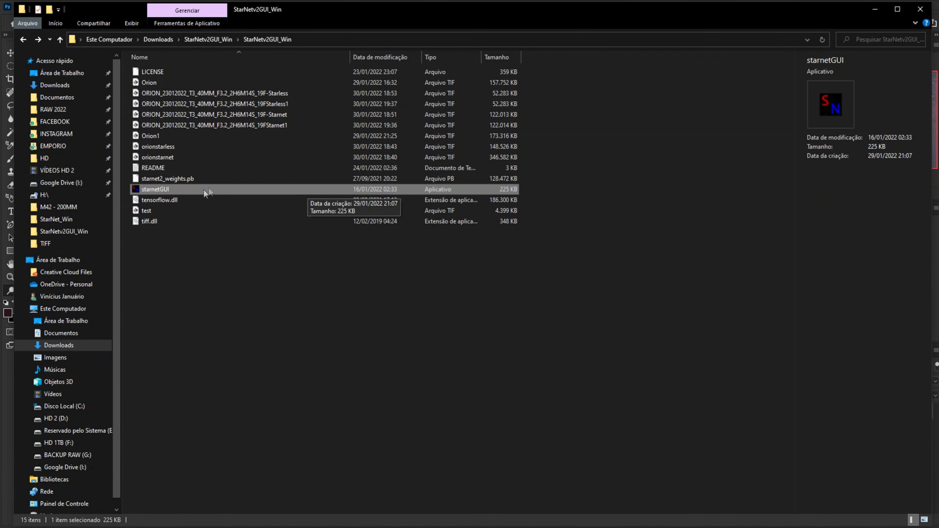
# Step: Open 19FStarless1.tif in Photoshop, assigning the working RGB profile
pyautogui.click(198, 106)
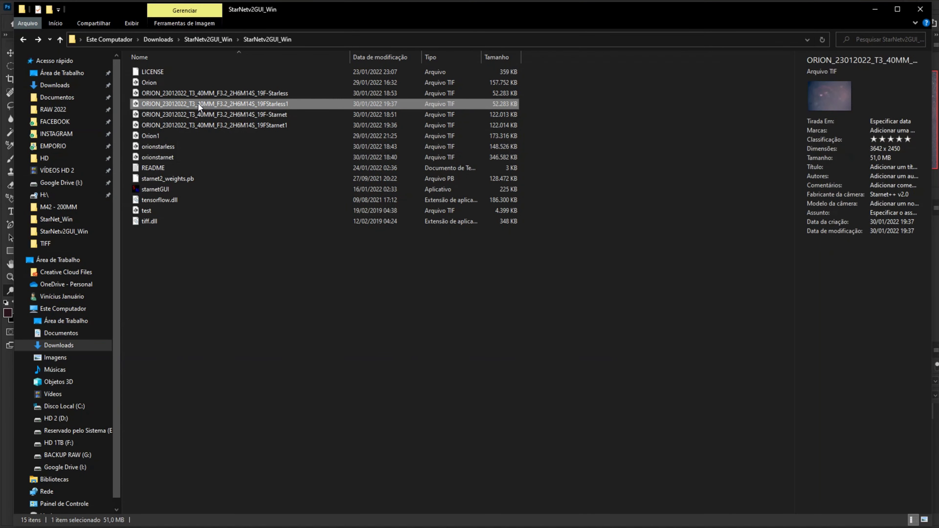
pyautogui.doubleClick(198, 104)
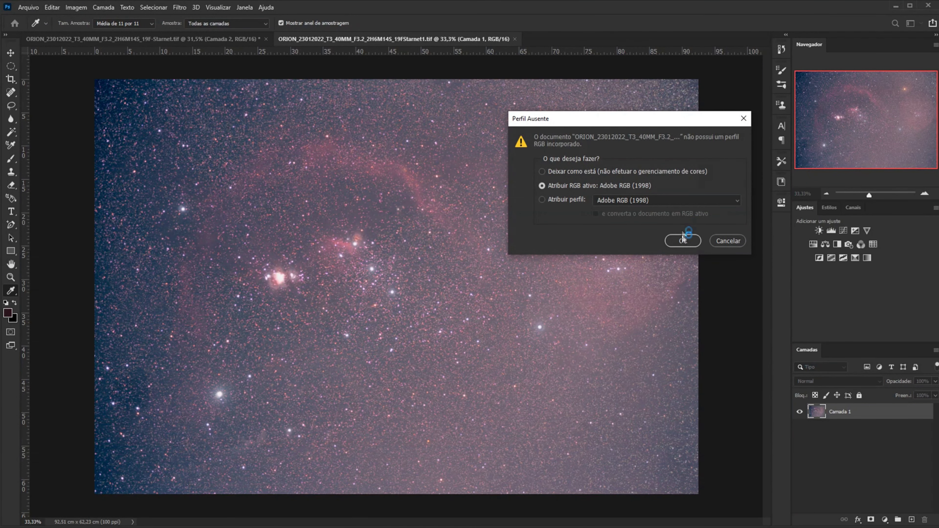
pyautogui.click(683, 241)
pyautogui.press('o')
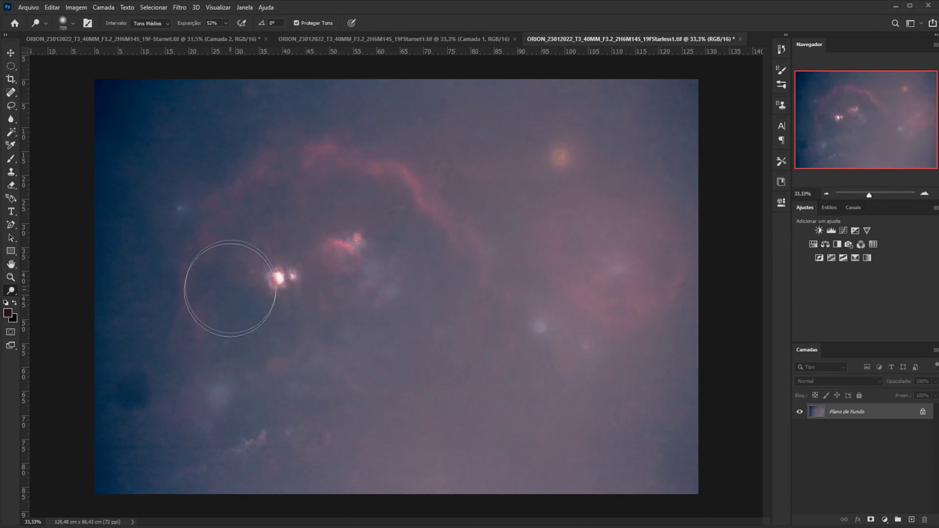
# Step: Zoom out to view the whole starless image, then close the extra Starnet1 document
pyautogui.hotkey('ctrl', '-')
pyautogui.scroll(2, 287, 361)
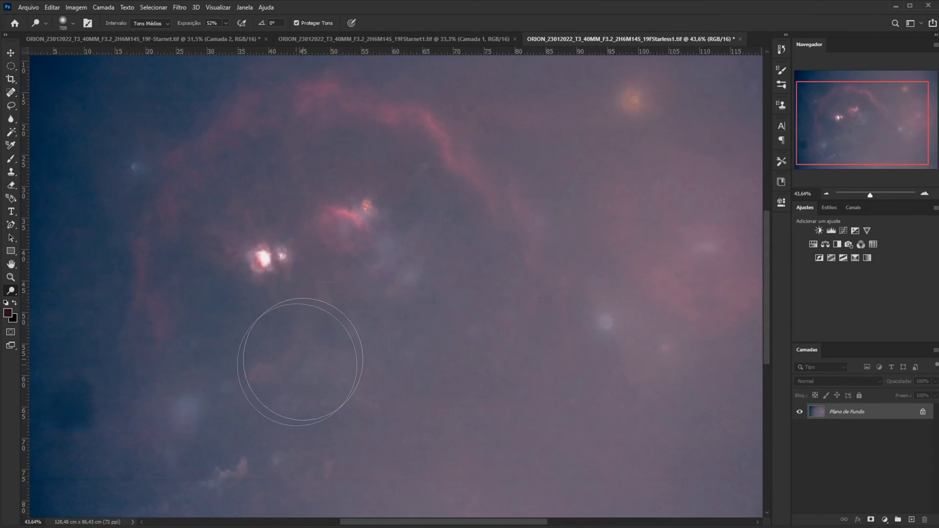
pyautogui.scroll(2, 466, 343)
pyautogui.scroll(1, 466, 343)
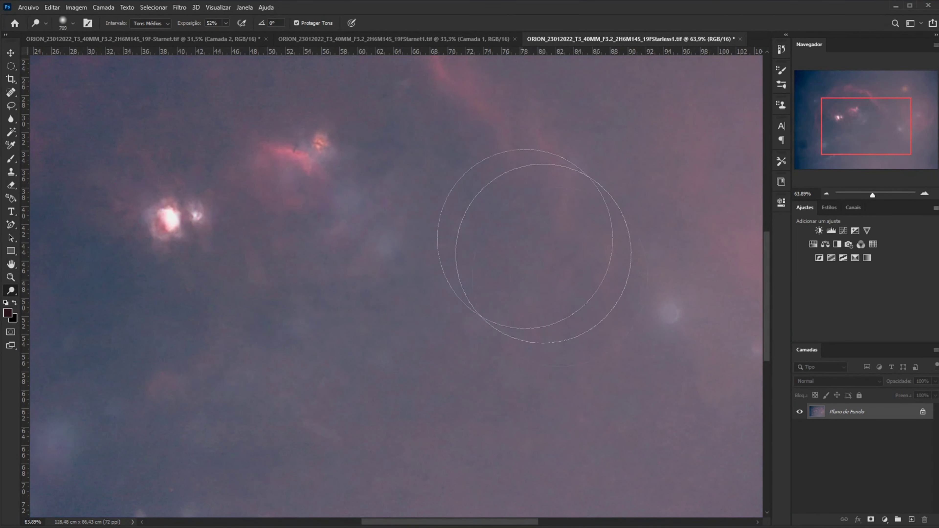
pyautogui.scroll(-2, 524, 335)
pyautogui.scroll(2, 184, 230)
pyautogui.scroll(1, 294, 273)
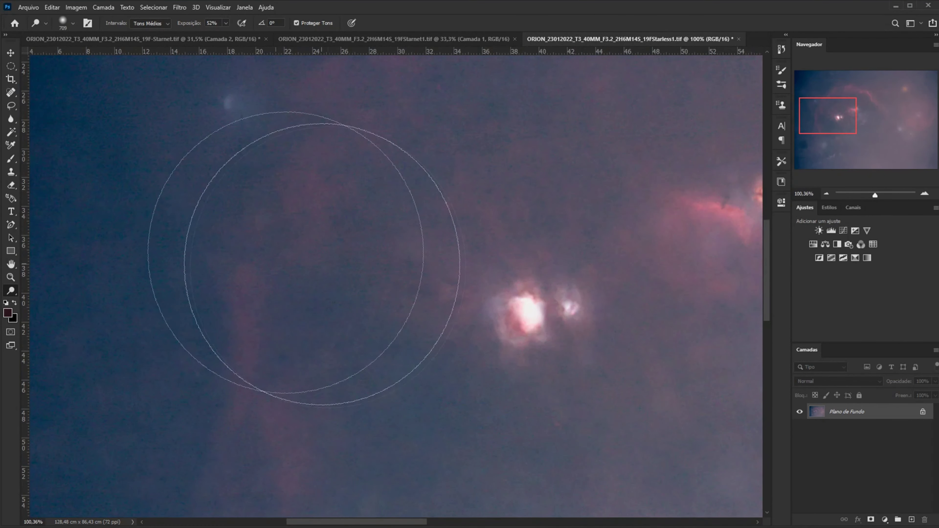
pyautogui.scroll(1, 333, 277)
pyautogui.scroll(-1, 497, 340)
pyautogui.scroll(-1, 497, 340)
pyautogui.scroll(-1, 465, 350)
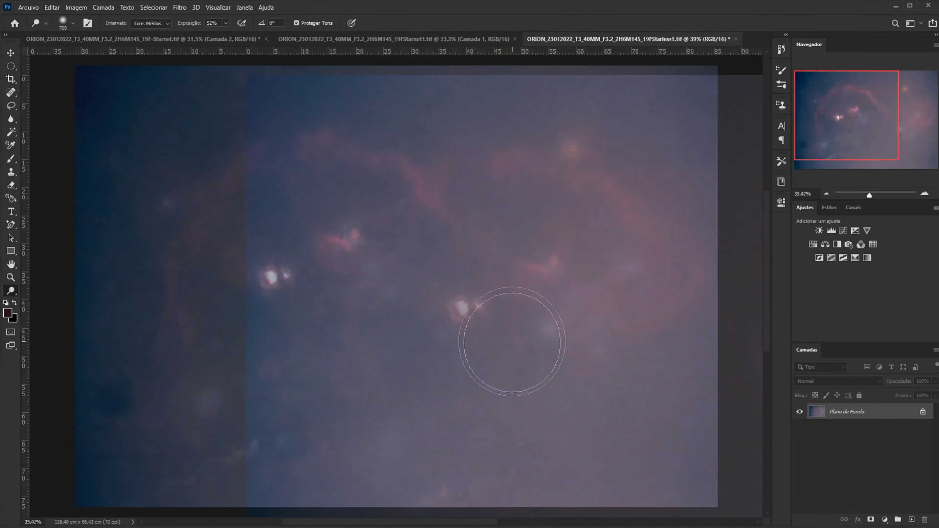
pyautogui.scroll(-1, 488, 344)
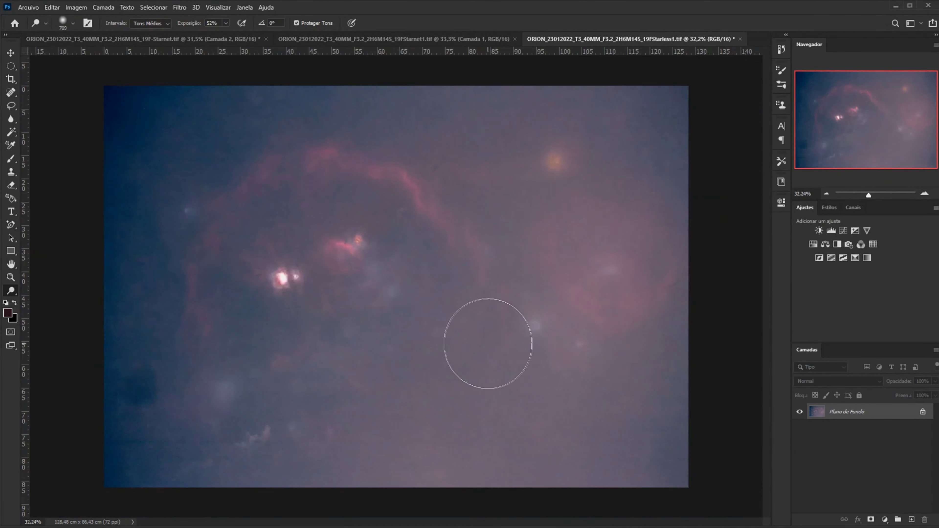
pyautogui.click(358, 43)
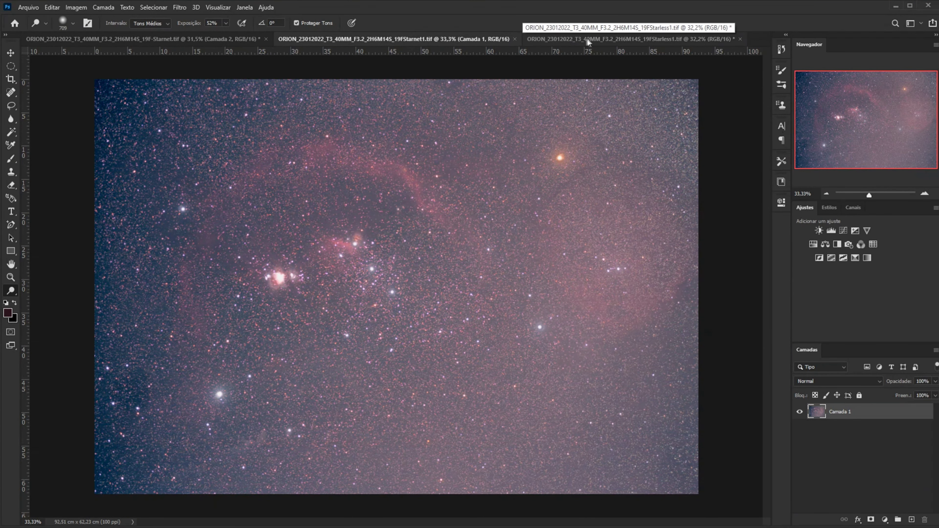
pyautogui.click(515, 39)
# Step: Apply Image on the Starnet document with Starless1 as source in Subtrair mode, leaving only stars
pyautogui.click(125, 38)
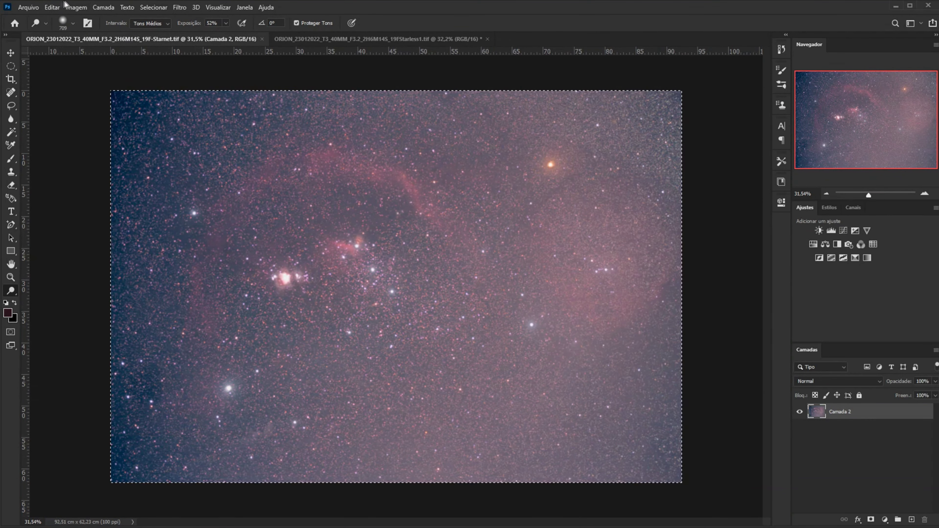
pyautogui.click(72, 7)
pyautogui.click(126, 154)
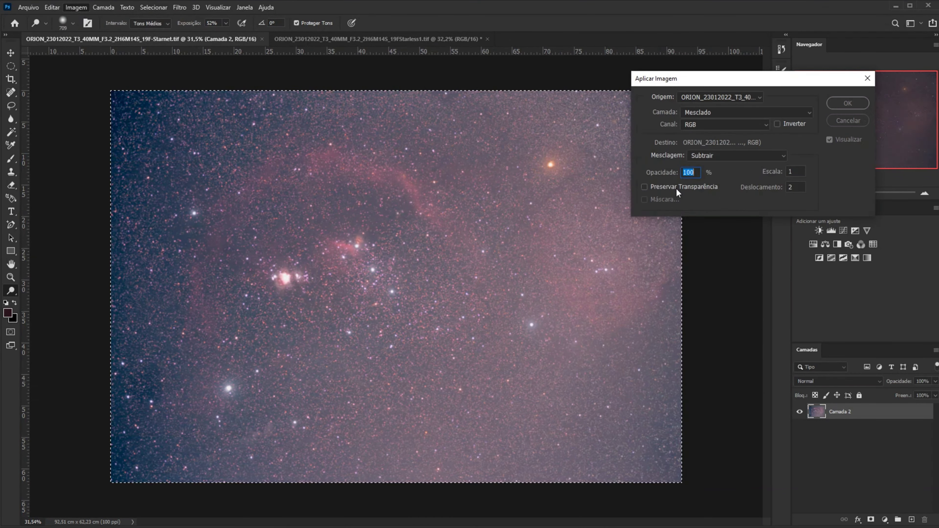
pyautogui.click(730, 99)
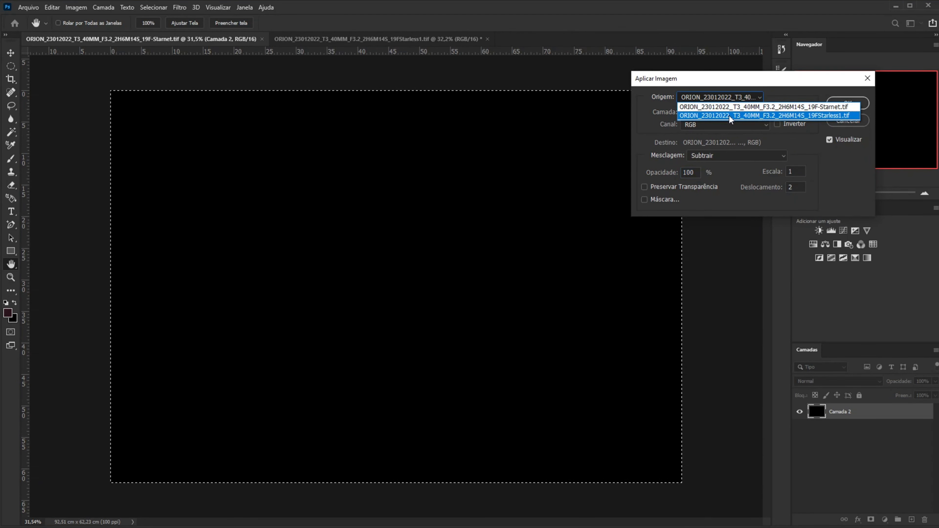
pyautogui.click(728, 115)
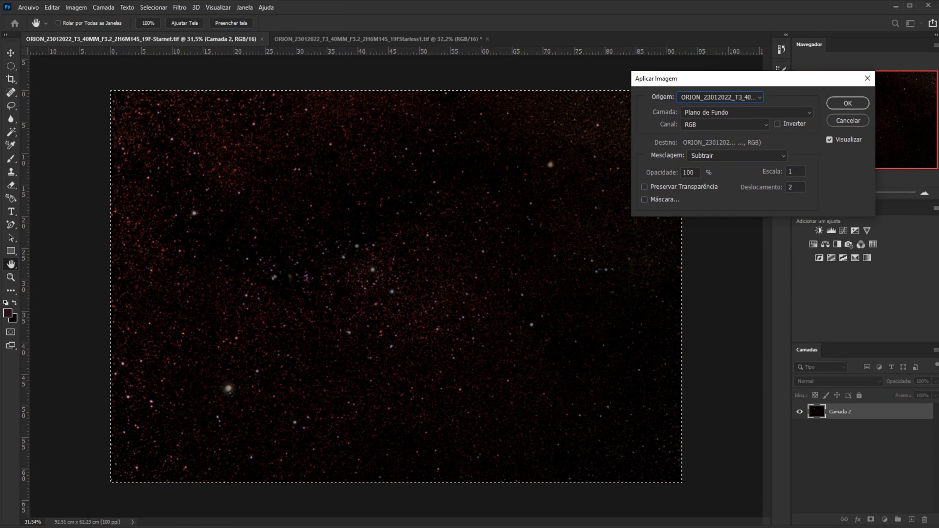
pyautogui.press('o')
pyautogui.click(848, 103)
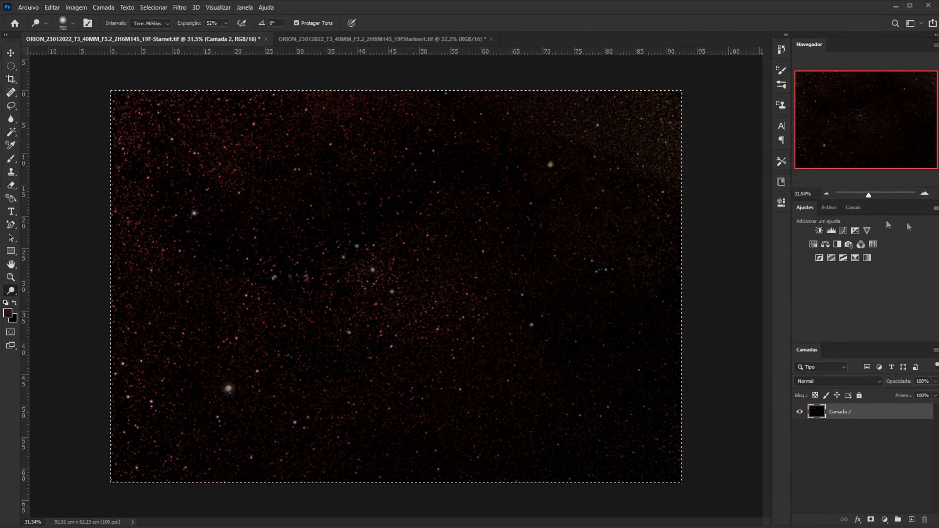
pyautogui.click(410, 39)
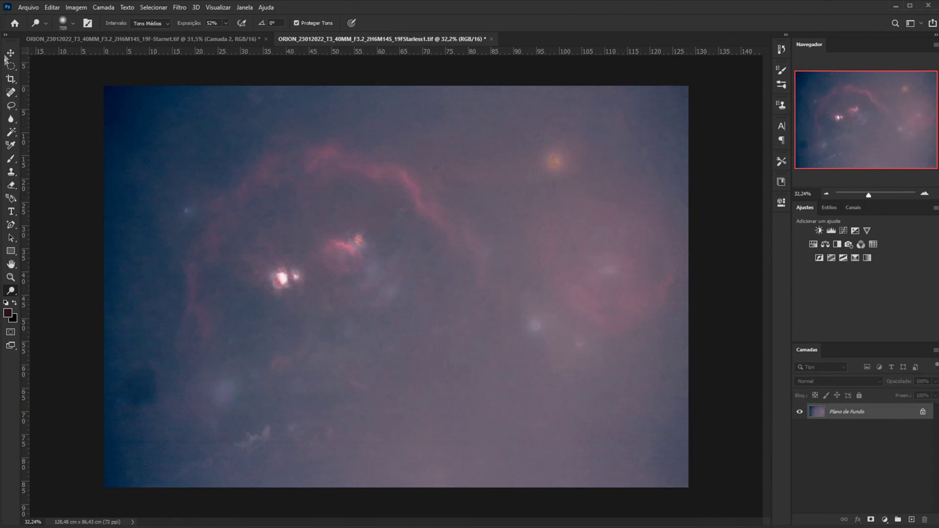
# Step: Duplicate the starless image and content-aware fill the bright Orion Nebula core
pyautogui.click(11, 66)
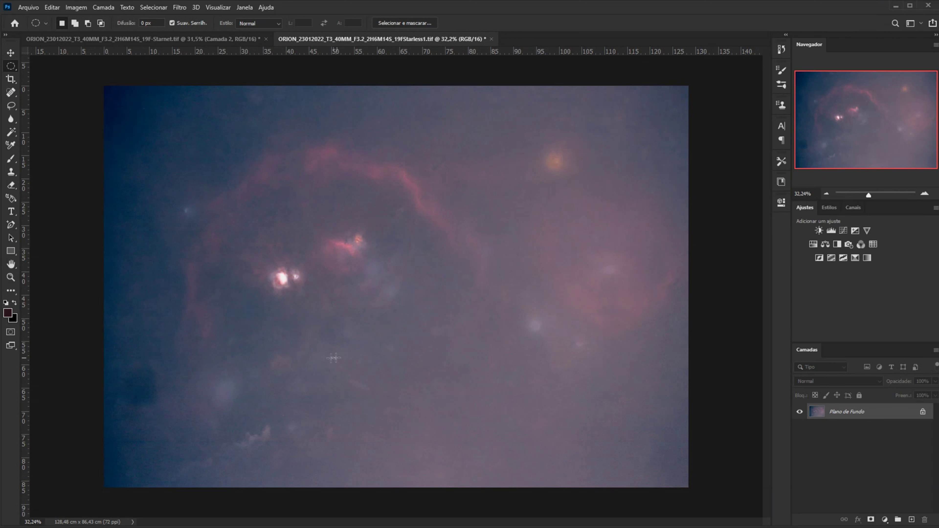
pyautogui.click(76, 8)
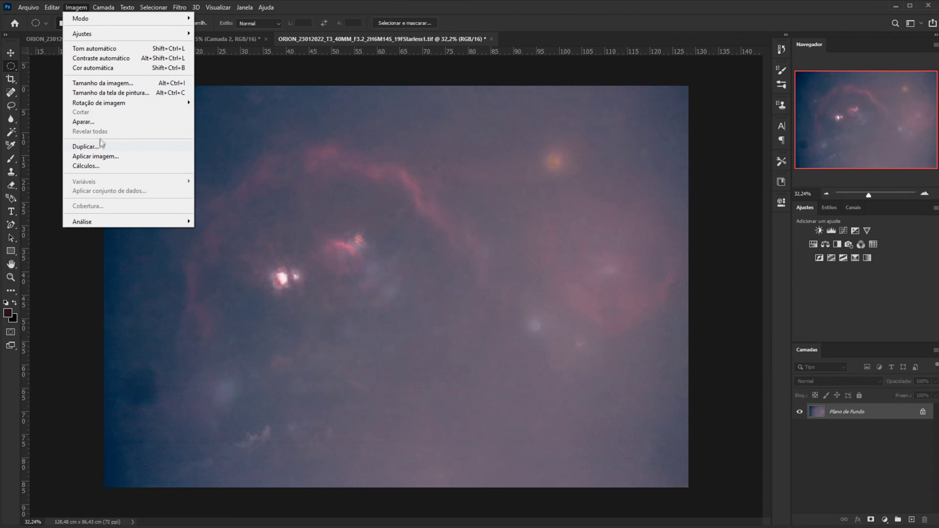
pyautogui.click(105, 150)
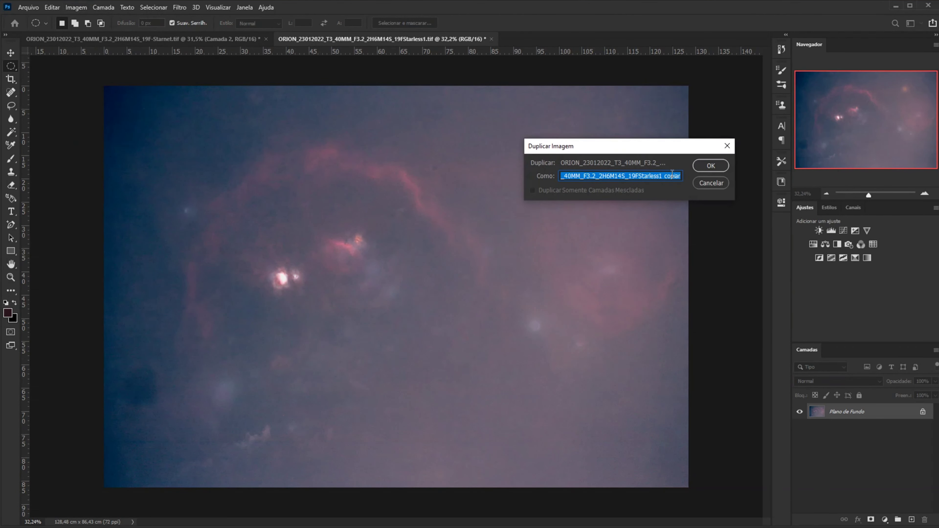
pyautogui.click(711, 165)
pyautogui.click(11, 105)
pyautogui.moveTo(282, 262); pyautogui.dragTo(282, 262)
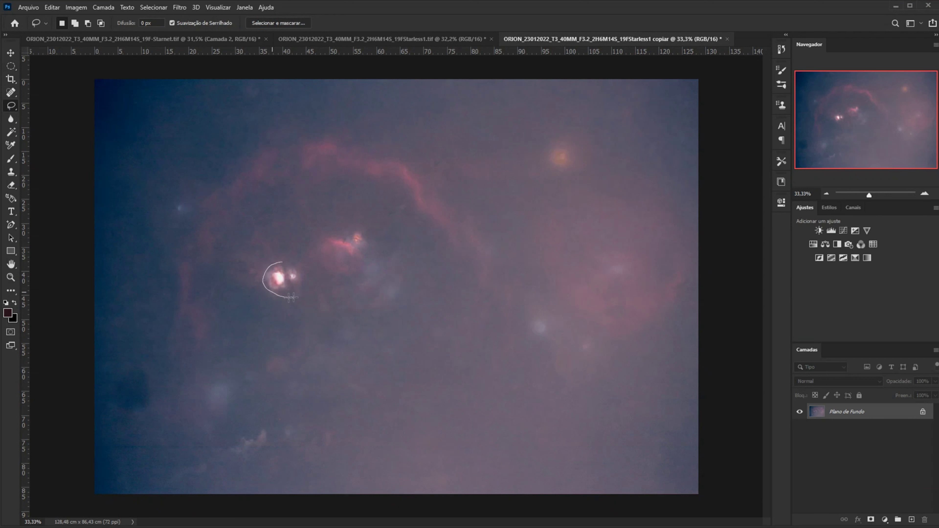
pyautogui.hotkey('shift', 'BackSpace')
pyautogui.press('Return')
pyautogui.hotkey('ctrl', 'd')
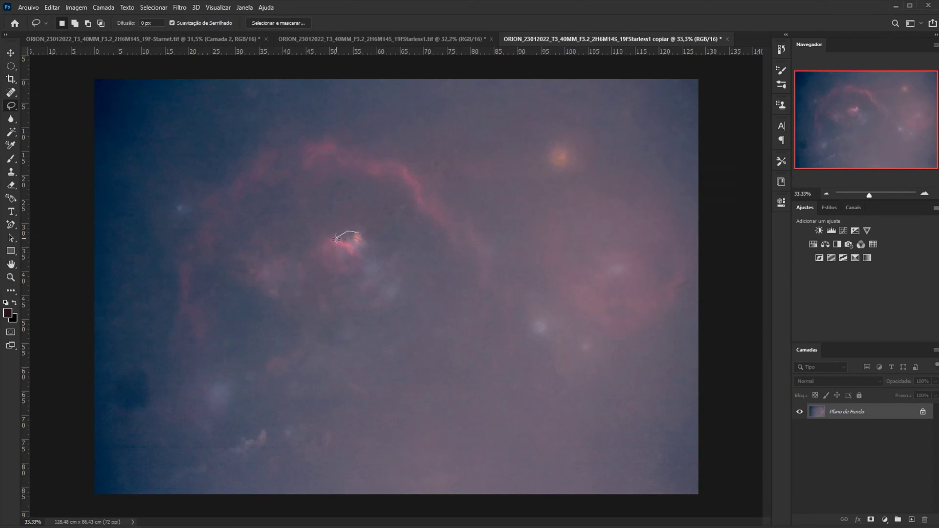
# Step: Content-aware fill the bright knot above the core and another bright star
pyautogui.moveTo(358, 234); pyautogui.dragTo(357, 233)
pyautogui.hotkey('shift', 'BackSpace')
pyautogui.press('Return')
pyautogui.moveTo(560, 147)
pyautogui.mouseDown()
pyautogui.moveTo(552, 160)
pyautogui.moveTo(560, 148)
pyautogui.mouseUp()
pyautogui.press('shift')
pyautogui.hotkey('shift', 'BackSpace')
pyautogui.press('Return')
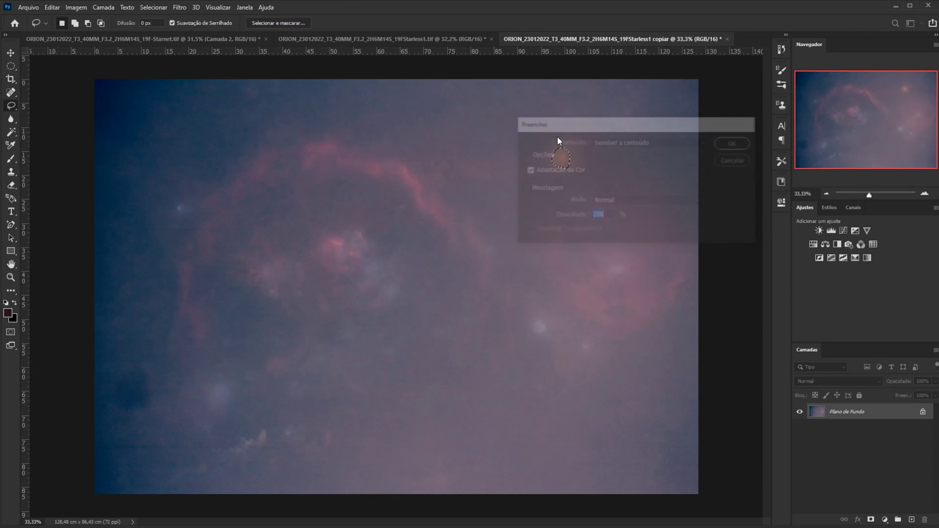
pyautogui.hotkey('ctrl', 'd')
# Step: Content-aware fill one more area and a small upper-left star, then fit the image on screen
pyautogui.press('shift')
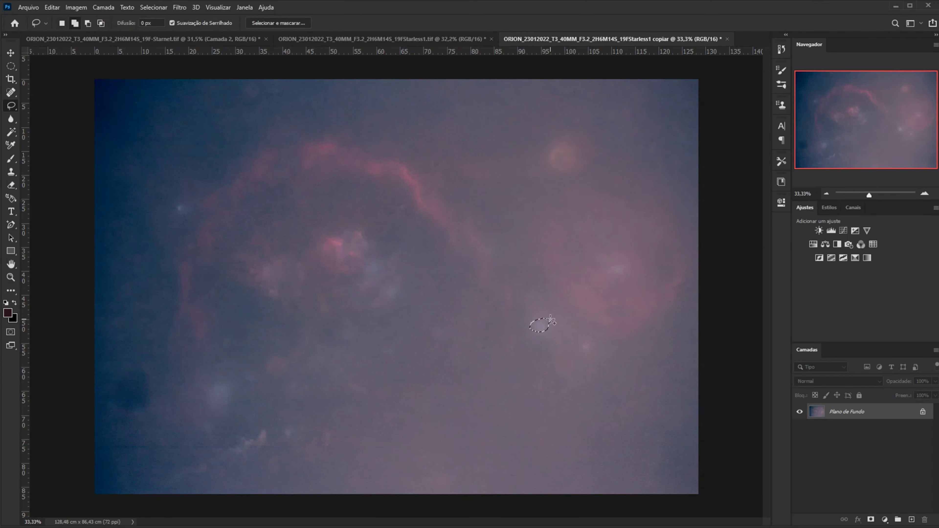
pyautogui.hotkey('shift', 'BackSpace')
pyautogui.press('Return')
pyautogui.moveTo(172, 202)
pyautogui.mouseDown()
pyautogui.moveTo(189, 214)
pyautogui.moveTo(173, 204)
pyautogui.mouseUp()
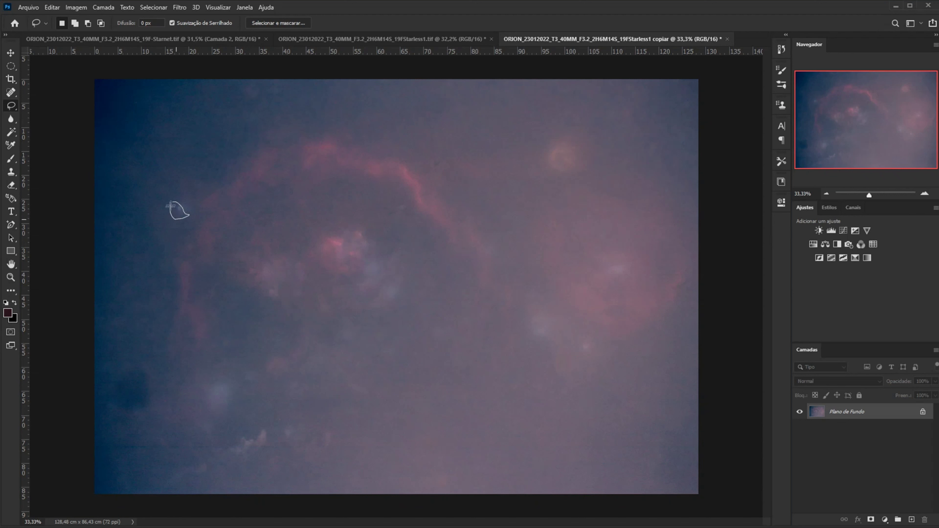
pyautogui.hotkey('shift', 'BackSpace')
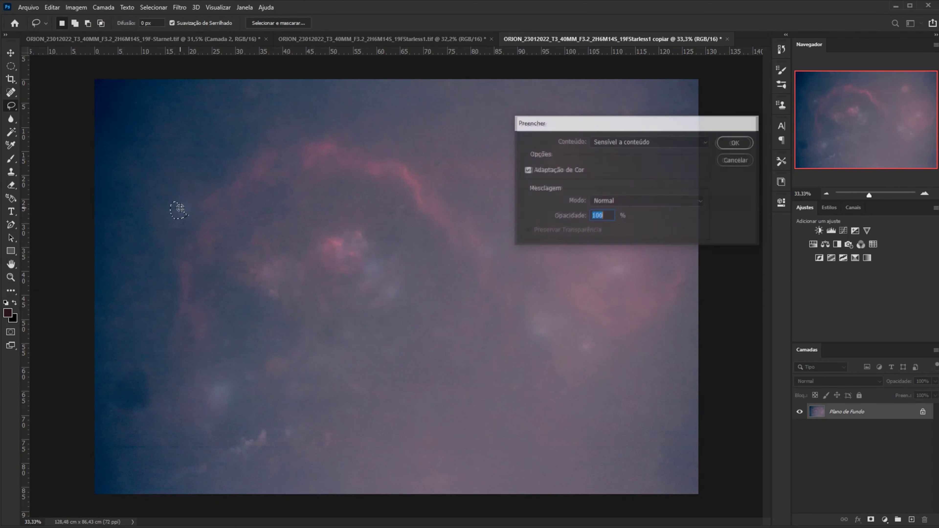
pyautogui.press('Return')
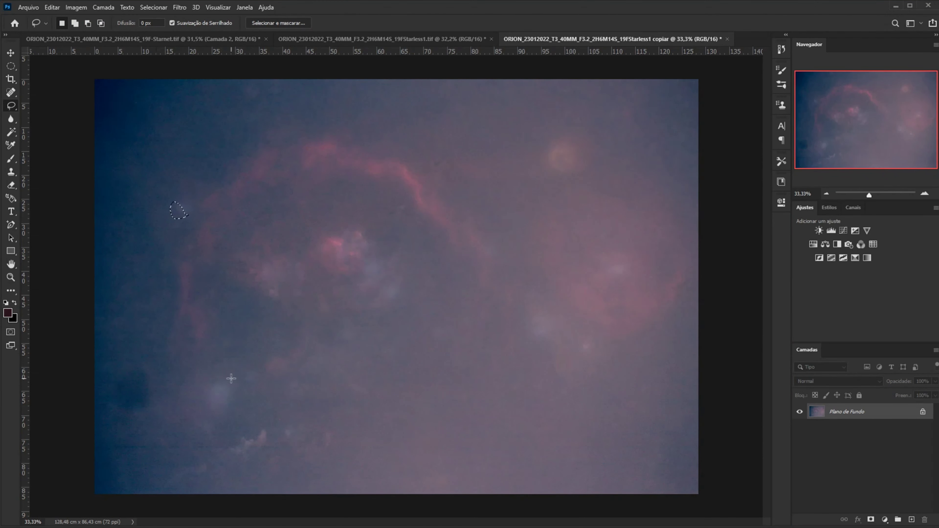
pyautogui.hotkey('ctrl', 'd')
pyautogui.hotkey('ctrl', '-')
pyautogui.hotkey('ctrl', '0')
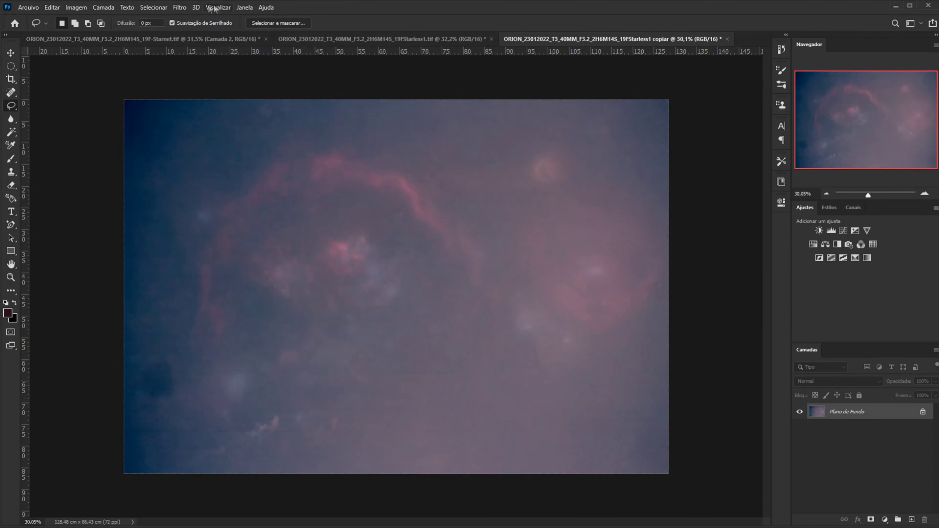
# Step: Blur the starless copy with Poeira e Rabiscos at a 500-pixel radius
pyautogui.click(179, 7)
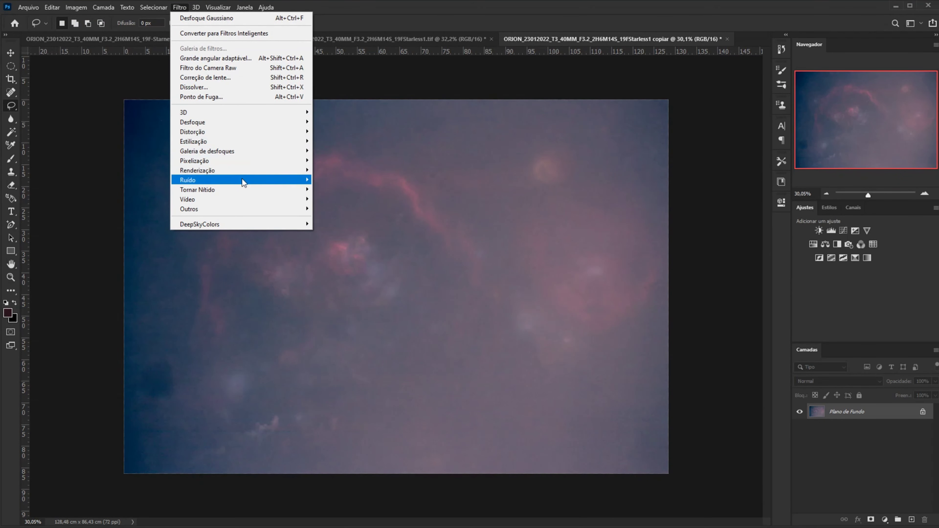
pyautogui.click(333, 199)
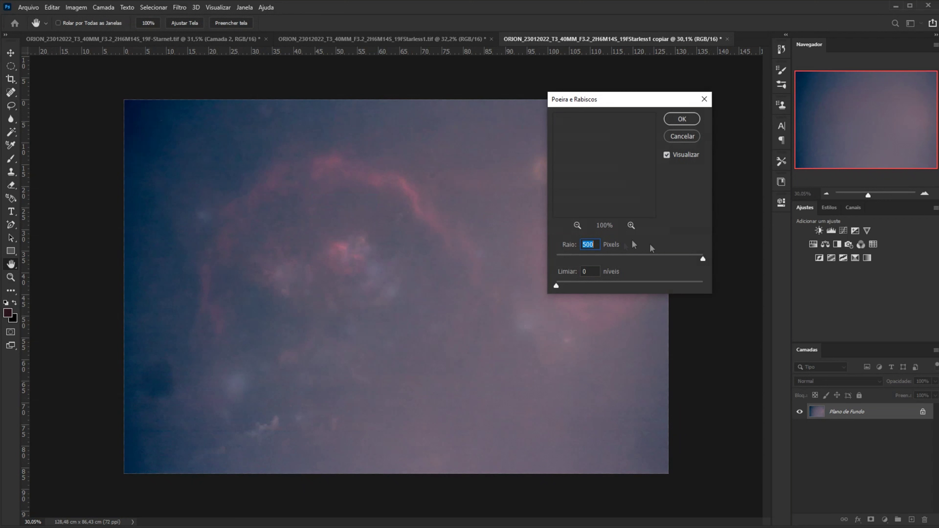
pyautogui.moveTo(703, 258); pyautogui.dragTo(692, 259)
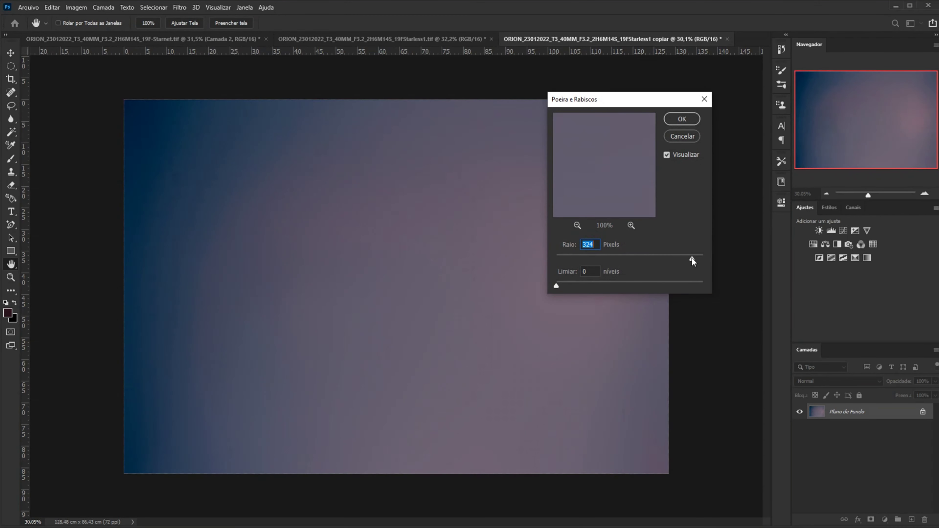
pyautogui.moveTo(692, 260); pyautogui.dragTo(723, 260)
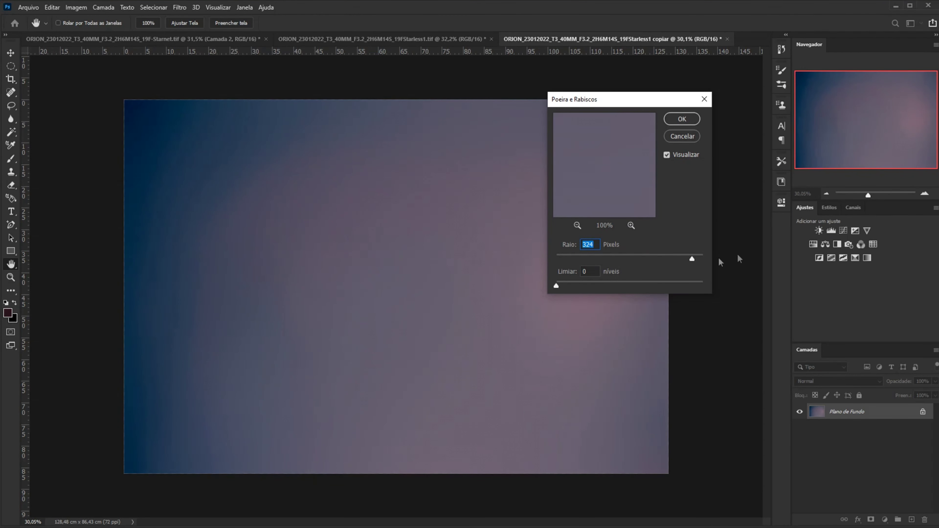
pyautogui.click(682, 120)
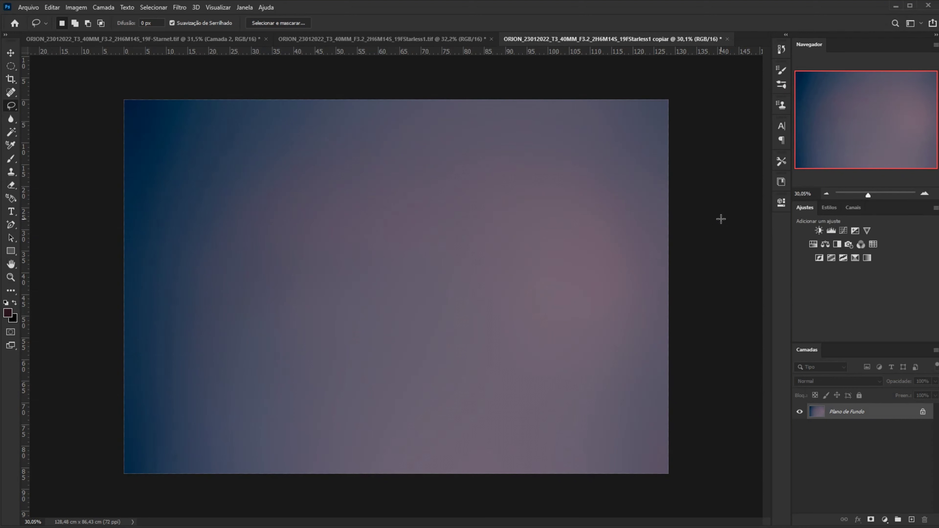
# Step: Subtract the blurred copy from Starless1 via Apply Image at offset 70, then duplicate into Camada 1
pyautogui.click(342, 40)
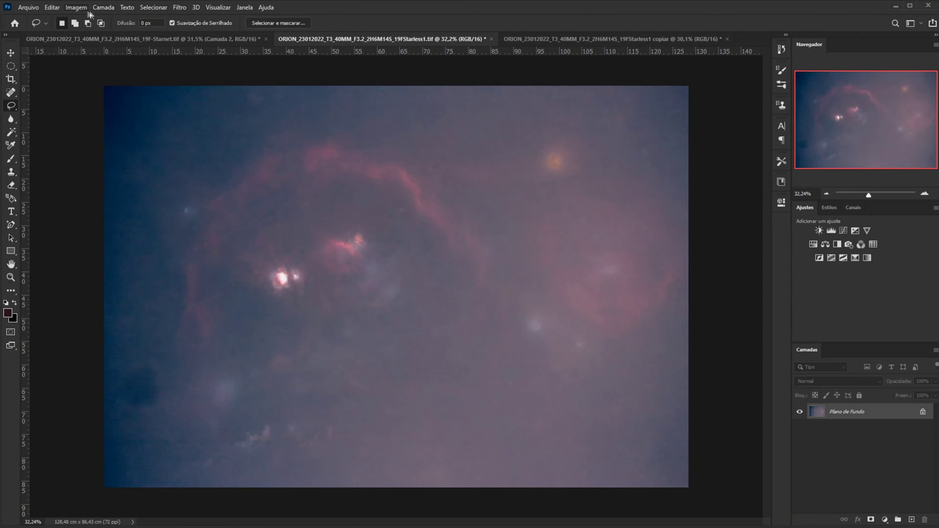
pyautogui.click(83, 8)
pyautogui.click(131, 157)
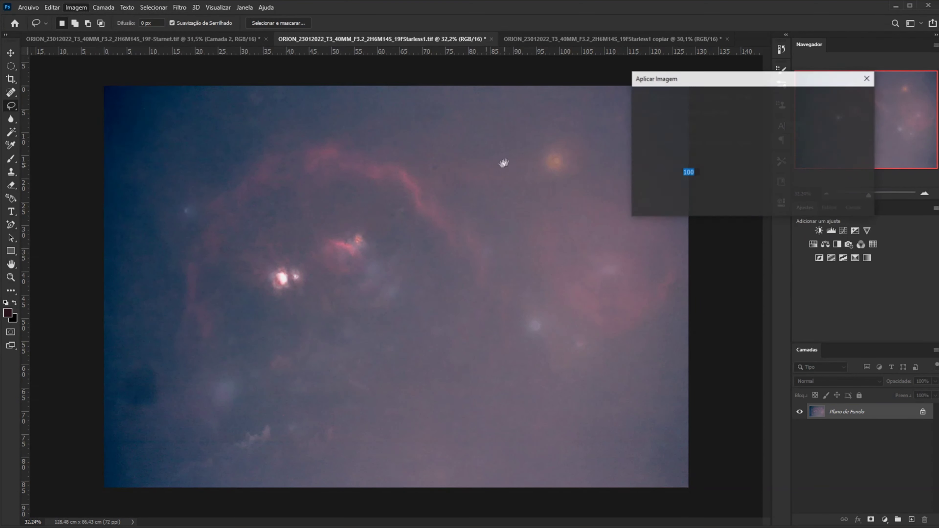
pyautogui.click(746, 101)
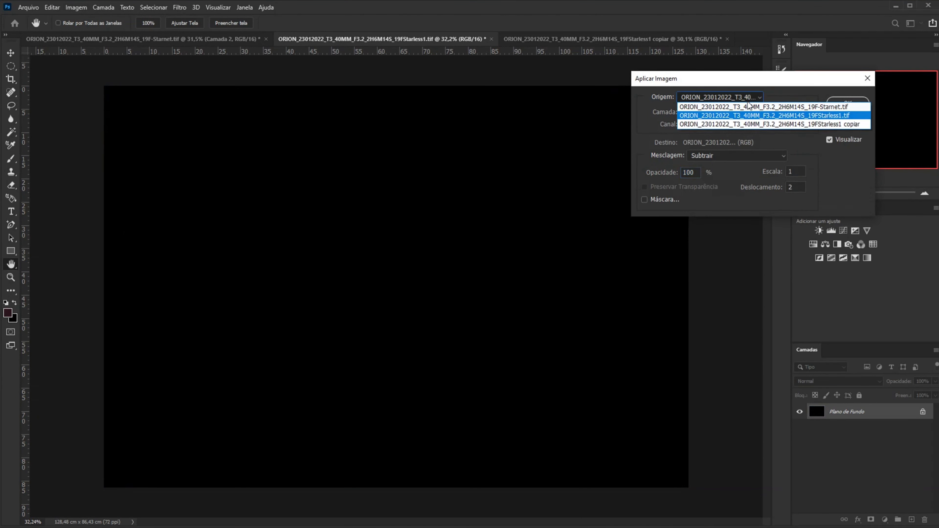
pyautogui.click(746, 125)
pyautogui.write('70')
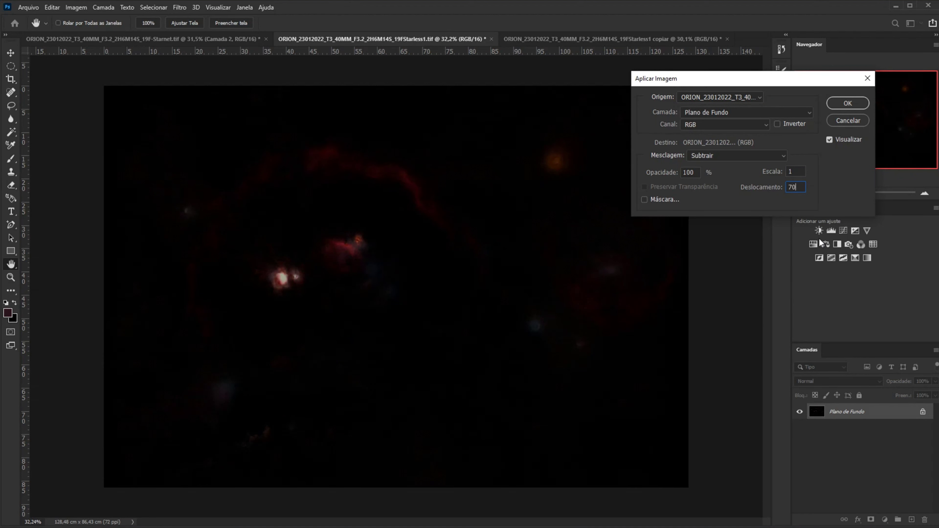
pyautogui.press('BackSpace')
pyautogui.write('0')
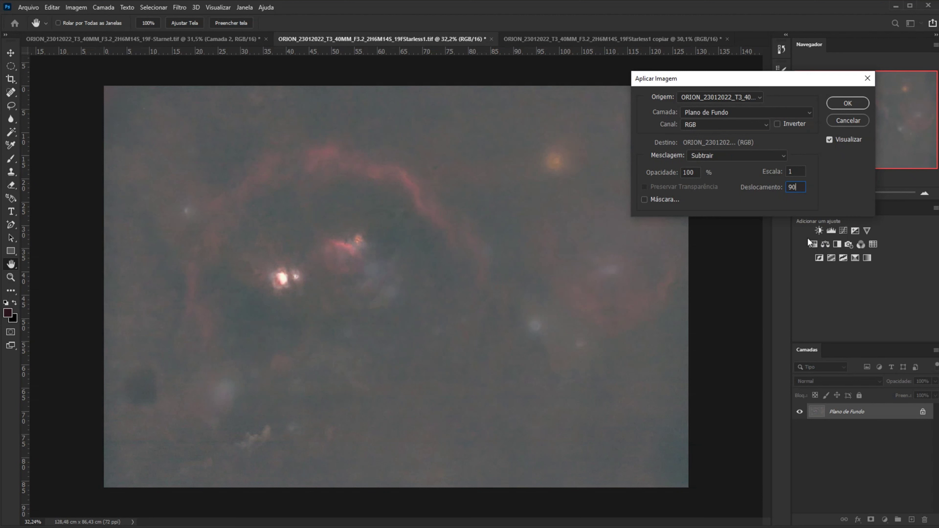
pyautogui.press('BackSpace')
pyautogui.press('BackSpace')
pyautogui.write('70')
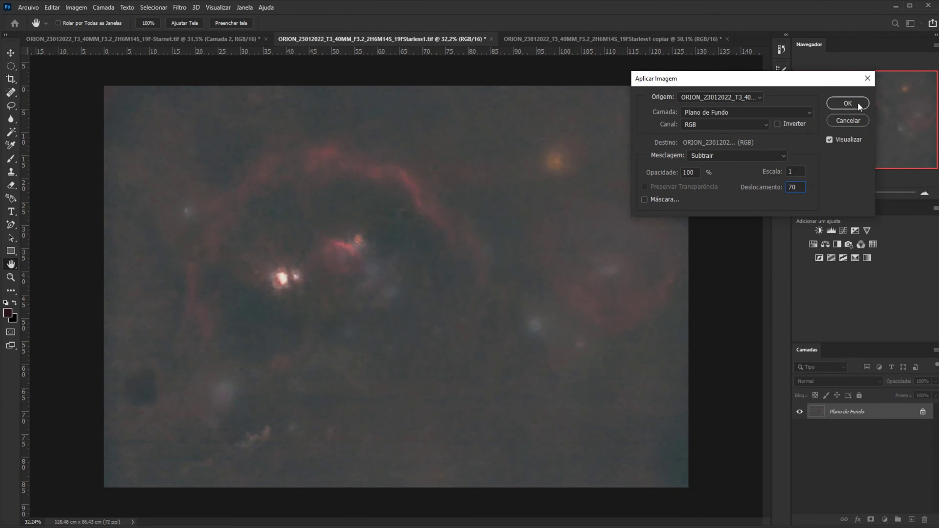
pyautogui.click(847, 103)
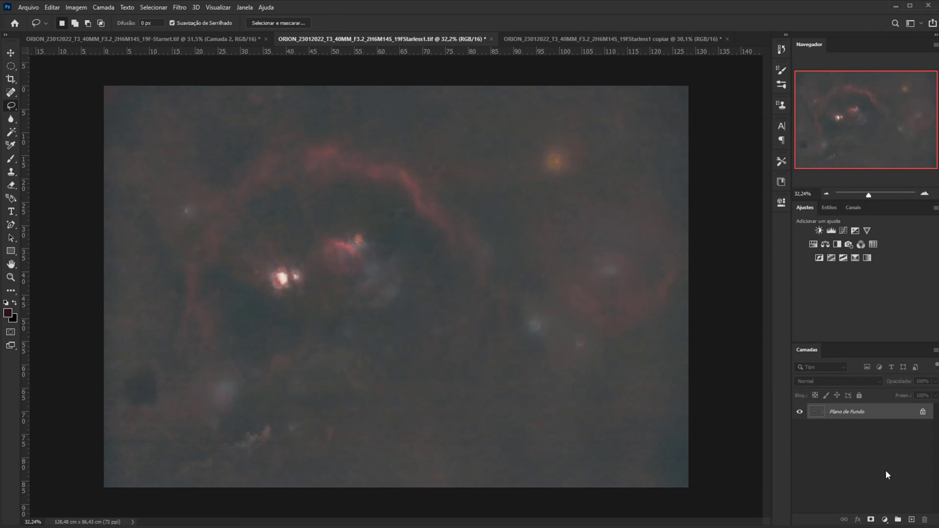
pyautogui.hotkey('ctrl', 'j')
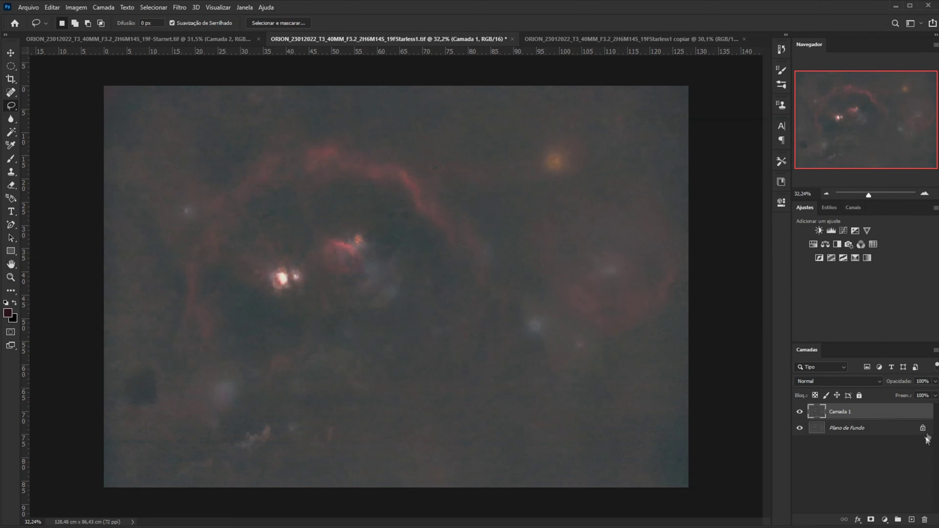
# Step: Apply a Curves adjustment to Camada 1 lifting the midtones from 76 to 114
pyautogui.press('v')
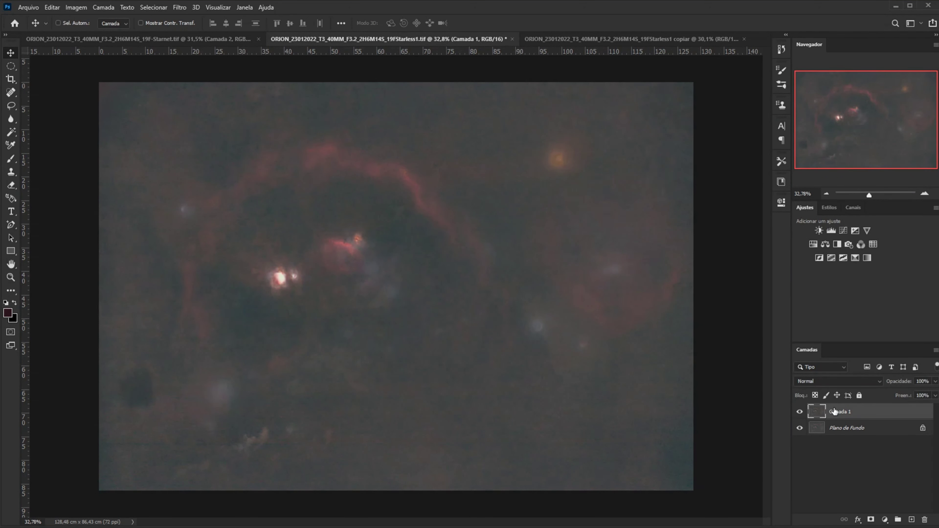
pyautogui.hotkey('ctrl', 'm')
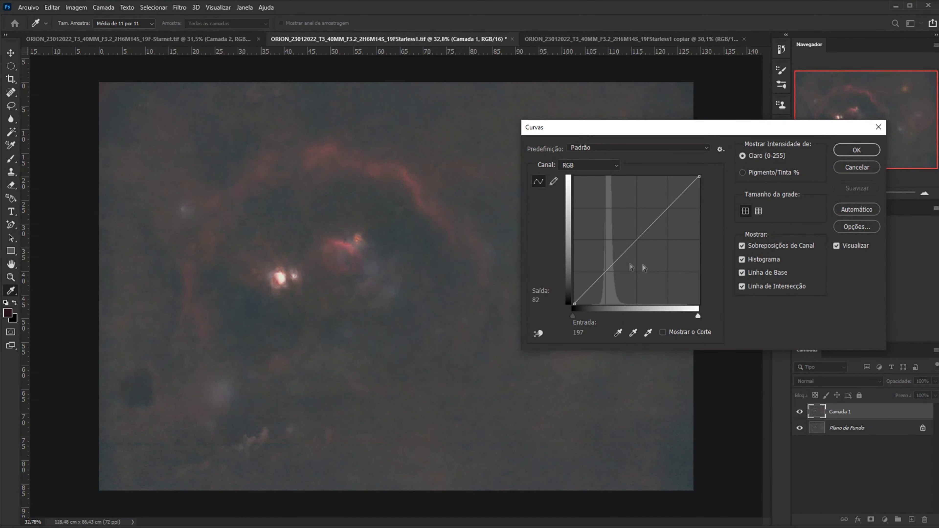
pyautogui.moveTo(615, 263); pyautogui.dragTo(615, 246)
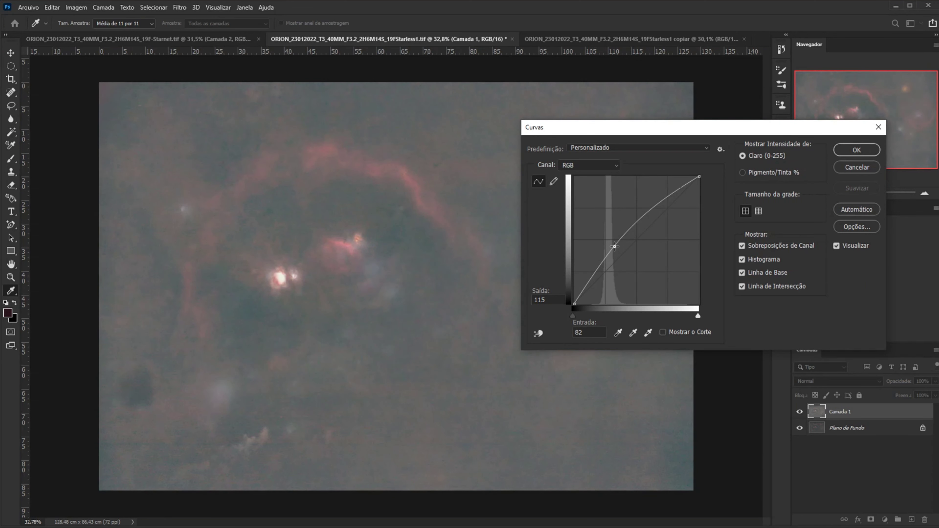
pyautogui.moveTo(614, 247); pyautogui.dragTo(612, 244)
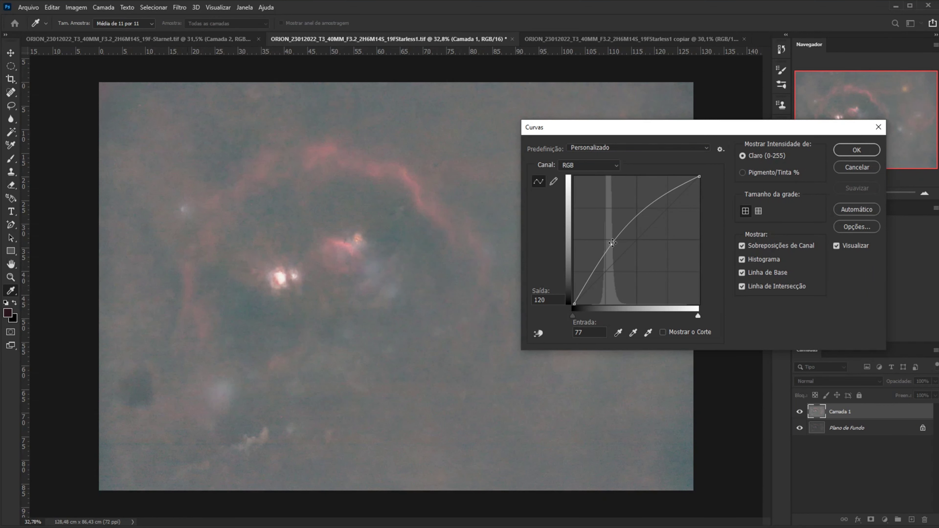
pyautogui.moveTo(613, 243); pyautogui.dragTo(612, 246)
pyautogui.click(874, 153)
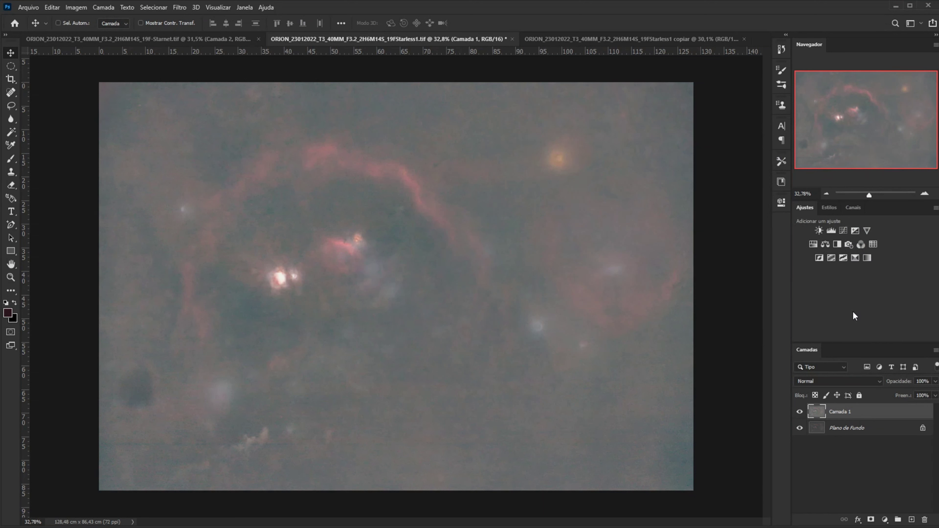
# Step: Raise the composite Levels black input point to darken the sky
pyautogui.hotkey('ctrl', 'l')
pyautogui.moveTo(702, 250); pyautogui.dragTo(720, 253)
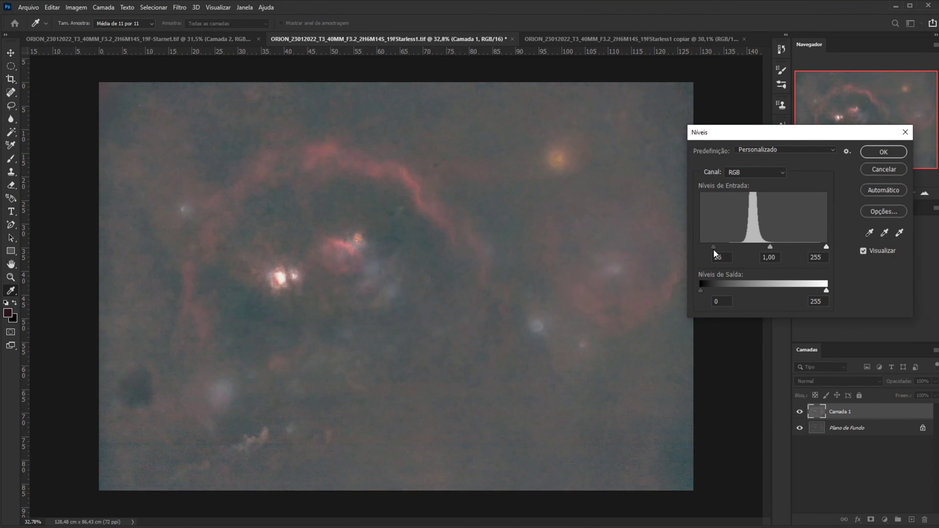
pyautogui.click(889, 152)
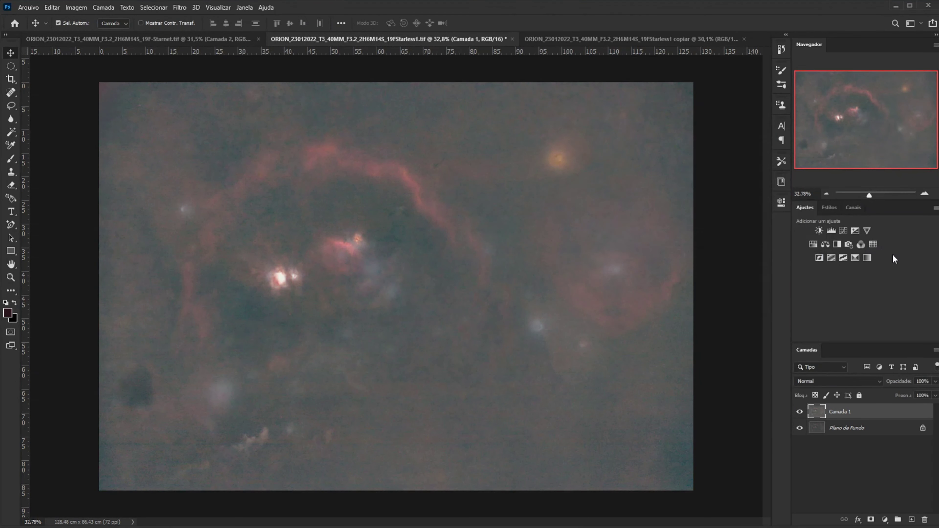
# Step: Raise per-channel Levels black points on red (27), green and blue (20)
pyautogui.hotkey('ctrl', 'l')
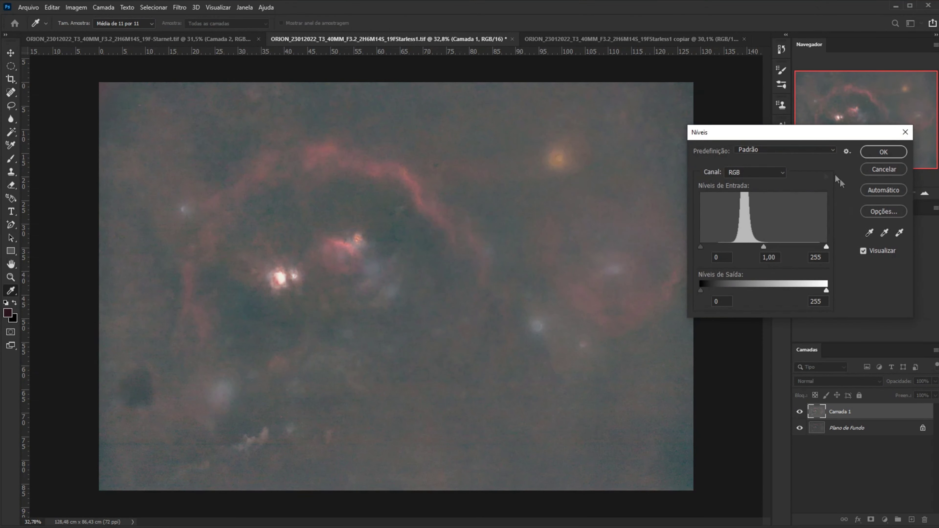
pyautogui.click(778, 174)
pyautogui.click(751, 181)
pyautogui.moveTo(702, 247); pyautogui.dragTo(702, 248)
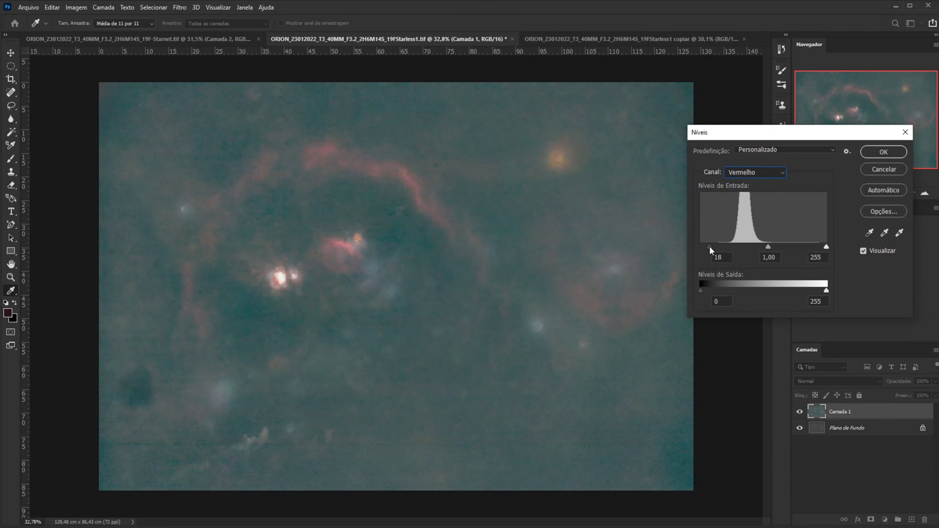
pyautogui.click(745, 172)
pyautogui.click(740, 193)
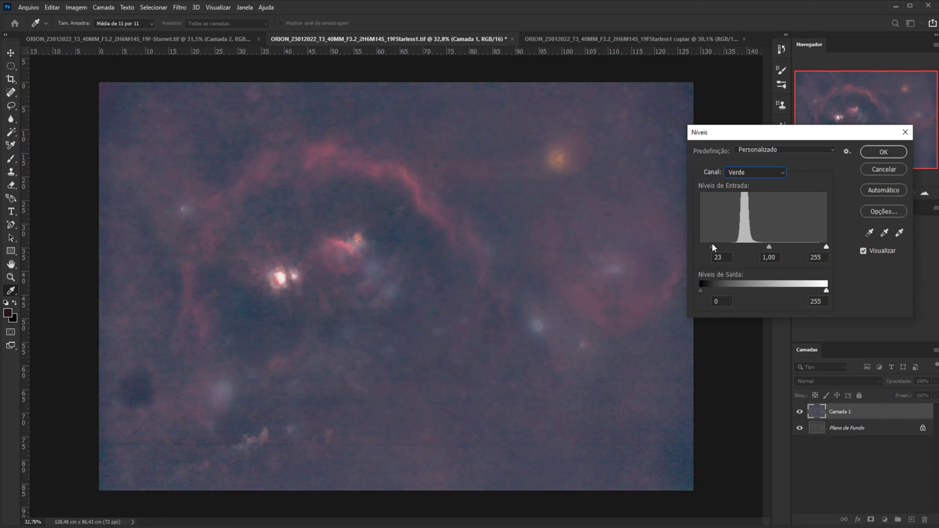
pyautogui.click(736, 172)
pyautogui.click(739, 204)
pyautogui.click(750, 172)
pyautogui.click(740, 189)
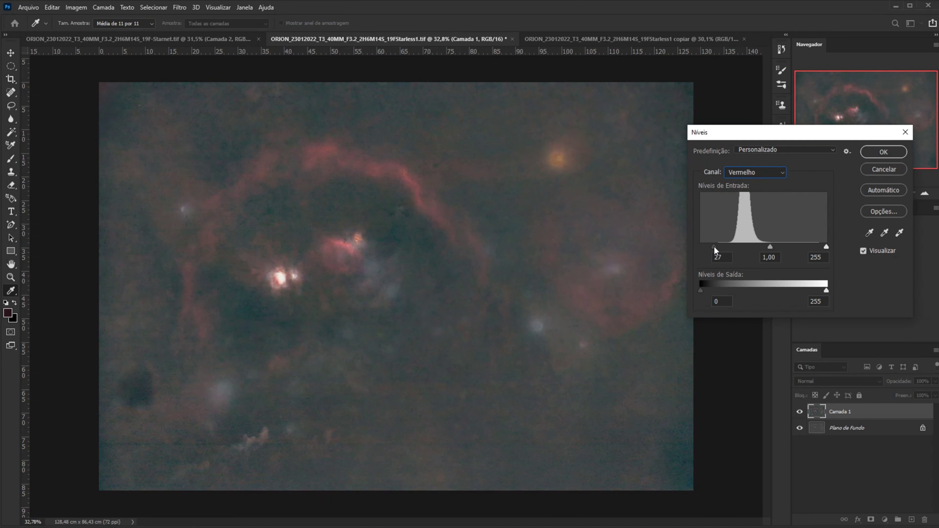
pyautogui.click(747, 173)
pyautogui.click(740, 210)
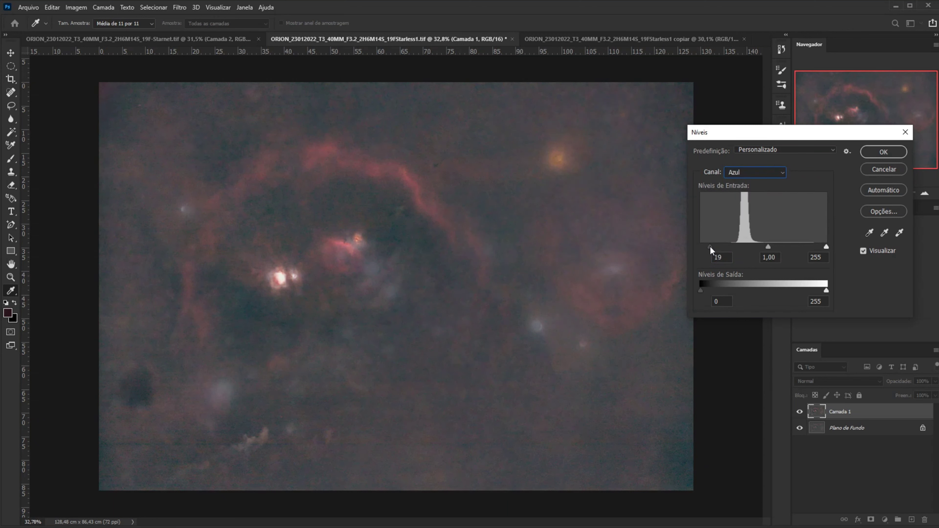
pyautogui.click(874, 156)
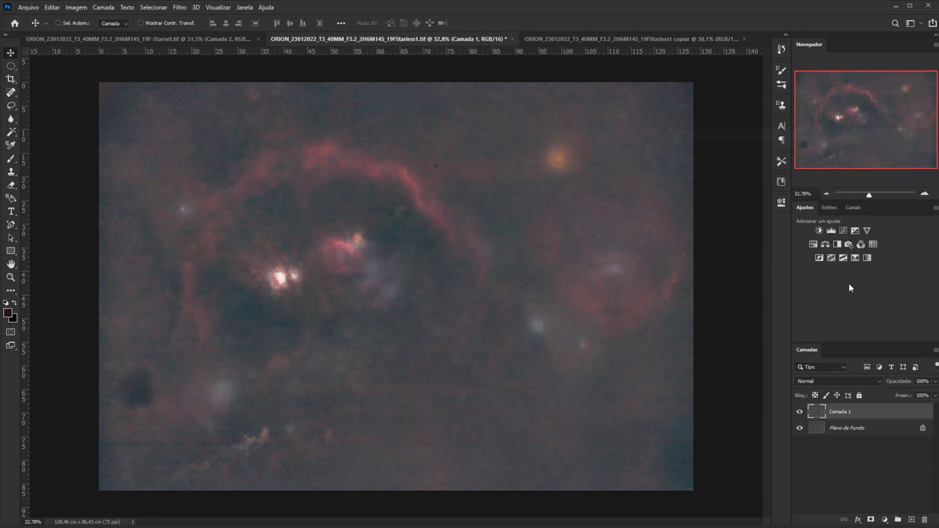
# Step: Apply another Levels pass raising the black inputs to 4 on Red, 12 on Green and 10 on Blue
pyautogui.hotkey('ctrl', 'l')
pyautogui.click(743, 172)
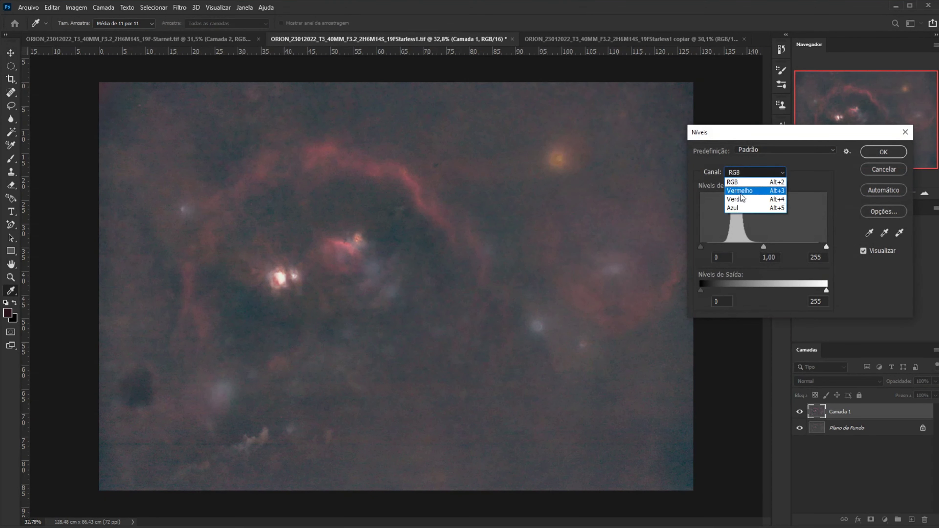
pyautogui.click(740, 191)
pyautogui.moveTo(700, 247); pyautogui.dragTo(703, 247)
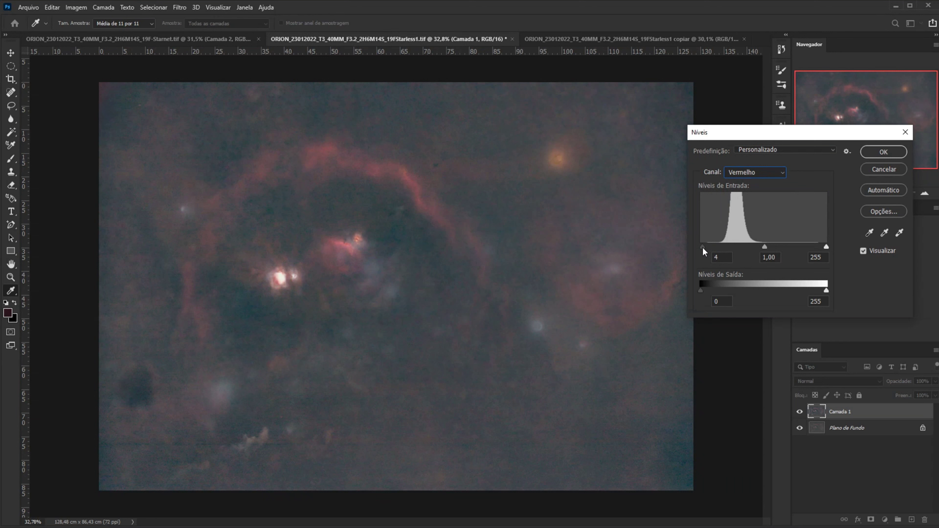
pyautogui.click(751, 174)
pyautogui.click(749, 200)
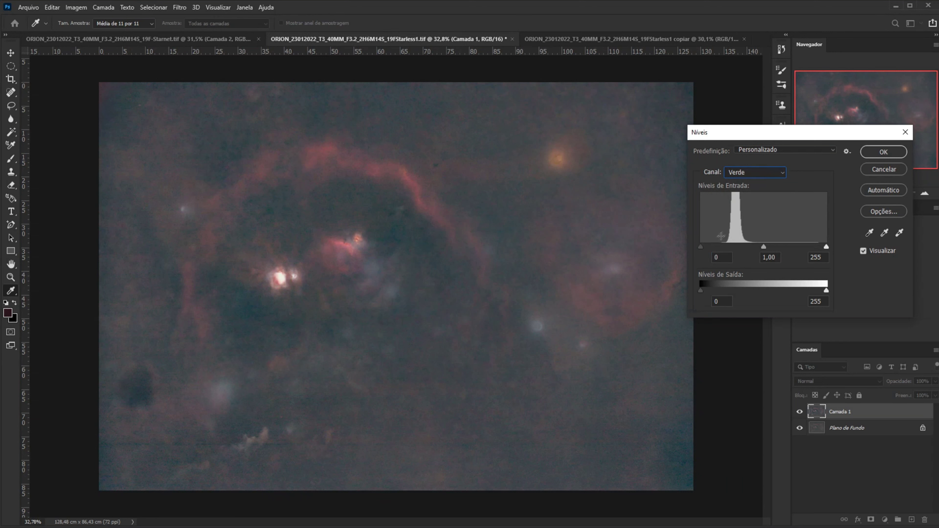
pyautogui.moveTo(705, 248); pyautogui.dragTo(707, 249)
pyautogui.click(754, 172)
pyautogui.click(747, 207)
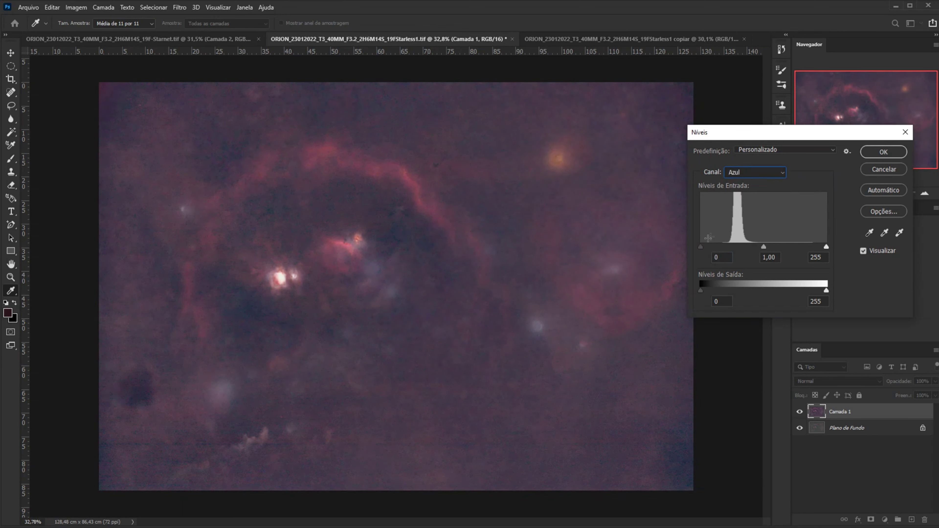
pyautogui.moveTo(705, 249); pyautogui.dragTo(707, 249)
pyautogui.click(706, 249)
pyautogui.click(895, 152)
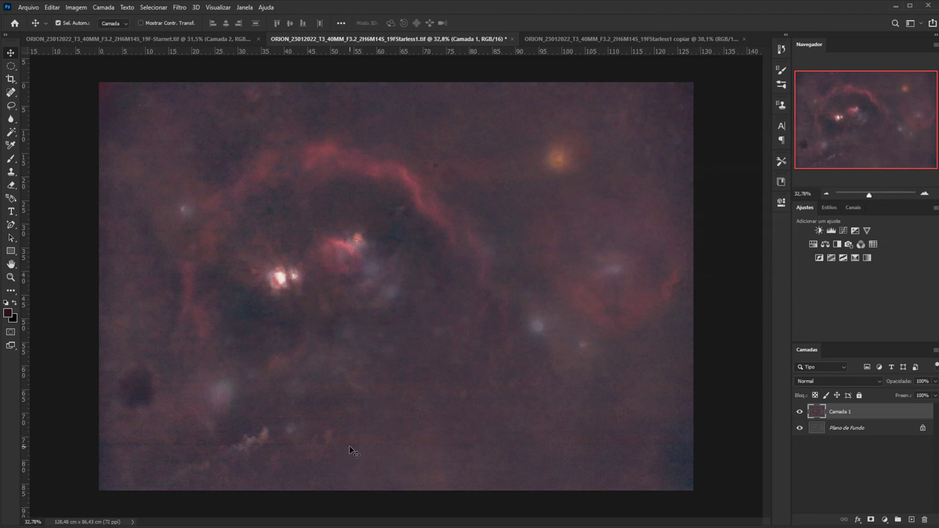
# Step: Copy the merged visible image and paste it as new layer Camada 2
pyautogui.hotkey('ctrl', 'a')
pyautogui.hotkey('ctrl', 'c')
pyautogui.hotkey('ctrl', 'v')
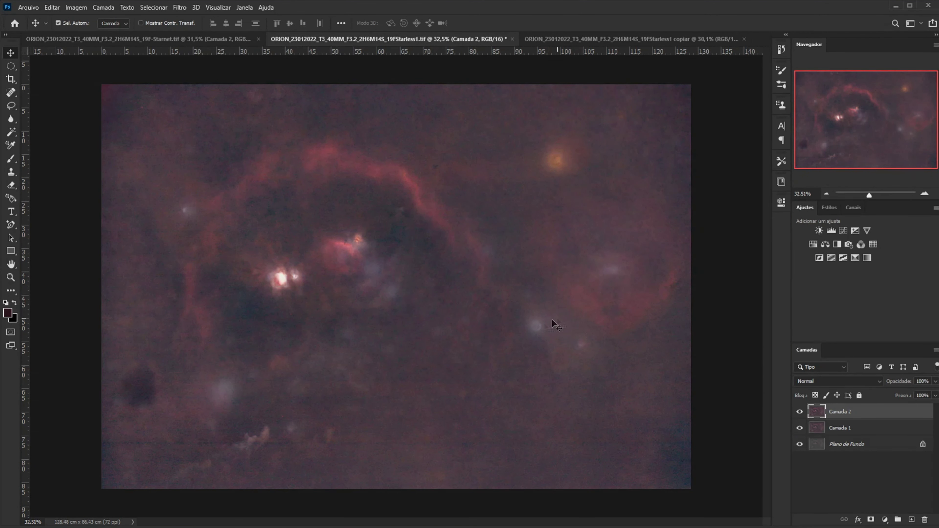
# Step: Select the red nebula filaments with Color Range at fuzziness 43
pyautogui.click(154, 7)
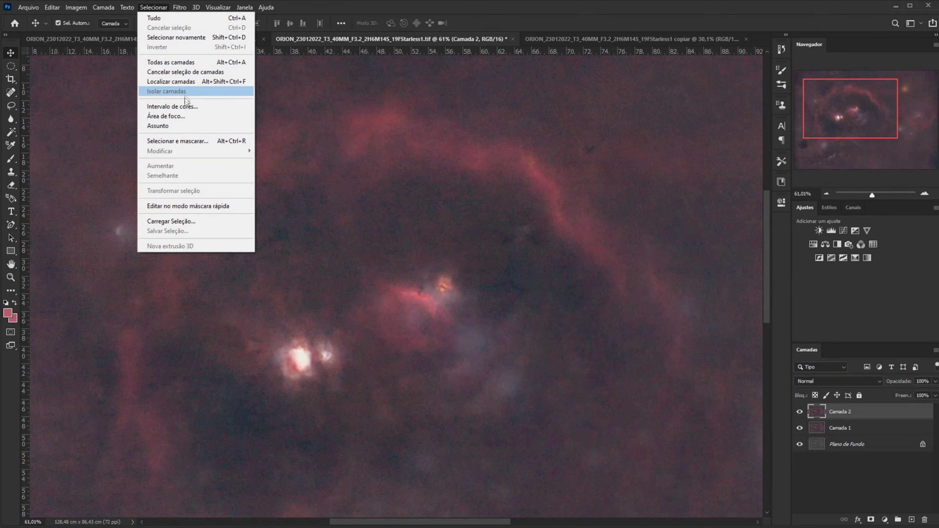
pyautogui.click(200, 106)
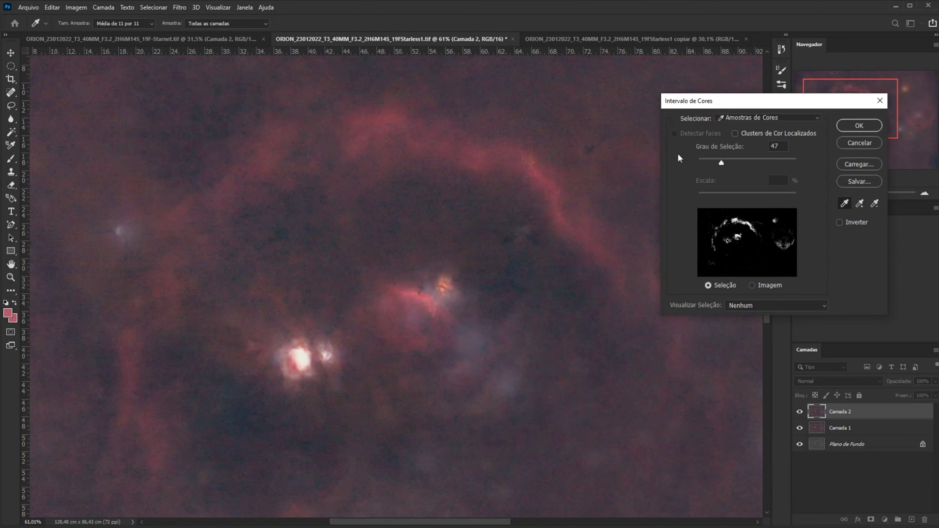
pyautogui.click(409, 304)
pyautogui.moveTo(722, 163); pyautogui.dragTo(720, 162)
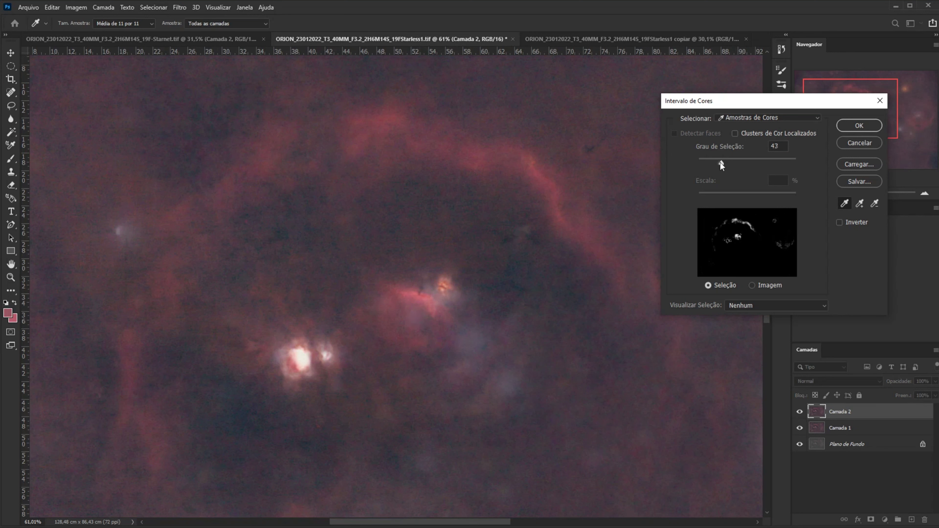
pyautogui.click(859, 126)
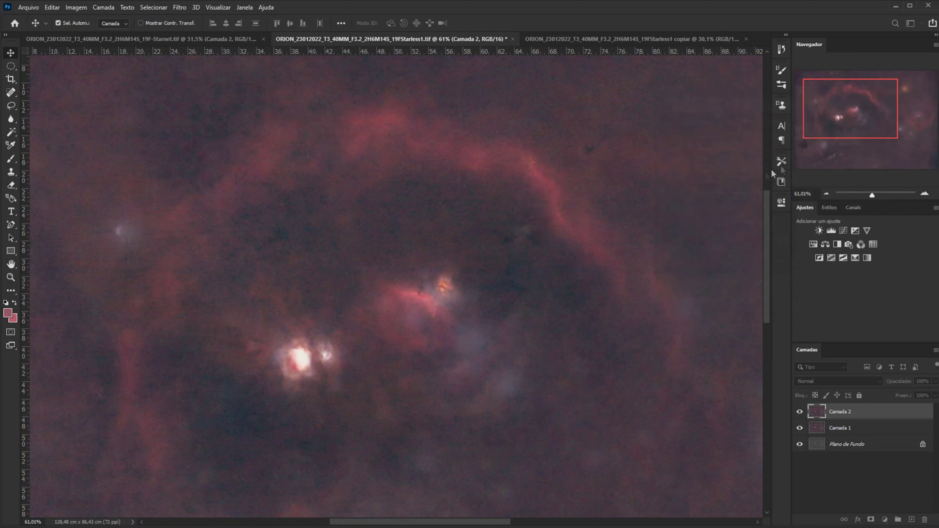
pyautogui.scroll(-3, 455, 241)
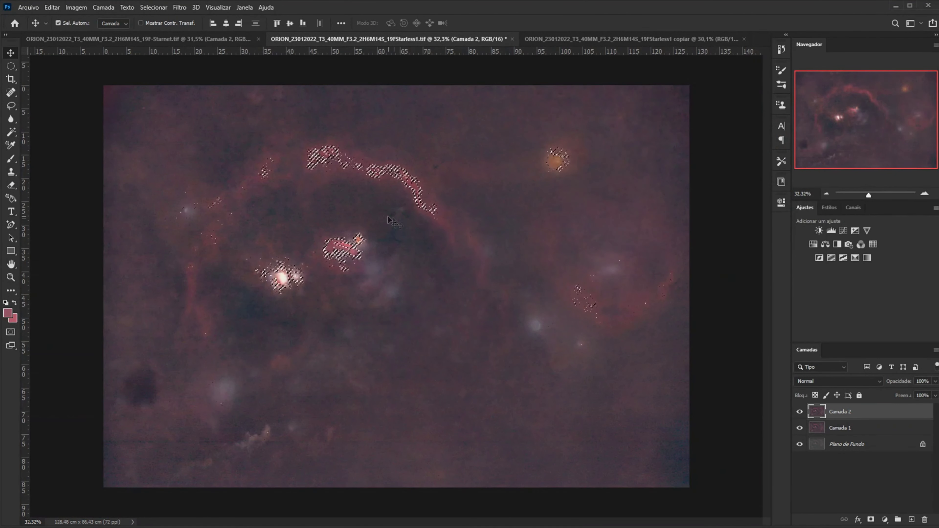
# Step: Expand the colour-range selection outward by 50 pixels
pyautogui.scroll(3, 354, 214)
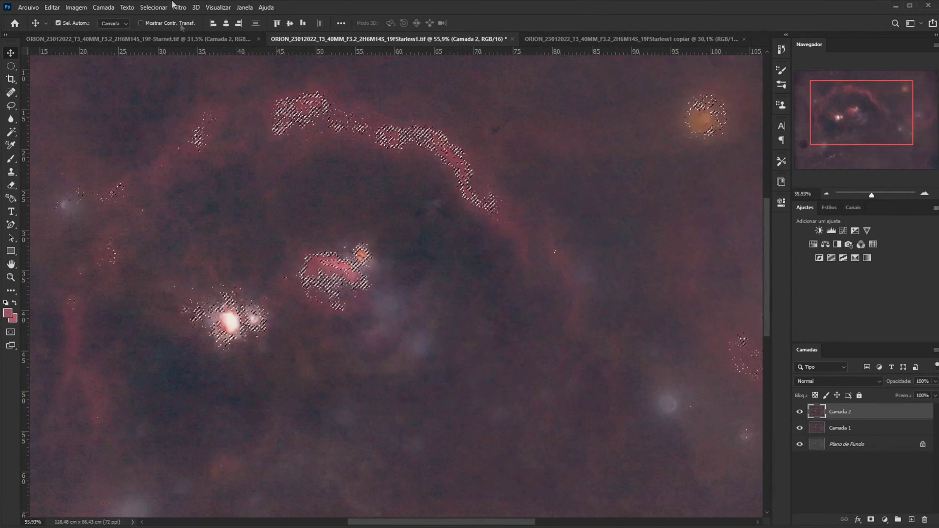
pyautogui.click(154, 7)
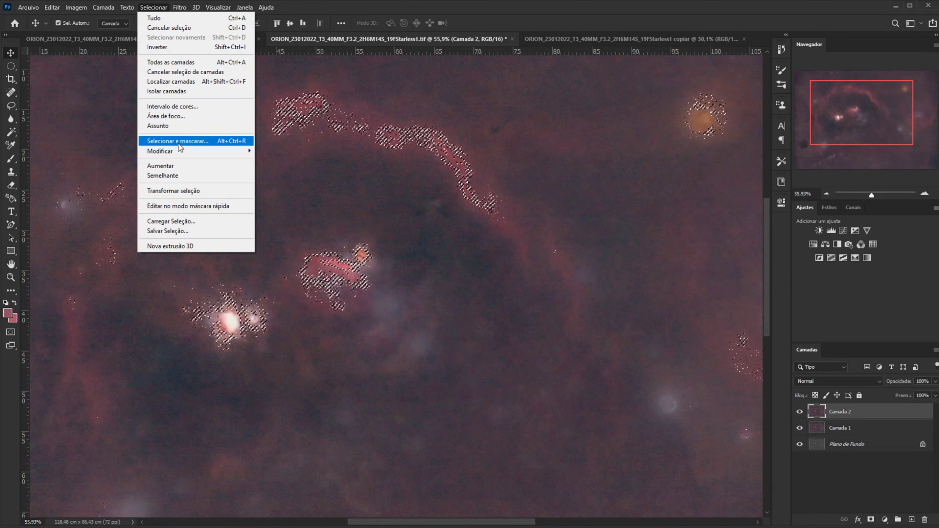
pyautogui.moveTo(160, 150)
pyautogui.click(270, 168)
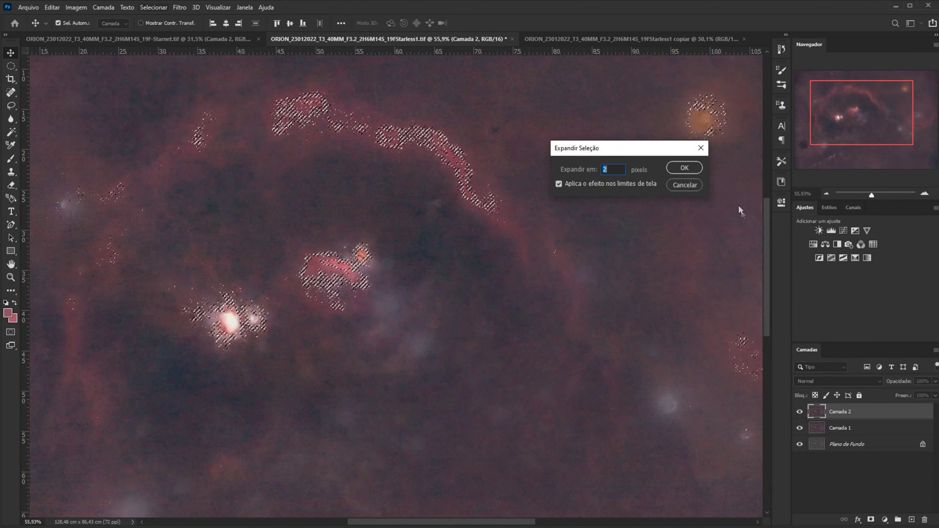
pyautogui.write('50')
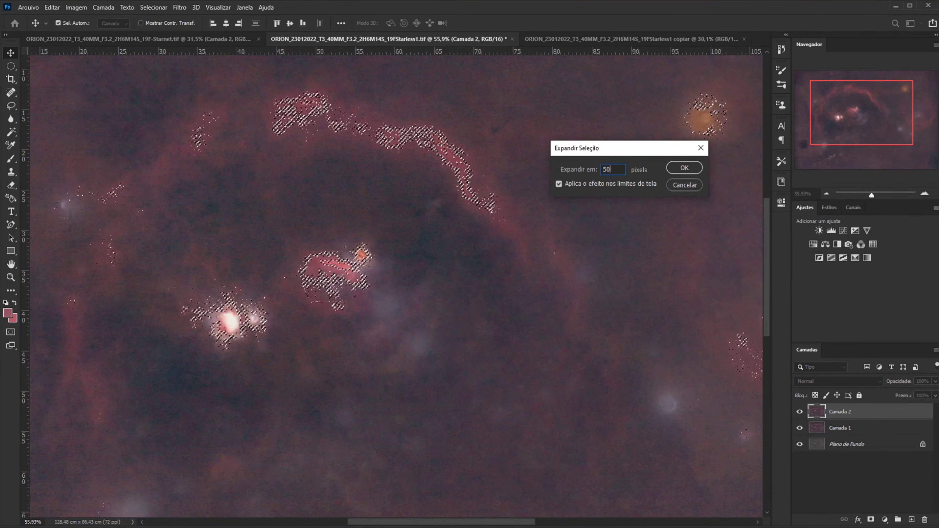
pyautogui.press('Return')
pyautogui.scroll(-3, 363, 193)
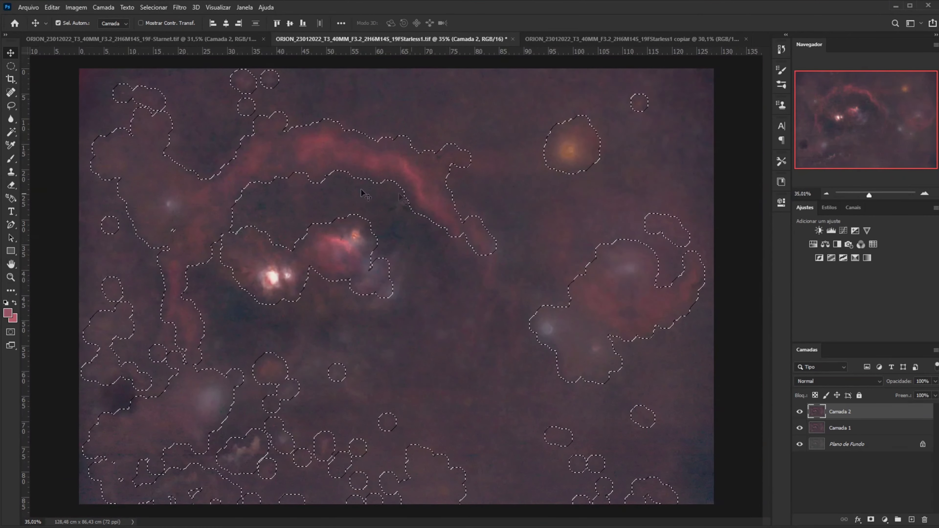
pyautogui.scroll(2, 312, 171)
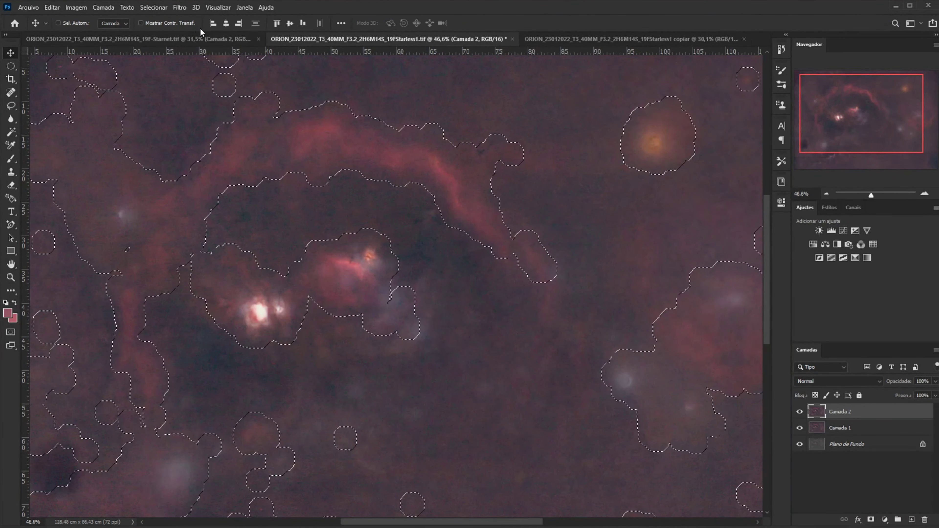
# Step: Expand the selection by a further 50 pixels
pyautogui.click(179, 7)
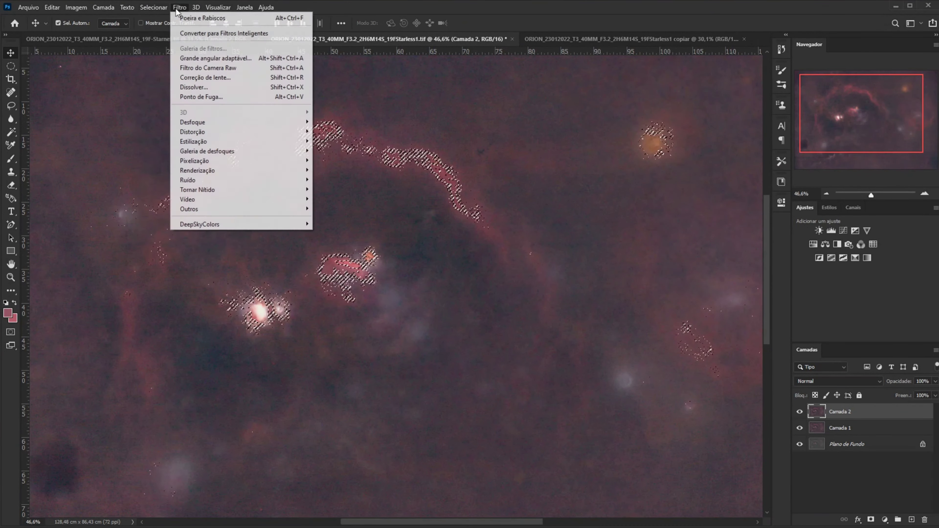
pyautogui.moveTo(194, 150)
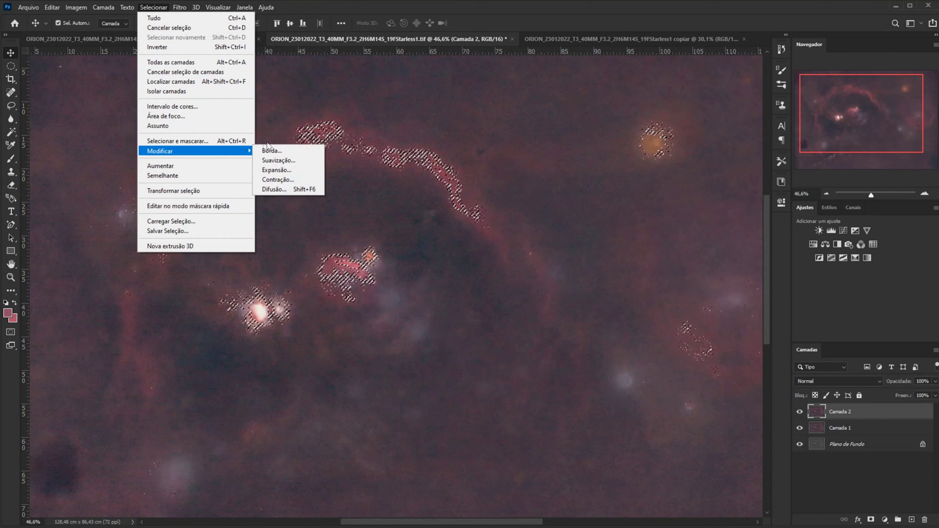
pyautogui.click(276, 170)
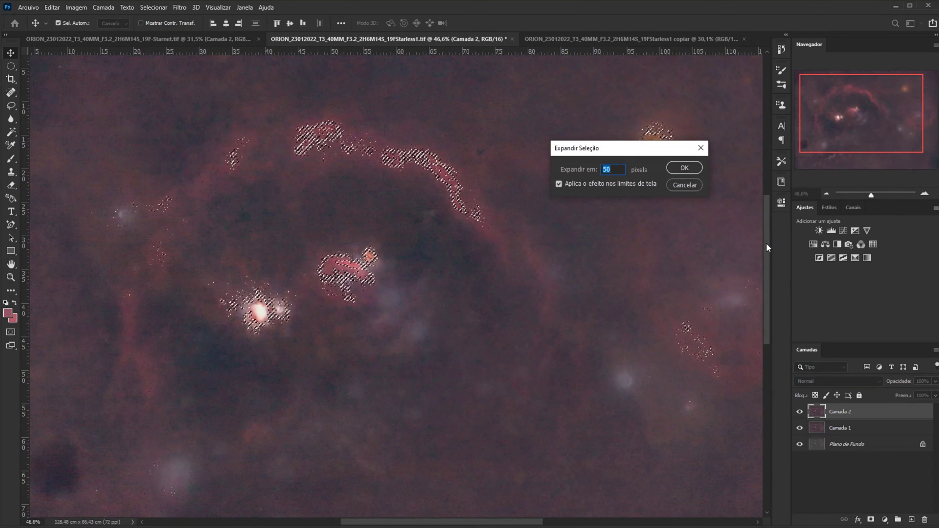
pyautogui.click(679, 168)
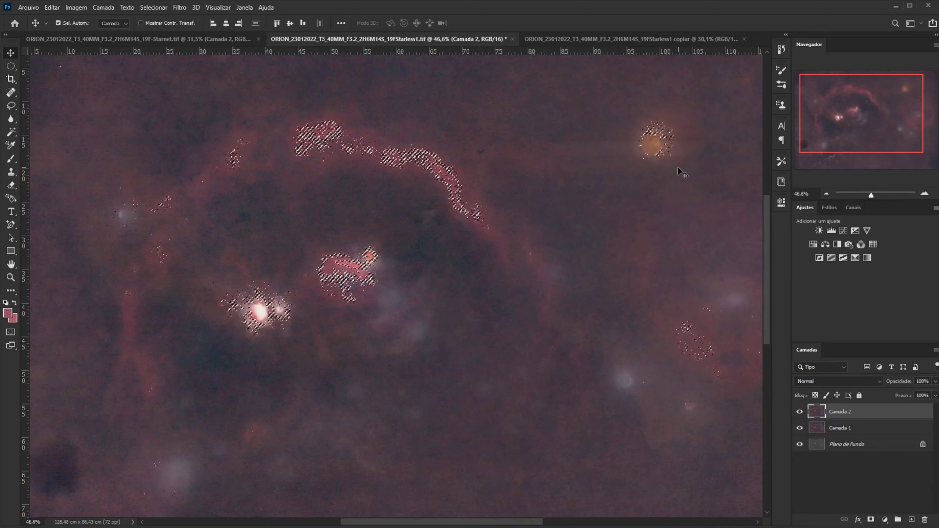
pyautogui.scroll(-2, 387, 226)
pyautogui.scroll(-2, 388, 229)
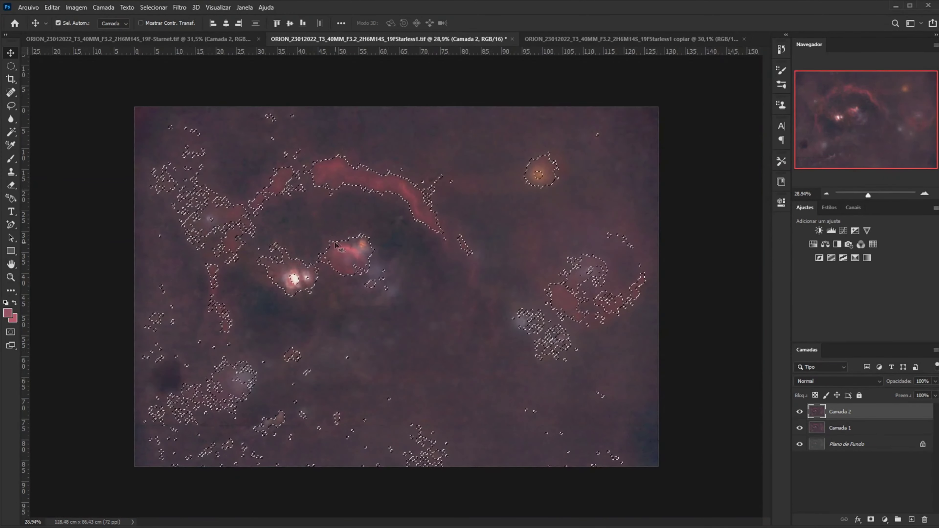
pyautogui.scroll(2, 335, 244)
pyautogui.scroll(2, 335, 246)
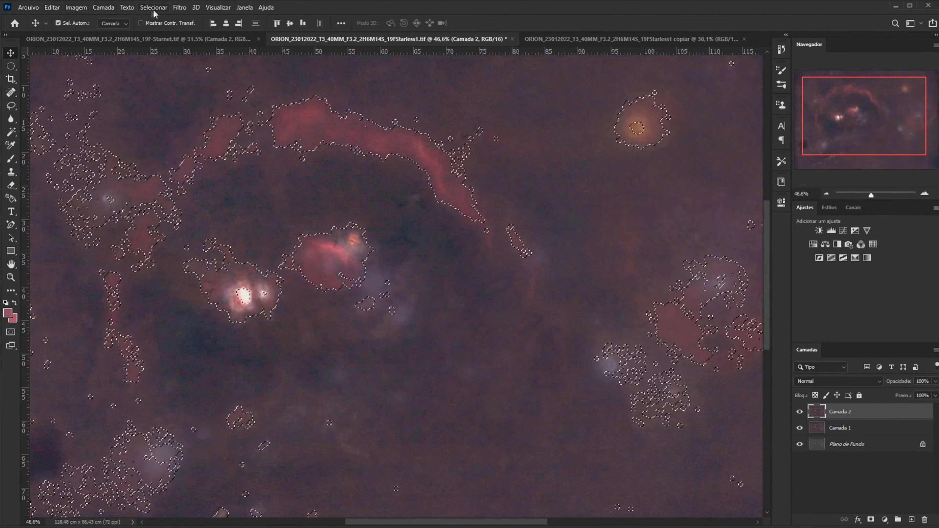
pyautogui.click(76, 7)
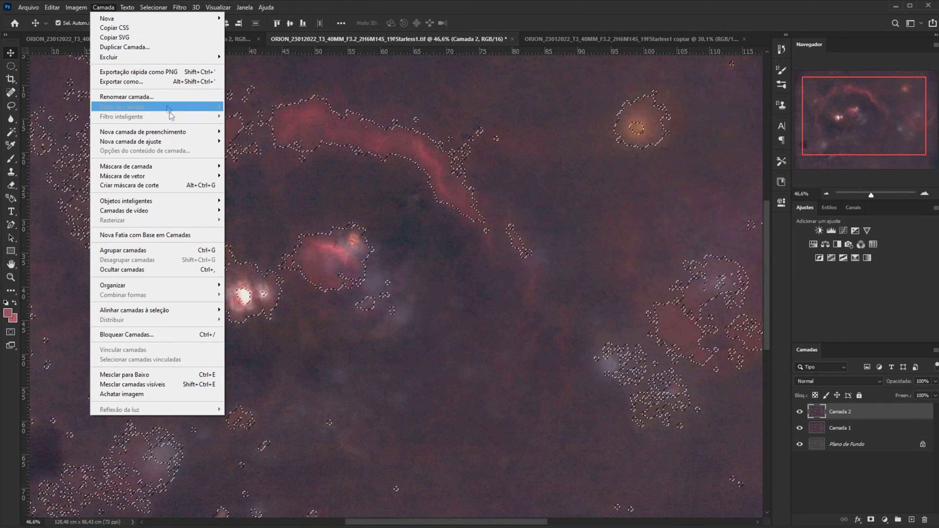
pyautogui.moveTo(130, 141)
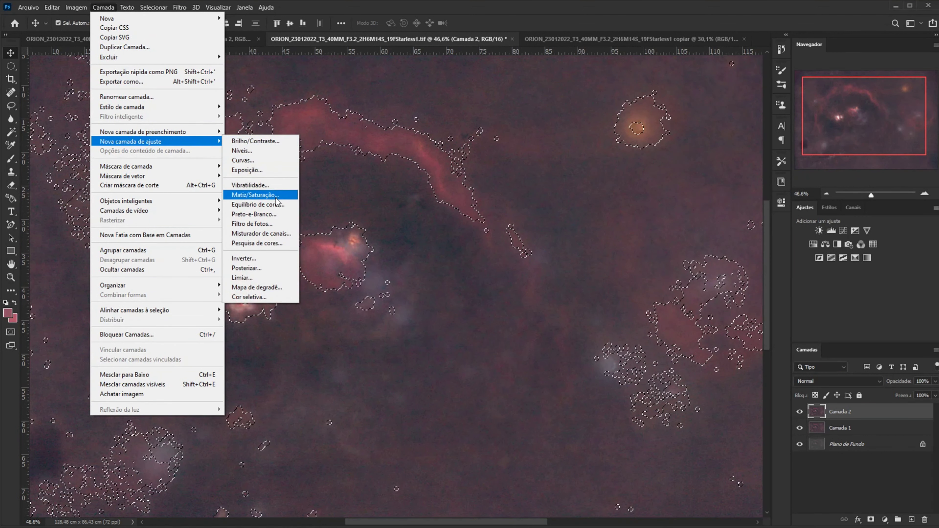
# Step: Add a Matiz/Saturação 1 adjustment layer with slightly raised saturation and overall hue -2
pyautogui.click(275, 199)
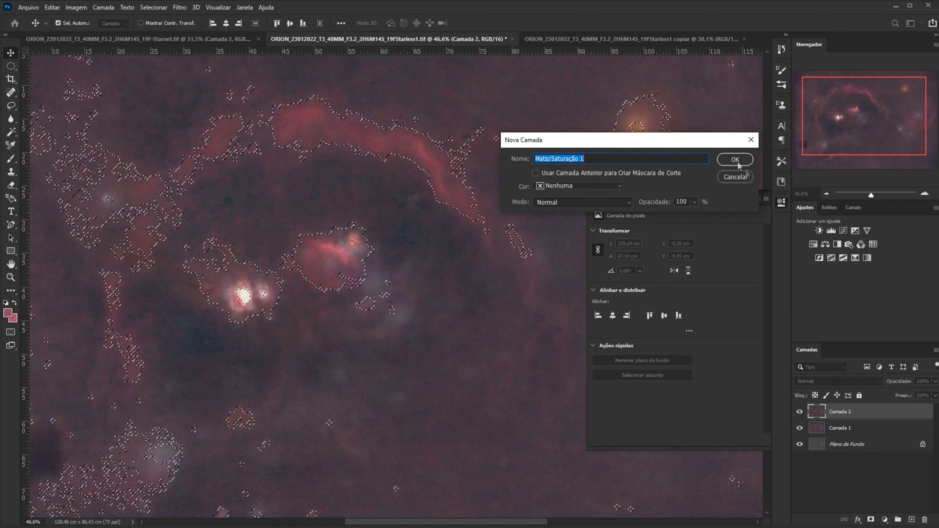
pyautogui.click(735, 160)
pyautogui.moveTo(677, 287); pyautogui.dragTo(679, 291)
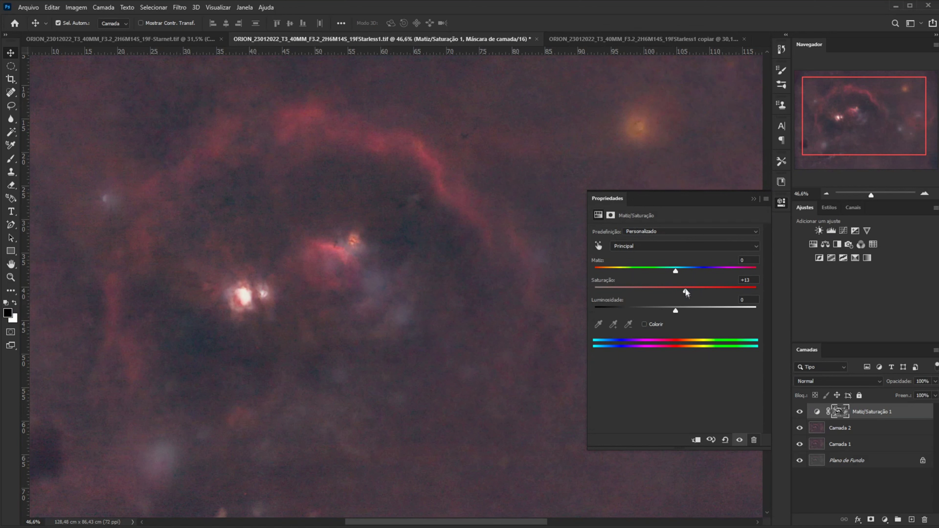
pyautogui.moveTo(674, 272); pyautogui.dragTo(673, 274)
pyautogui.moveTo(673, 274); pyautogui.dragTo(675, 274)
# Step: Shift the Magentas hue to -12 with saturation +10, then stamp visible layers into Camada 3
pyautogui.click(692, 244)
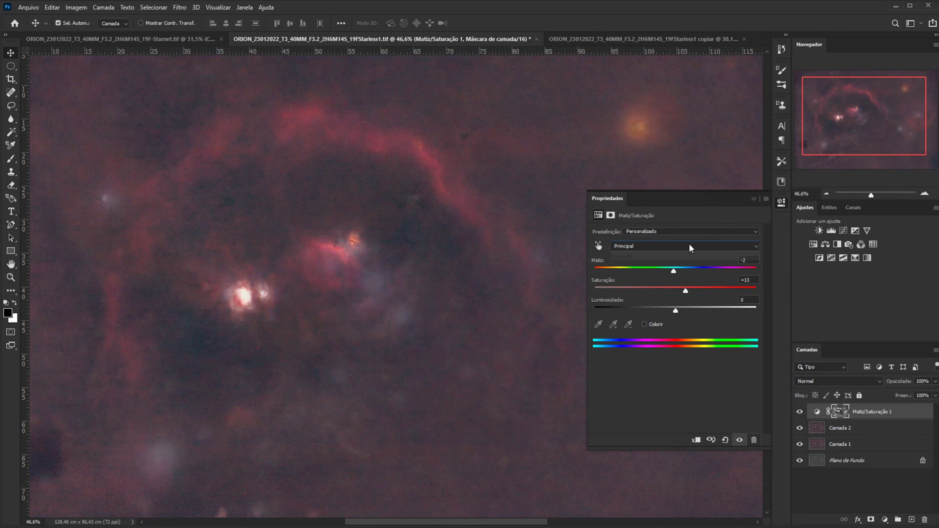
pyautogui.click(683, 256)
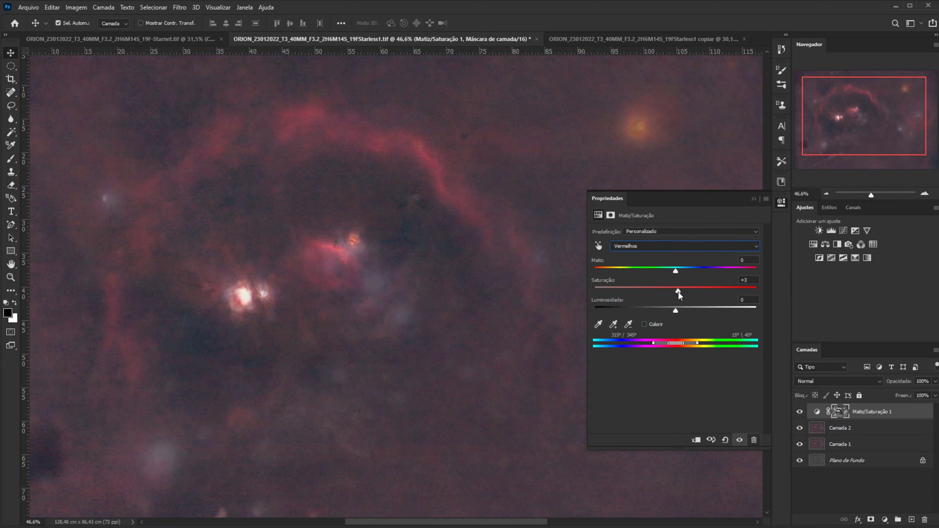
pyautogui.click(691, 247)
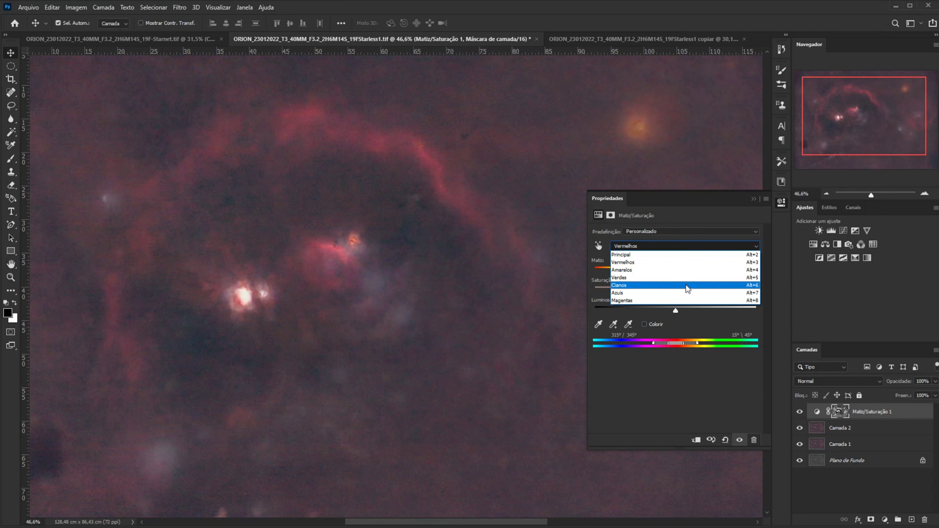
pyautogui.click(681, 300)
pyautogui.moveTo(676, 291); pyautogui.dragTo(664, 272)
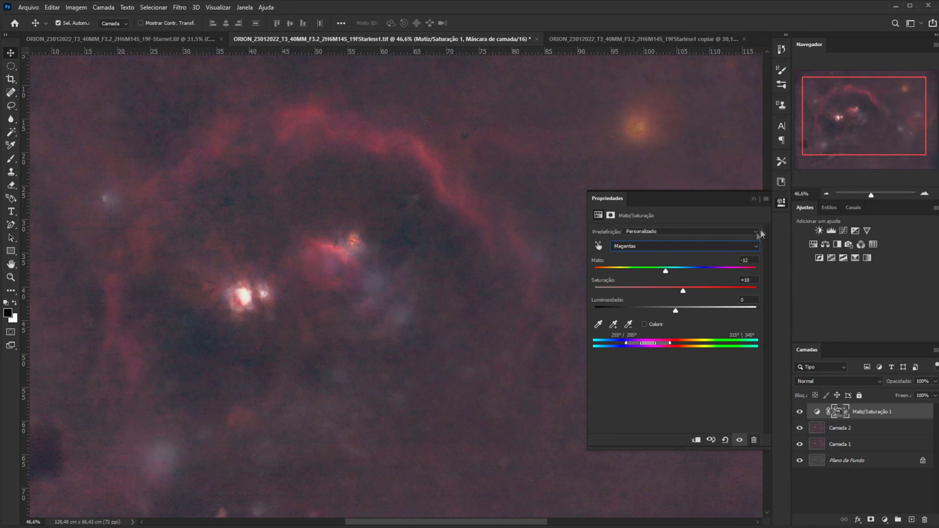
pyautogui.click(754, 198)
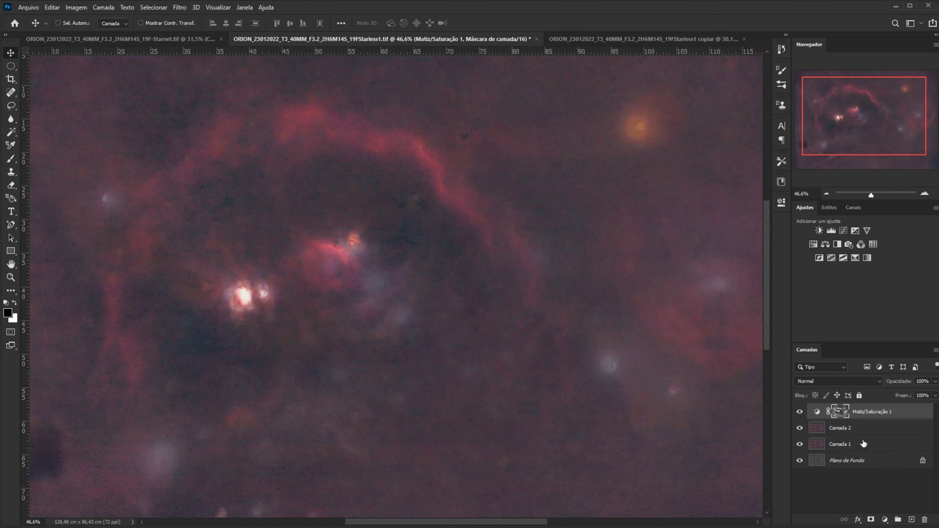
pyautogui.hotkey('ctrl', 'shift', 'alt', 'e')
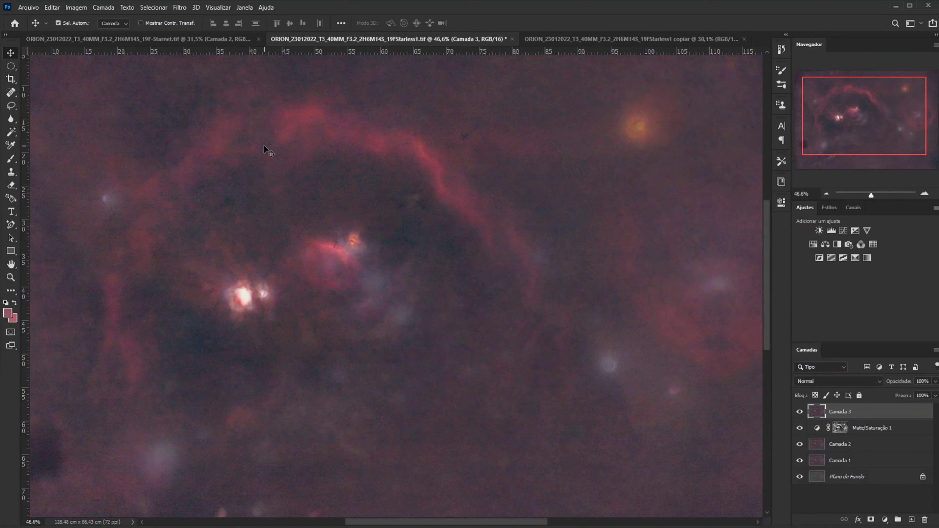
pyautogui.click(180, 7)
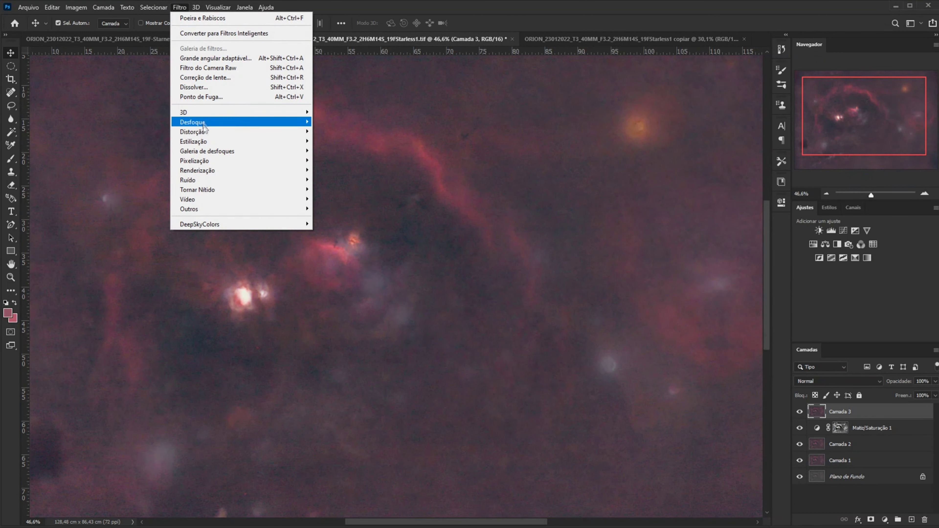
# Step: Apply Camera Raw noise reduction 29 and colour noise 26, then stamp visible into Camada 4
pyautogui.click(229, 68)
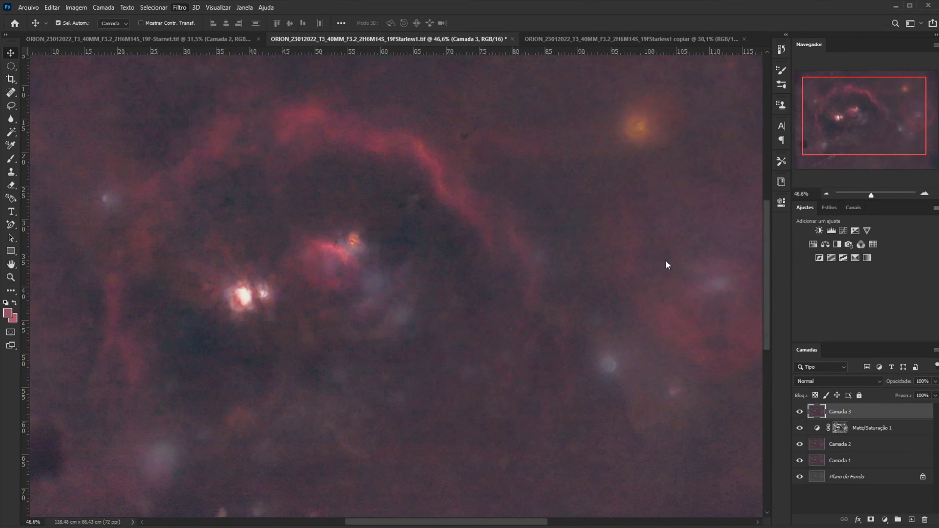
pyautogui.moveTo(739, 241); pyautogui.dragTo(769, 242)
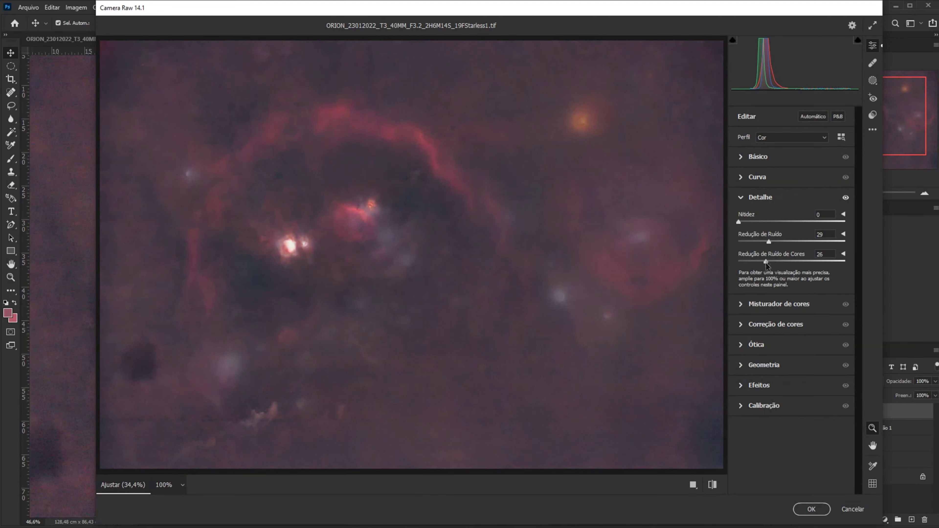
pyautogui.click(825, 510)
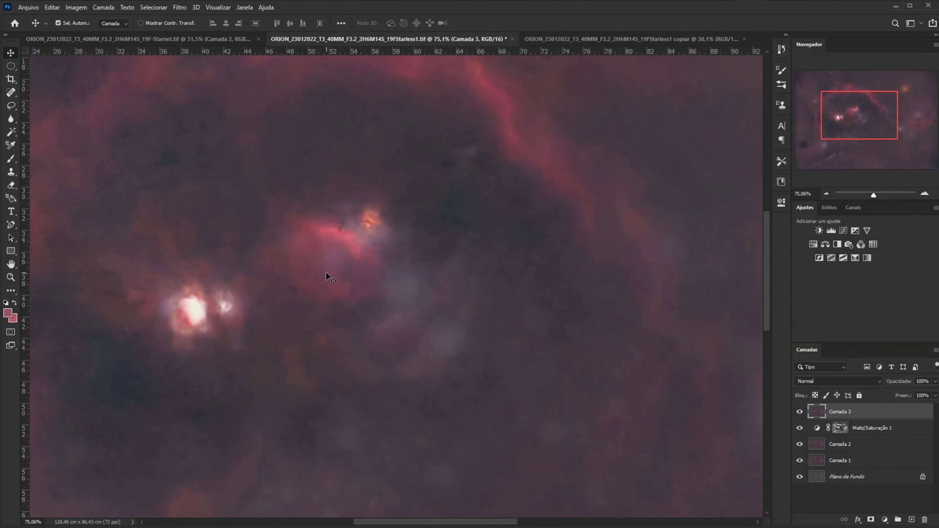
pyautogui.scroll(-1, 326, 273)
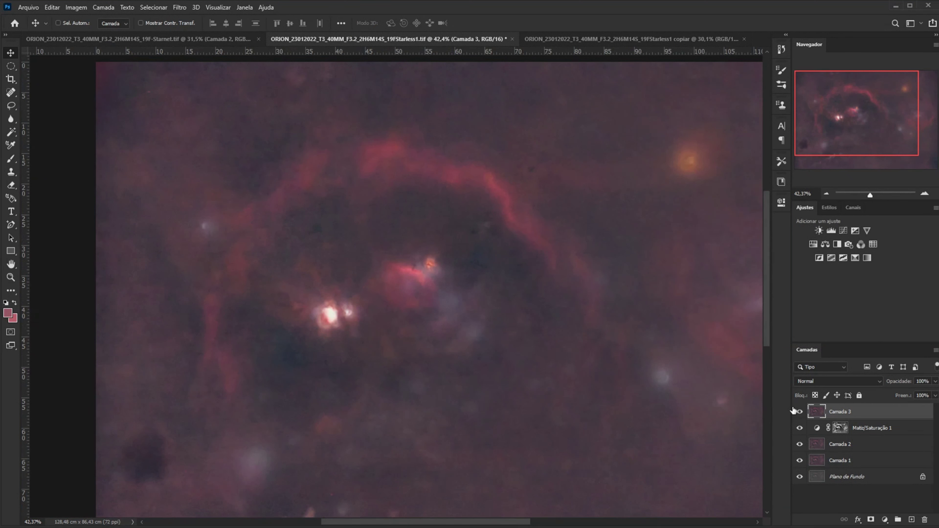
pyautogui.hotkey('ctrl', 'shift', 'alt', 'e')
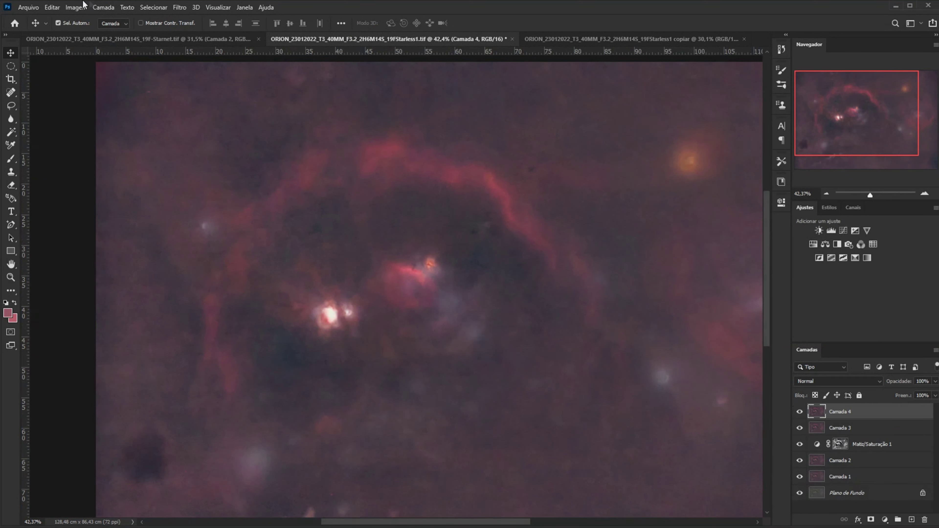
# Step: Apply Smart Sharpen to Camada 4 at about 348%, 2,6 px radius and 23% noise reduction
pyautogui.click(172, 8)
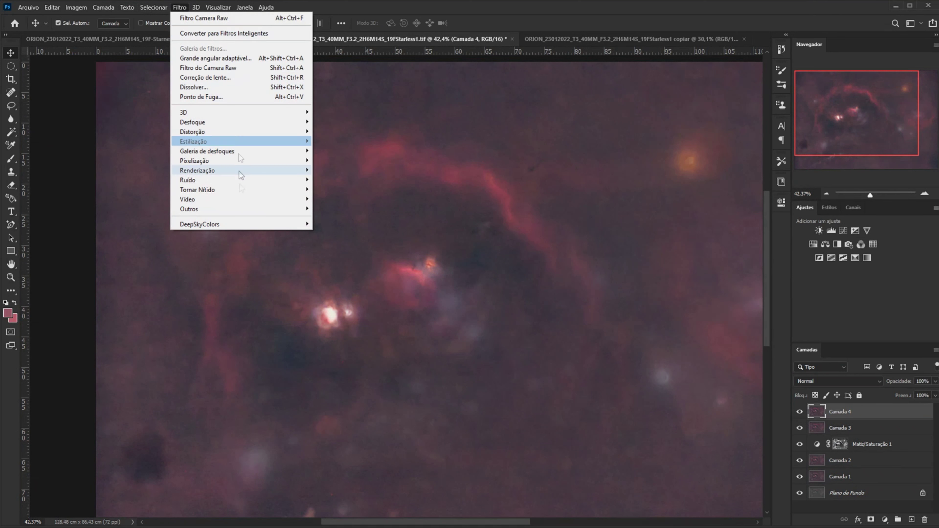
pyautogui.click(355, 190)
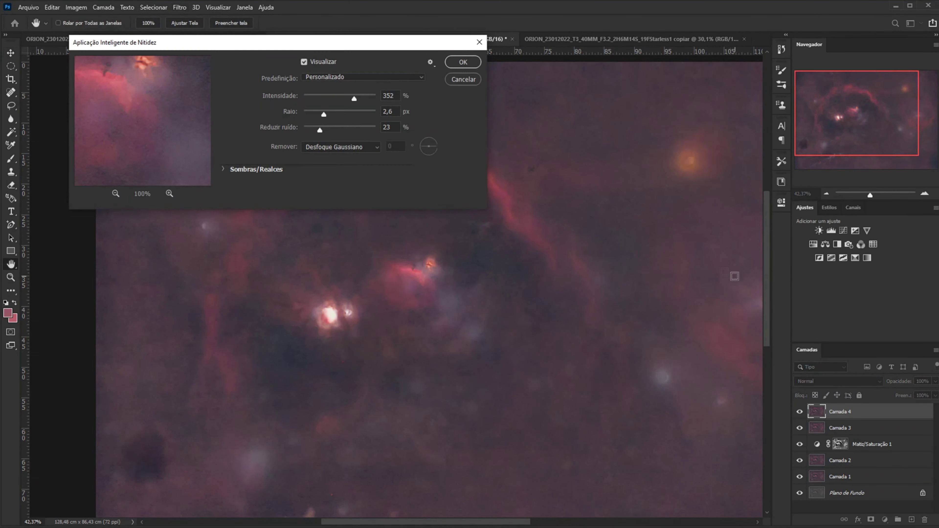
pyautogui.moveTo(352, 96); pyautogui.dragTo(348, 96)
pyautogui.moveTo(119, 88)
pyautogui.mouseDown()
pyautogui.moveTo(184, 141)
pyautogui.moveTo(153, 127)
pyautogui.mouseUp()
pyautogui.moveTo(348, 98)
pyautogui.mouseDown()
pyautogui.moveTo(311, 97)
pyautogui.moveTo(351, 101)
pyautogui.mouseUp()
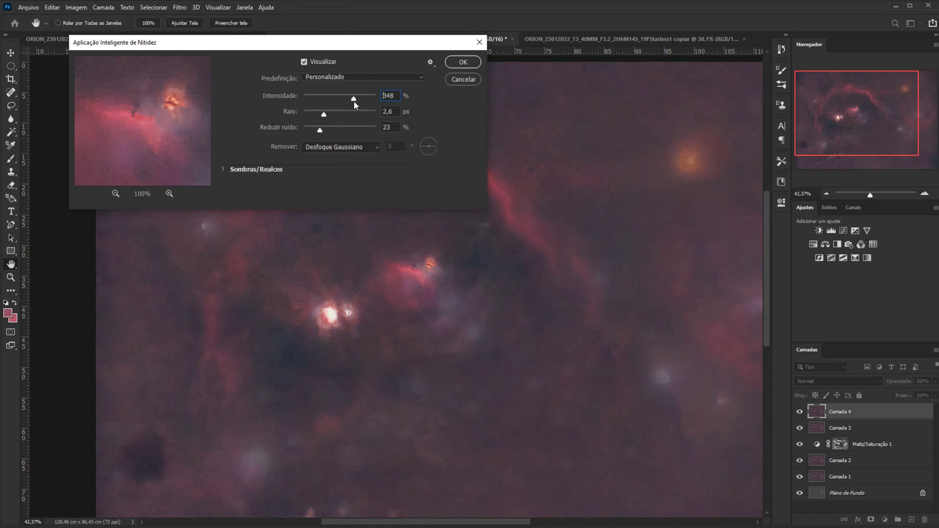
pyautogui.click(463, 61)
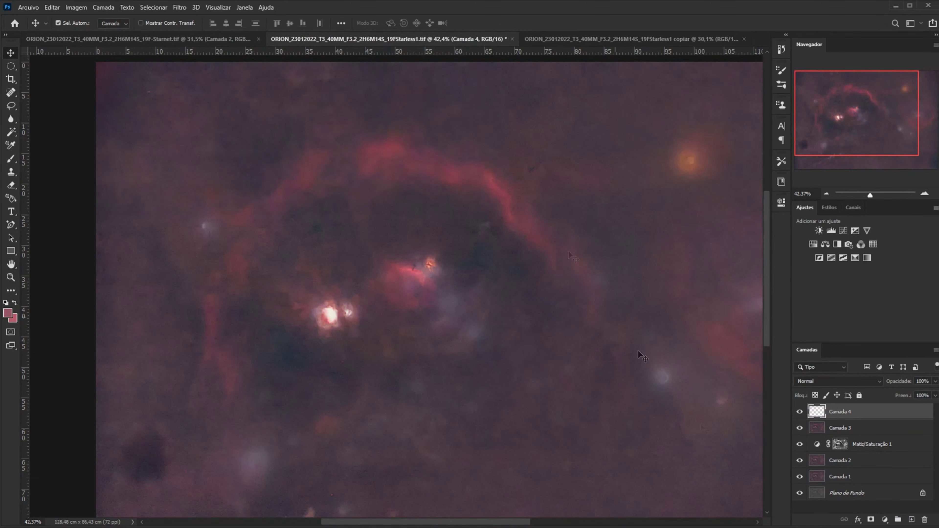
# Step: Give Camada 4 a black layer mask and set a white brush at 44% opacity
pyautogui.keyDown('alt'); pyautogui.click(871, 519); pyautogui.keyUp('alt')
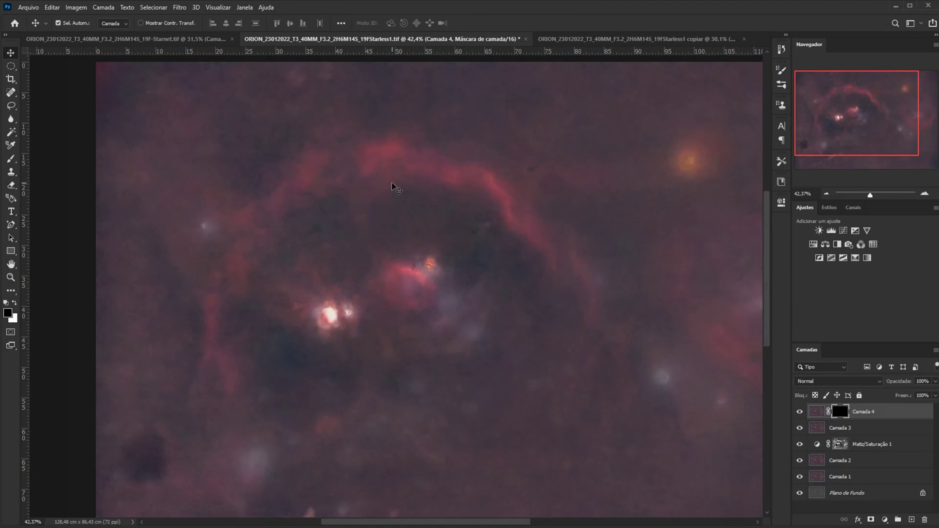
pyautogui.scroll(5, 410, 215)
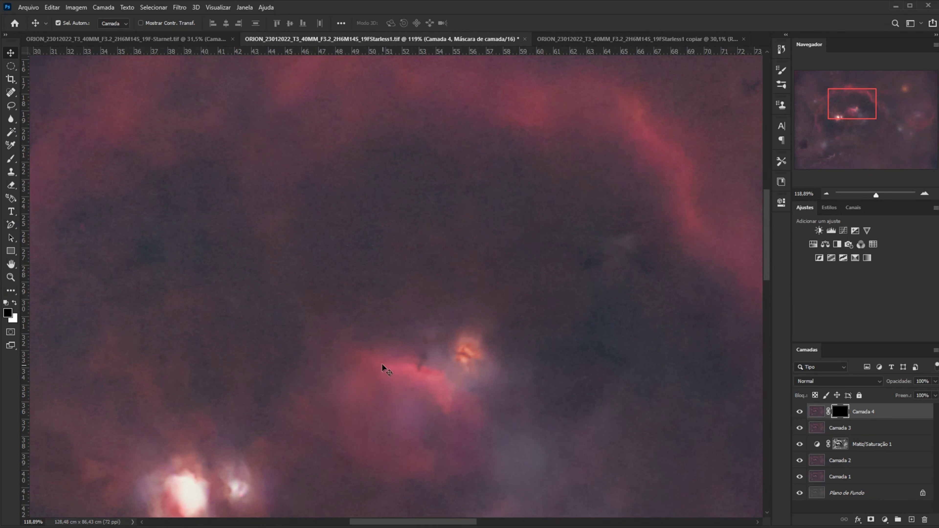
pyautogui.press('b')
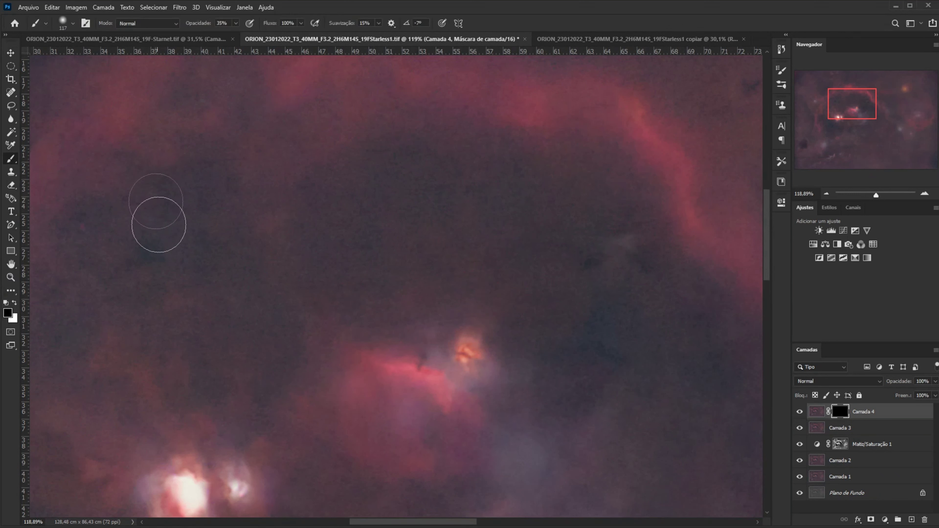
pyautogui.press('x')
pyautogui.scroll(-1, 453, 345)
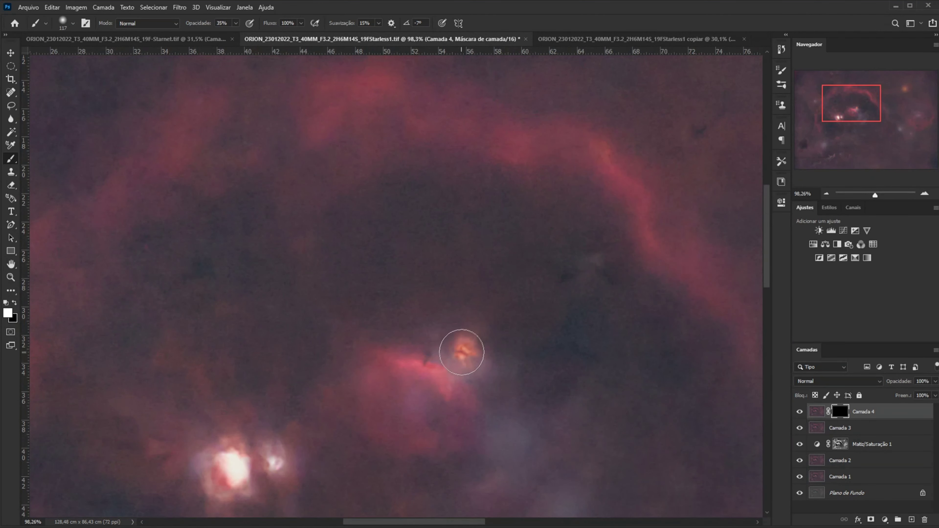
pyautogui.scroll(2, 461, 347)
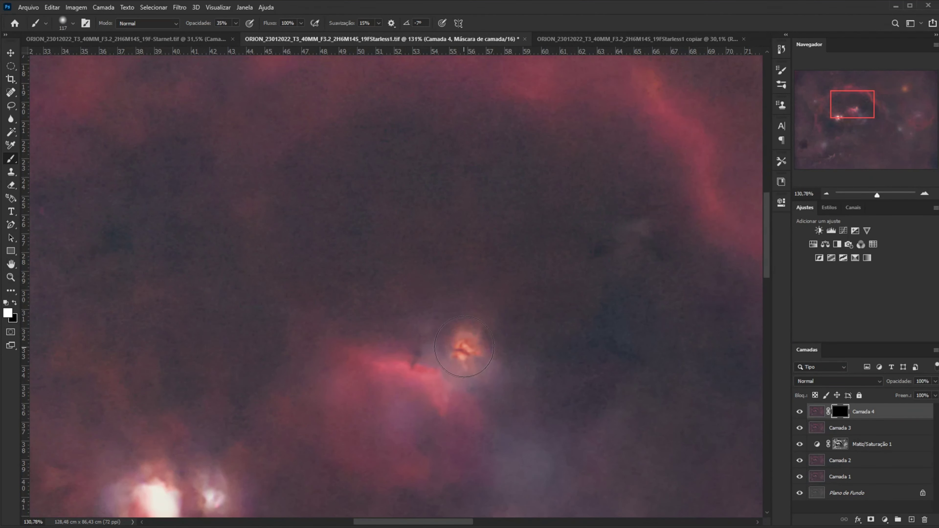
pyautogui.moveTo(190, 29); pyautogui.dragTo(196, 30)
# Step: Paint white on the mask with a 204 px brush over the bright central nebula
pyautogui.scroll(-3, 577, 383)
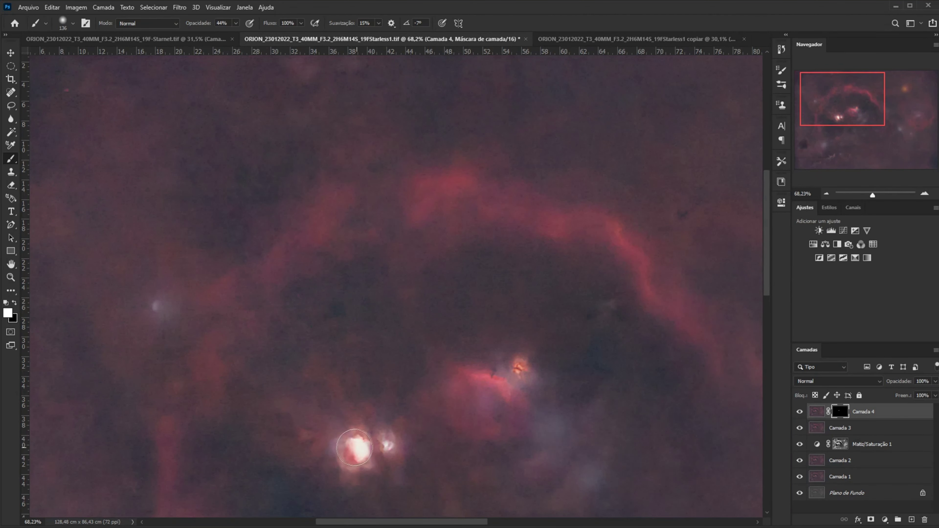
pyautogui.scroll(-2, 357, 451)
pyautogui.scroll(-2, 262, 342)
pyautogui.scroll(3, 321, 381)
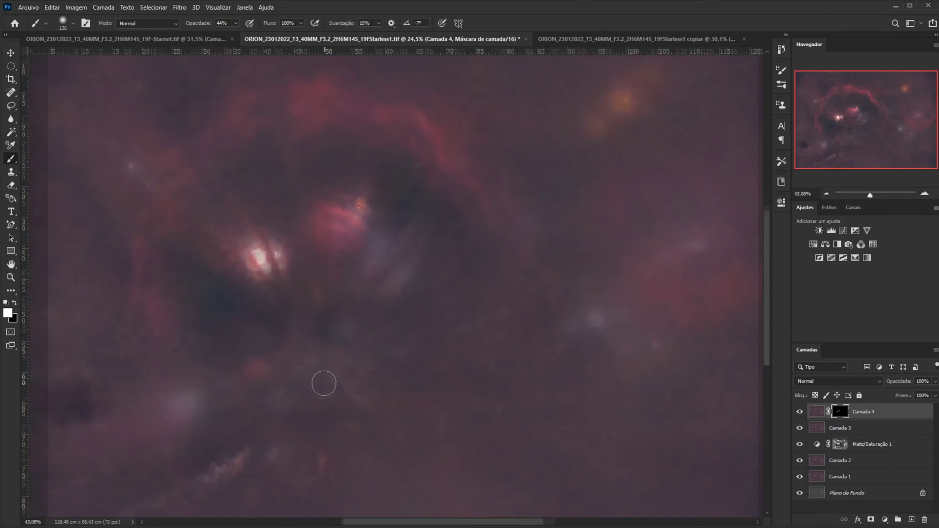
pyautogui.scroll(-3, 300, 434)
pyautogui.keyDown('alt'); pyautogui.rightClick(267, 435); pyautogui.keyUp('alt')
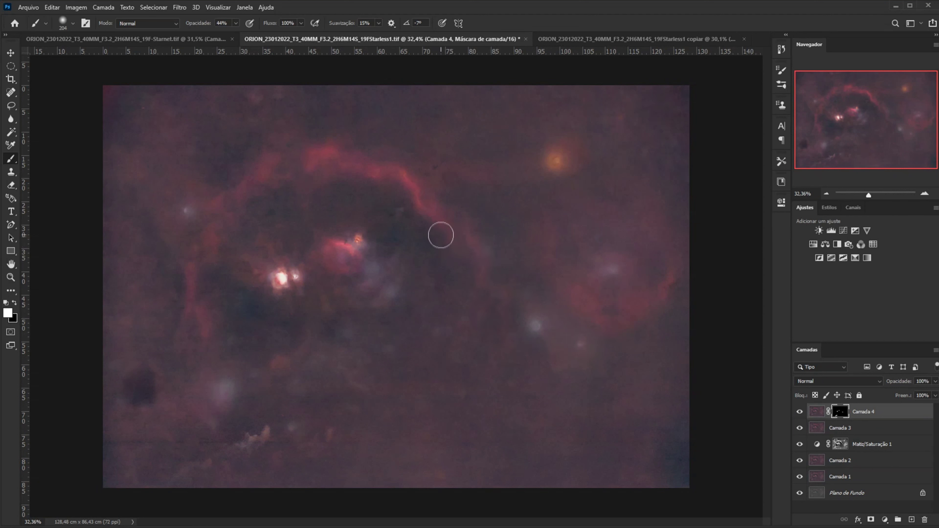
pyautogui.moveTo(353, 237)
pyautogui.mouseDown()
pyautogui.moveTo(350, 256)
pyautogui.moveTo(296, 272)
pyautogui.moveTo(297, 283)
pyautogui.mouseUp()
# Step: Stamp visible layers into Camada 5 and open it in Camera Raw's basic settings
pyautogui.hotkey('ctrl', 'shift', 'alt', 'e')
pyautogui.click(180, 7)
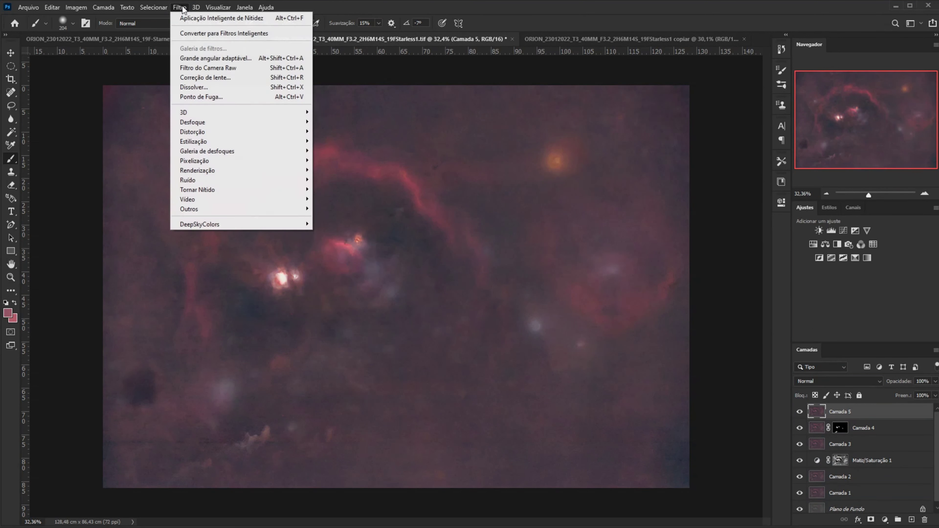
pyautogui.click(207, 67)
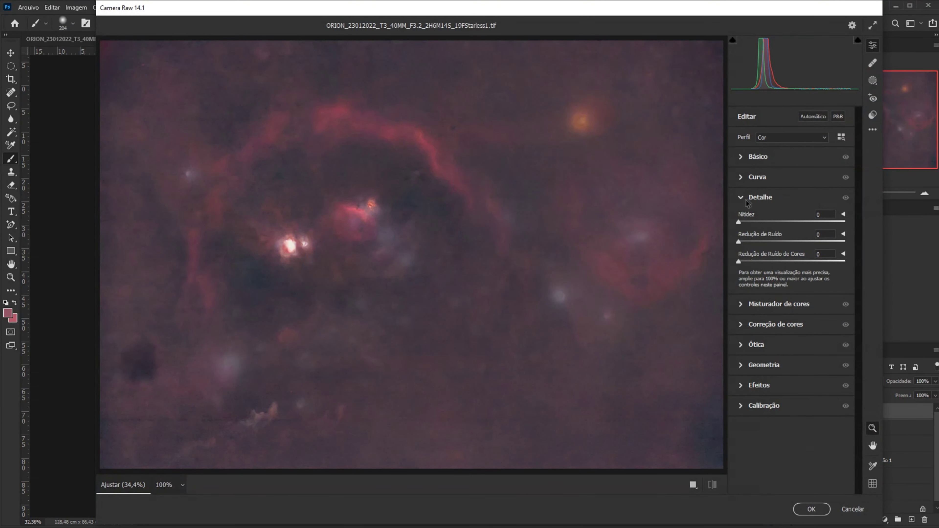
pyautogui.click(746, 200)
pyautogui.click(741, 157)
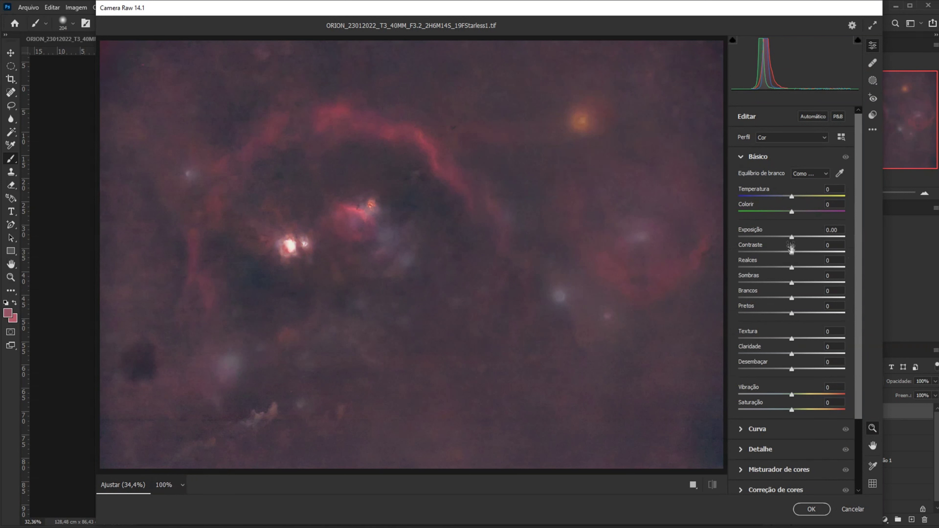
# Step: Set Contrast +41, Highlights -17, slightly darker Blacks, Dehaze +17 and Vibrance +3
pyautogui.moveTo(791, 252); pyautogui.dragTo(810, 253)
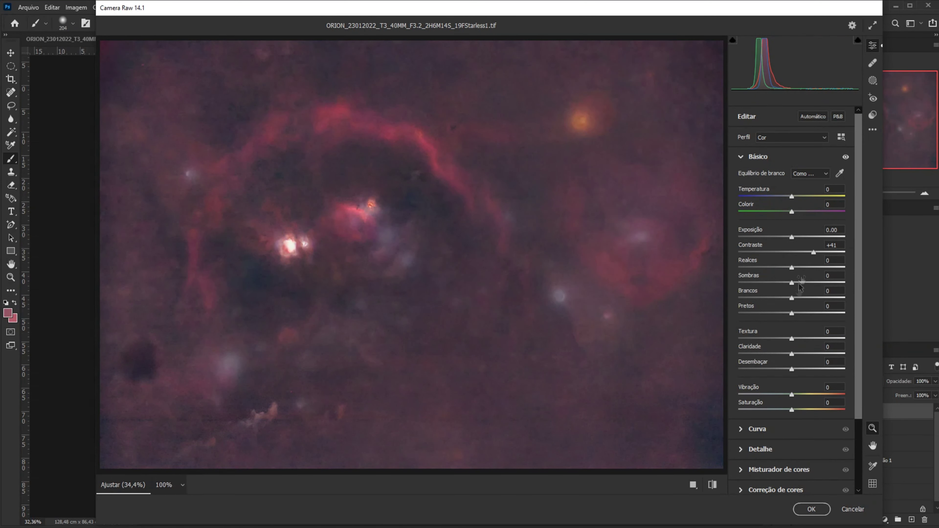
pyautogui.moveTo(792, 270)
pyautogui.mouseDown()
pyautogui.moveTo(762, 272)
pyautogui.moveTo(784, 277)
pyautogui.mouseUp()
pyautogui.moveTo(791, 314); pyautogui.dragTo(794, 319)
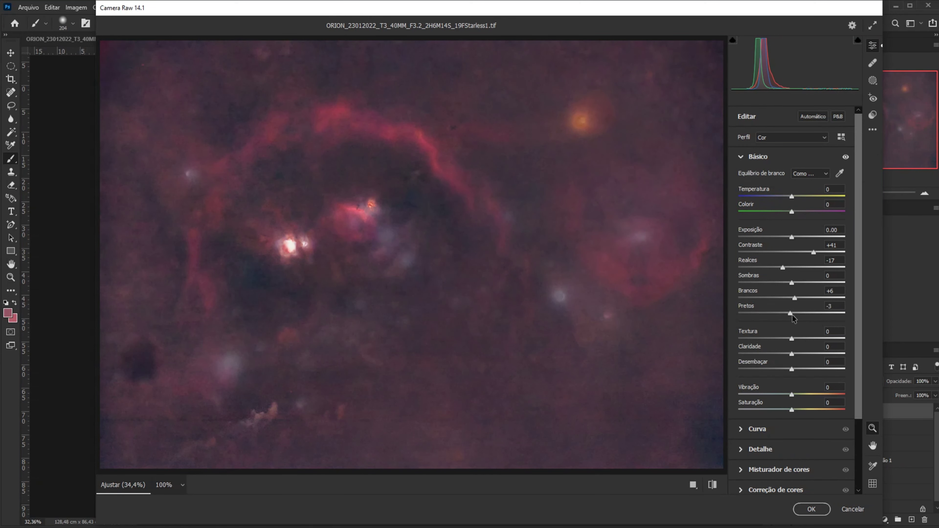
pyautogui.moveTo(791, 369)
pyautogui.mouseDown()
pyautogui.moveTo(801, 372)
pyautogui.moveTo(797, 340)
pyautogui.mouseUp()
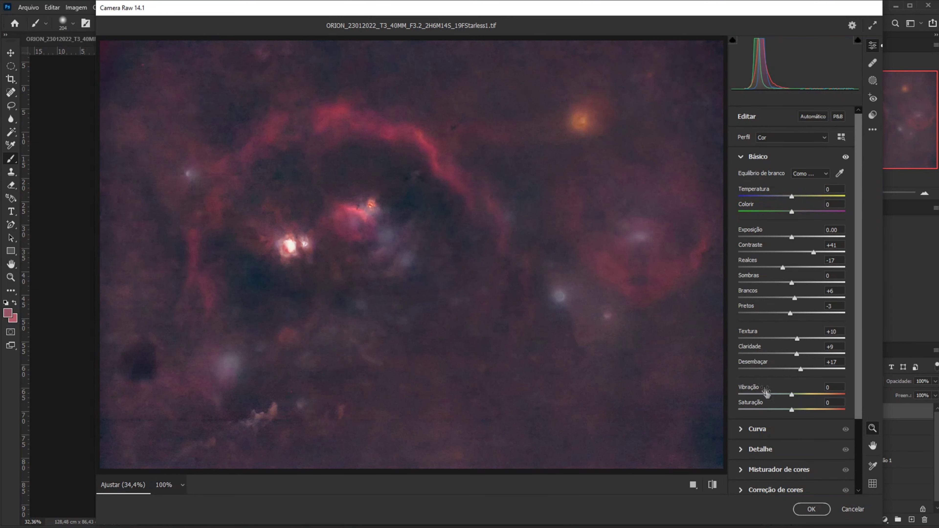
pyautogui.moveTo(791, 395); pyautogui.dragTo(794, 397)
pyautogui.scroll(-2, 557, 260)
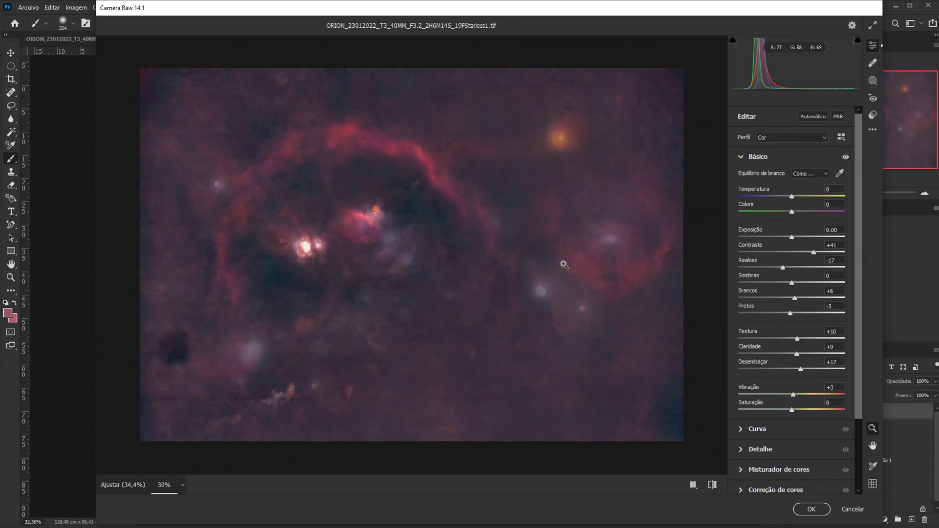
pyautogui.scroll(-2, 816, 293)
pyautogui.scroll(-2, 816, 293)
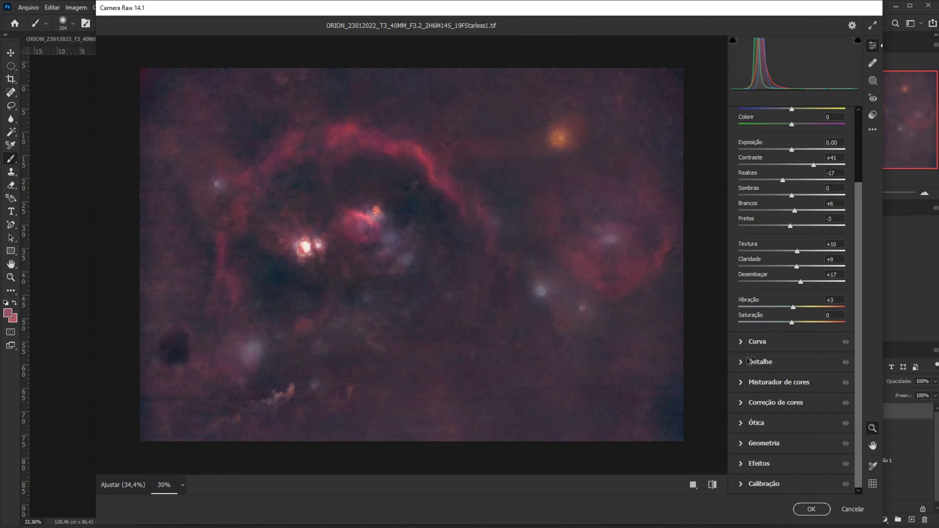
# Step: Set saturation reds +8, oranges -24, magentas +8, plus noise reduction 21 and colour noise 17
pyautogui.click(741, 387)
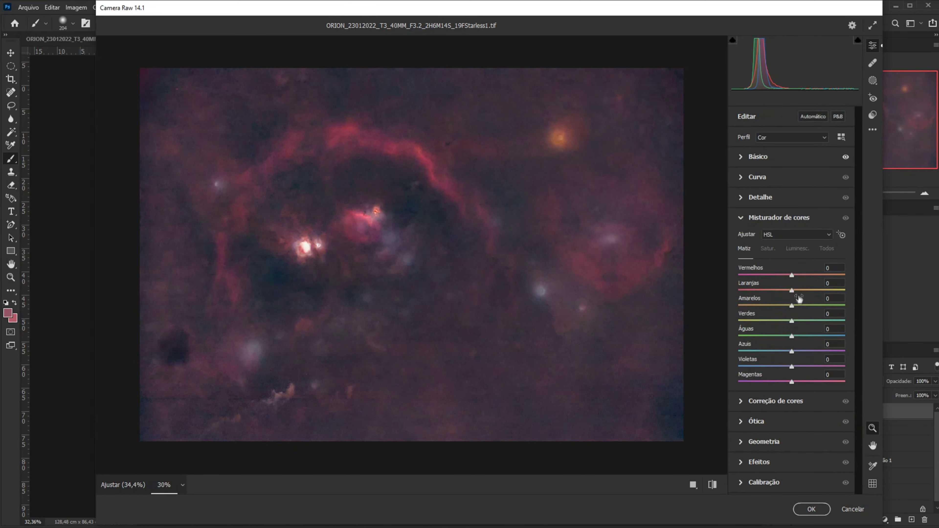
pyautogui.moveTo(792, 275)
pyautogui.mouseDown()
pyautogui.moveTo(814, 275)
pyautogui.moveTo(796, 275)
pyautogui.mouseUp()
pyautogui.click(775, 249)
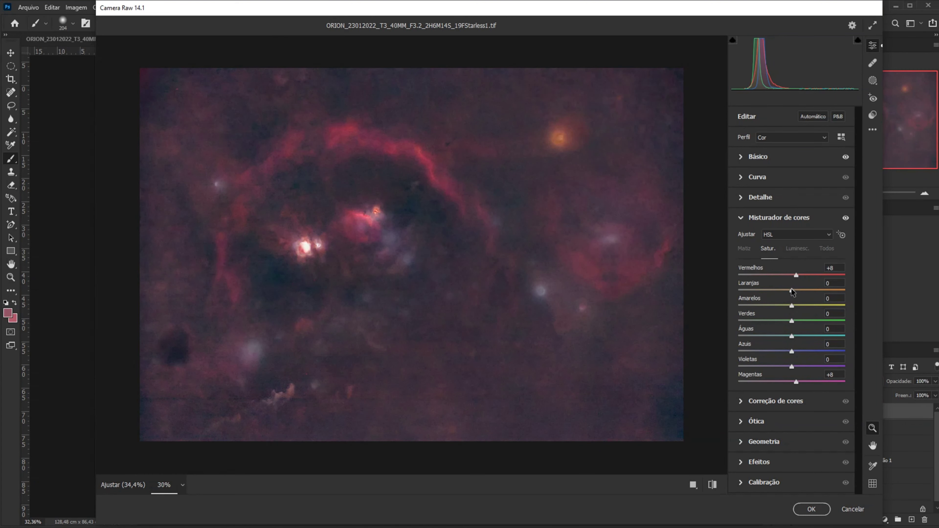
pyautogui.moveTo(791, 290)
pyautogui.mouseDown()
pyautogui.moveTo(801, 291)
pyautogui.moveTo(779, 297)
pyautogui.mouseUp()
pyautogui.click(743, 198)
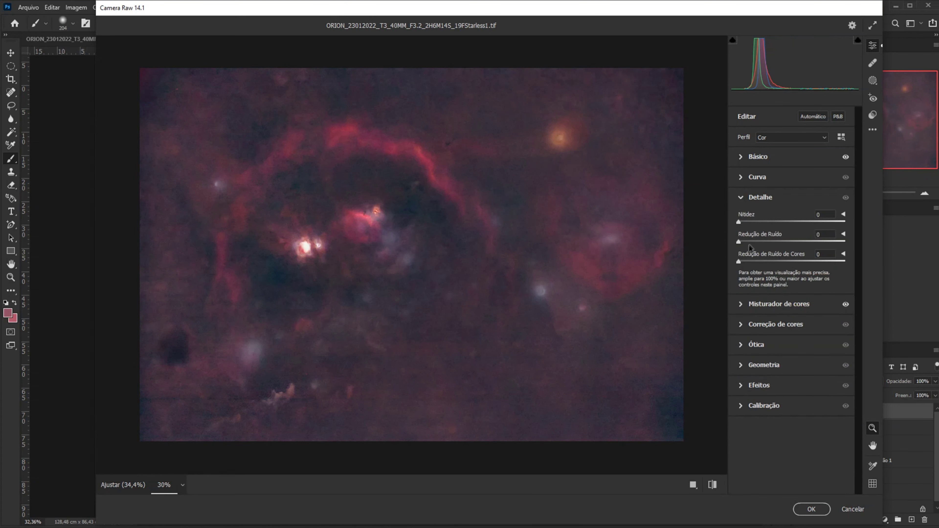
pyautogui.click(760, 241)
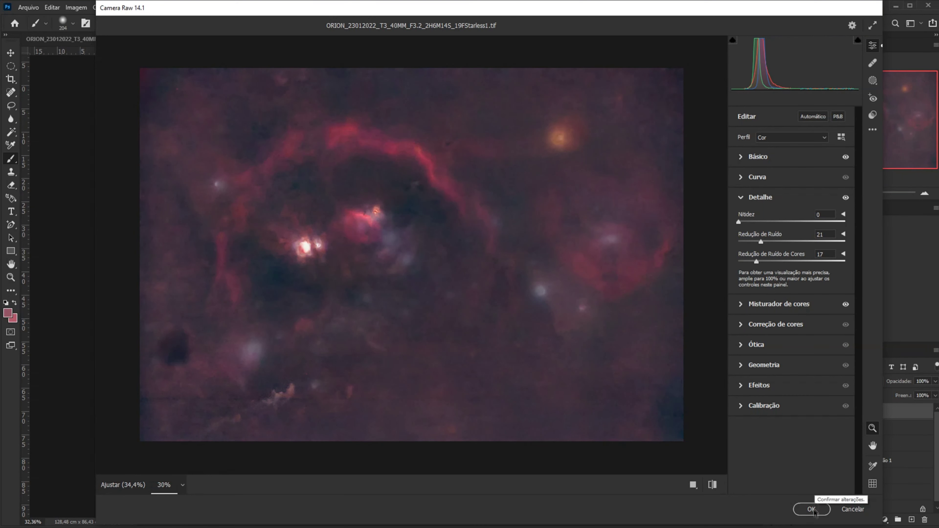
# Step: Lower Shadows to -7, raise Clarity to +33, settle Texture at +9, add dehaze and apply
pyautogui.click(741, 158)
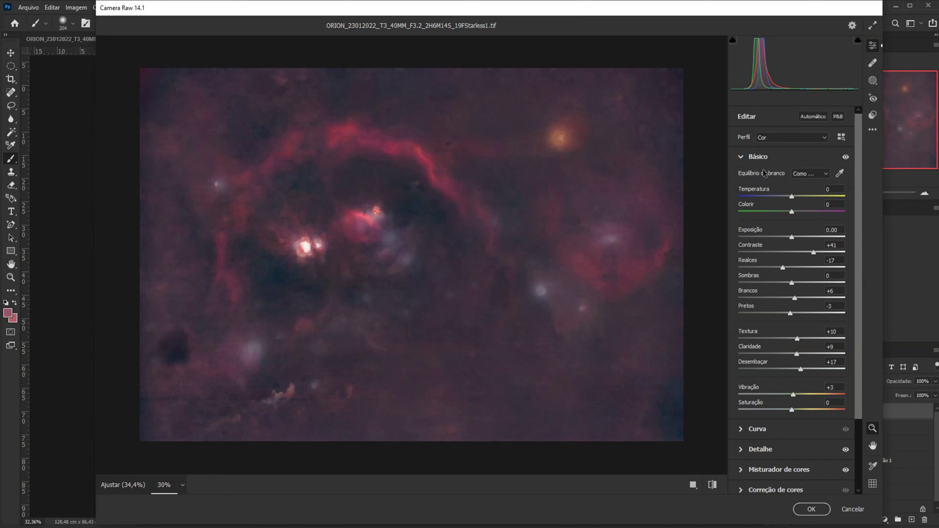
pyautogui.moveTo(792, 283); pyautogui.dragTo(788, 287)
pyautogui.moveTo(797, 357); pyautogui.dragTo(817, 355)
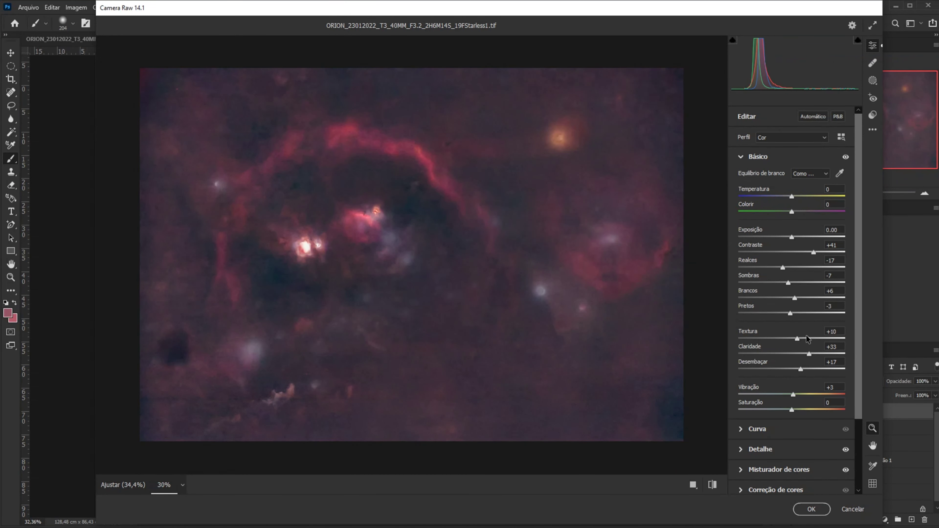
pyautogui.moveTo(799, 342); pyautogui.dragTo(801, 347)
pyautogui.moveTo(802, 372); pyautogui.dragTo(803, 372)
pyautogui.click(815, 511)
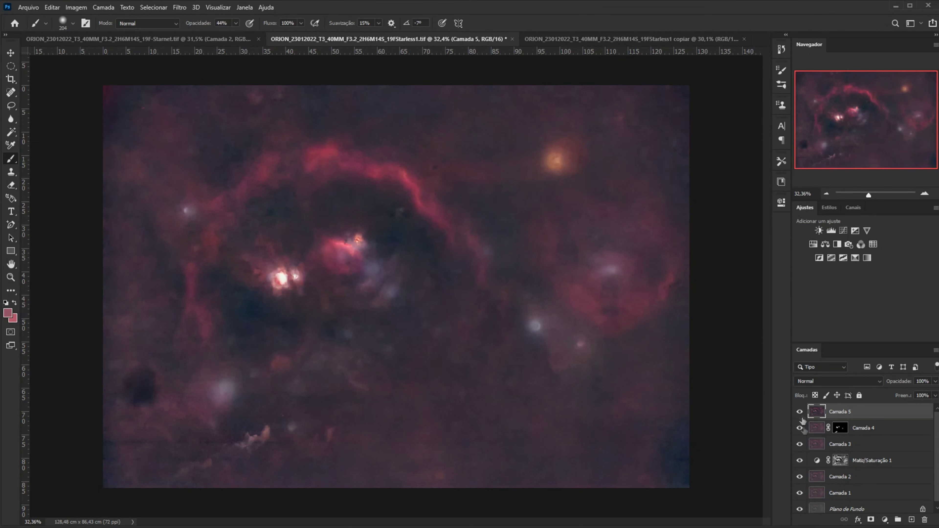
# Step: Compare the result with Camada 5 hidden and shown, then return to the Starnet star-layer document
pyautogui.click(799, 412)
pyautogui.click(800, 412)
pyautogui.click(211, 39)
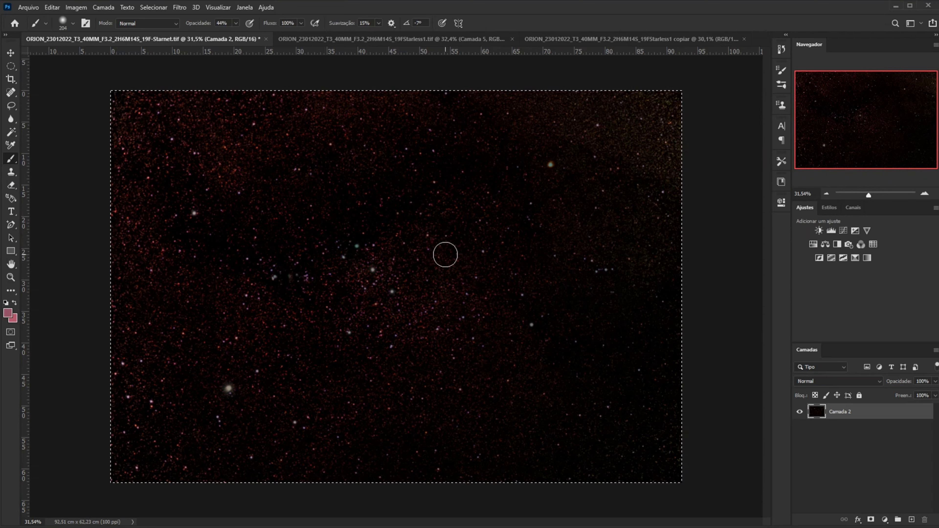
# Step: Duplicate the selected starfield onto a new layer, Camada 3, above Camada 2
pyautogui.hotkey('ctrl', 'j')
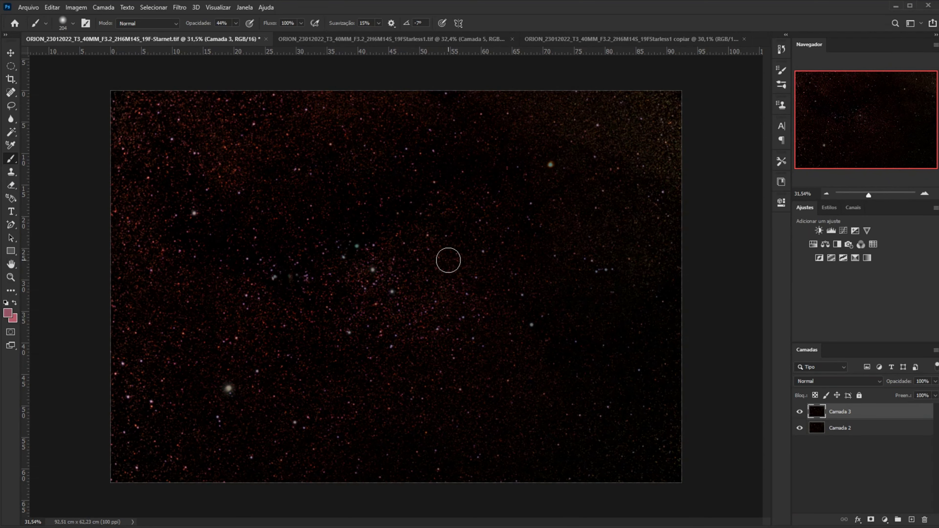
pyautogui.scroll(5, 379, 252)
pyautogui.scroll(-5, 358, 249)
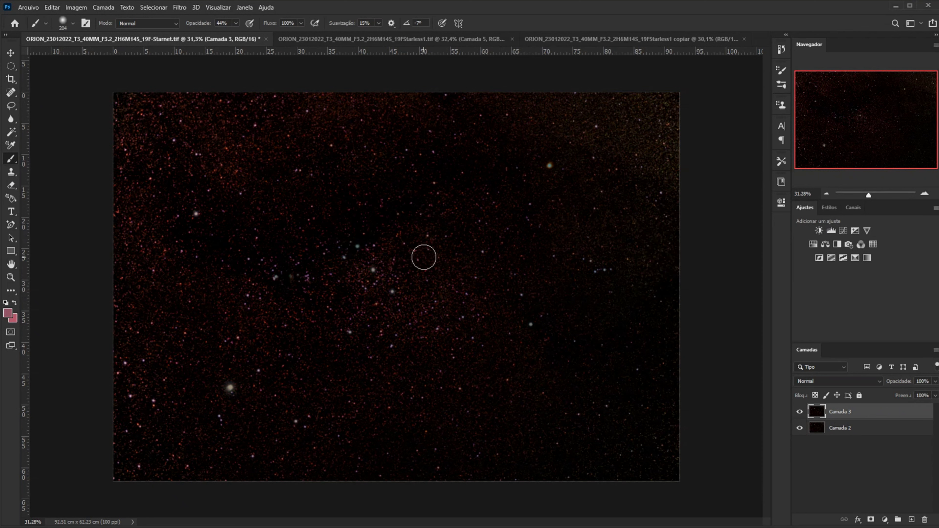
# Step: Select Camada 3's stars as a Highlights colour range with fuzziness 75 and range 44
pyautogui.click(179, 8)
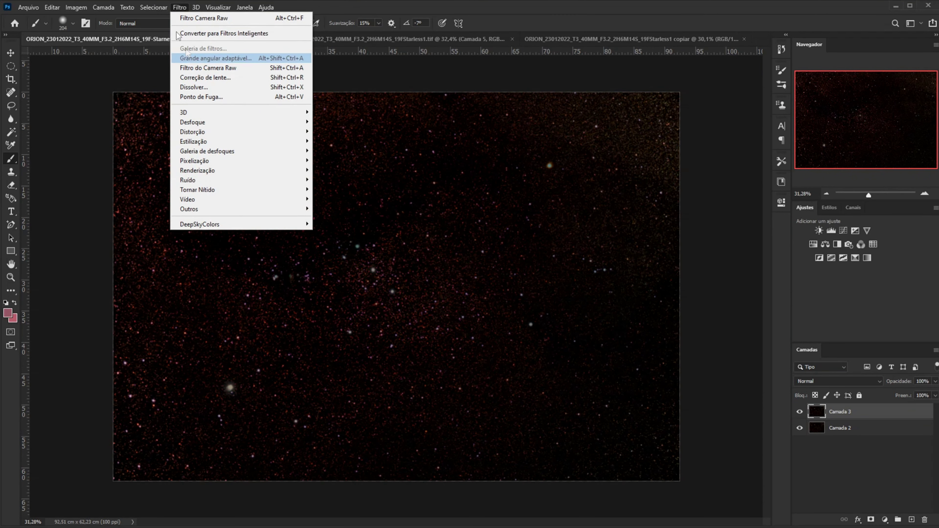
pyautogui.click(164, 106)
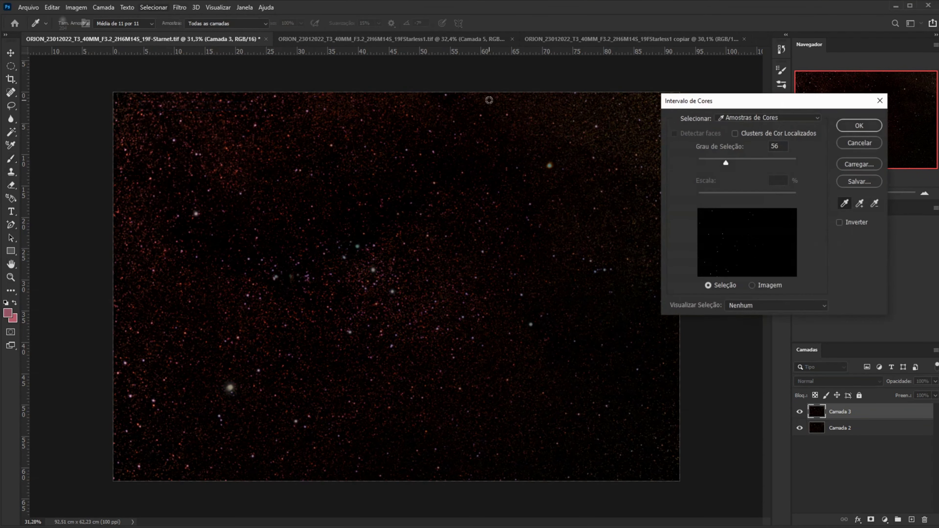
pyautogui.click(777, 118)
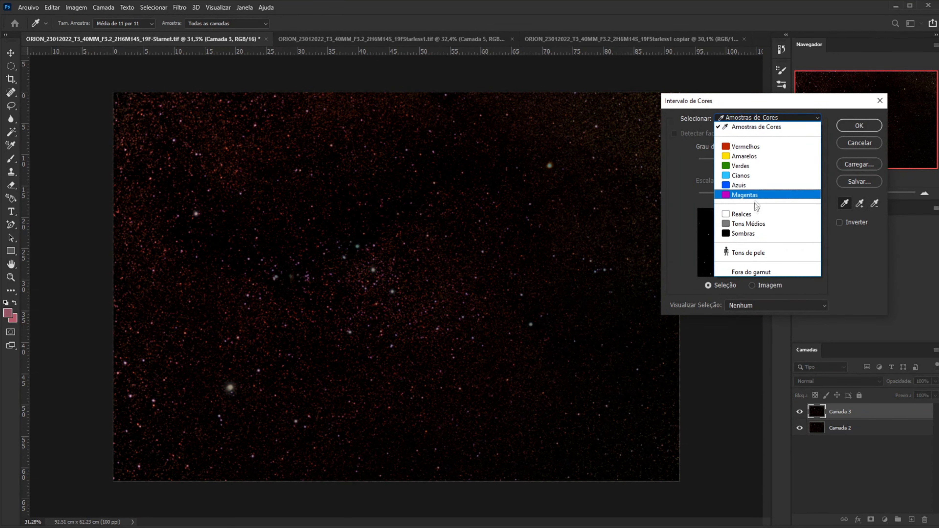
pyautogui.click(751, 213)
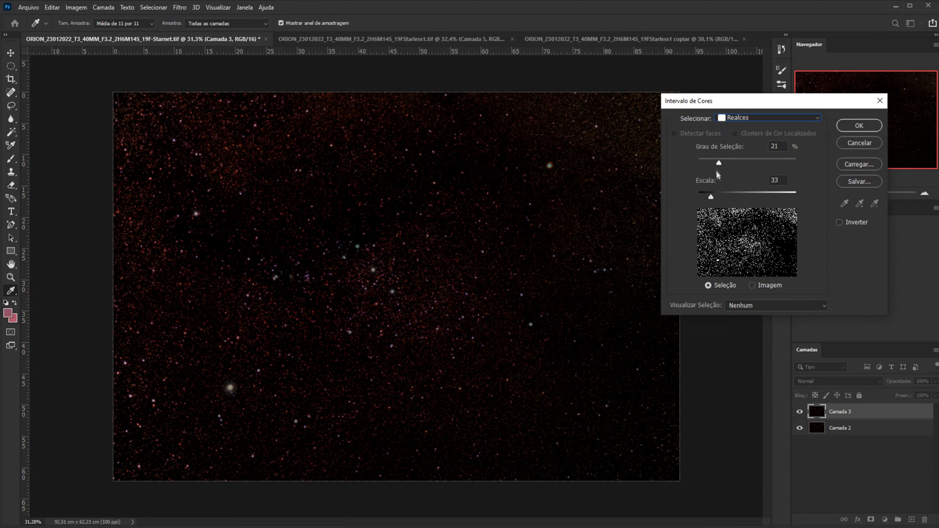
pyautogui.moveTo(718, 164); pyautogui.dragTo(772, 164)
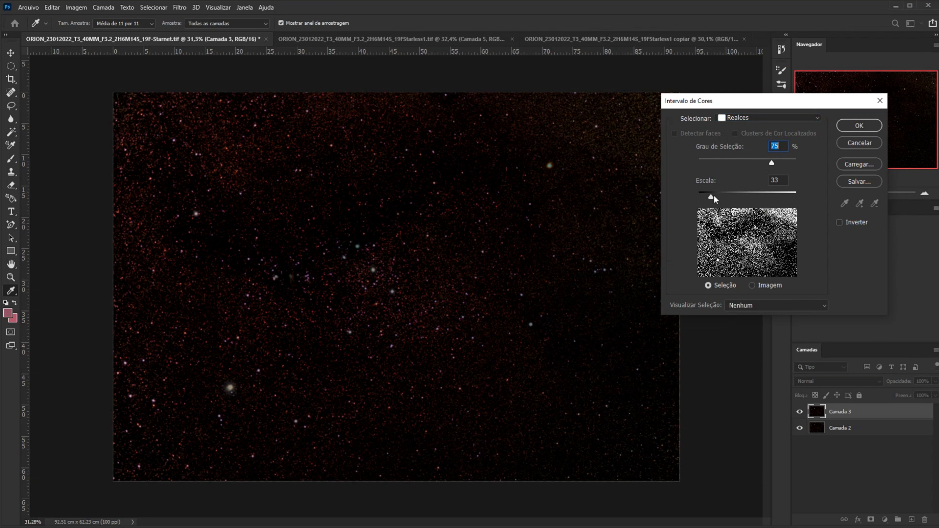
pyautogui.moveTo(712, 197); pyautogui.dragTo(716, 194)
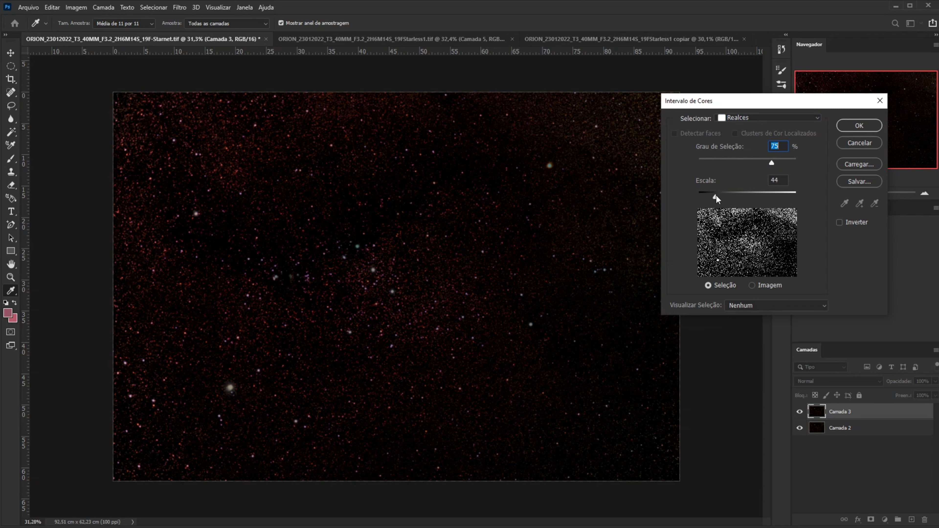
pyautogui.click(852, 128)
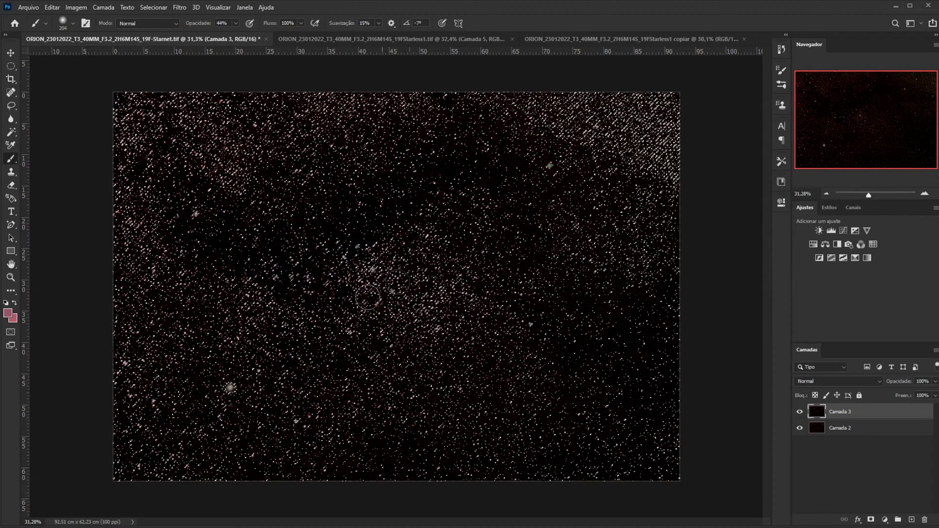
# Step: Expand the star selection by 2 pixels
pyautogui.press('b')
pyautogui.scroll(1, 342, 324)
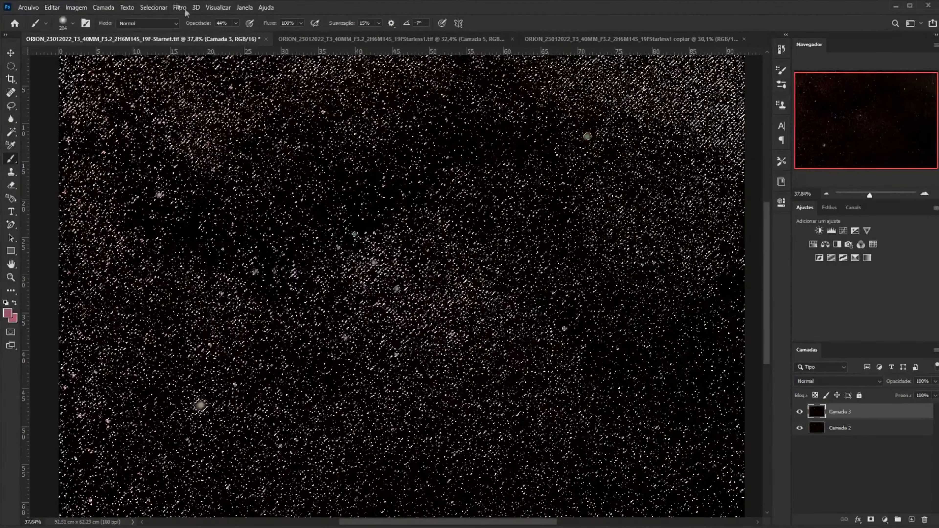
pyautogui.scroll(5, 272, 365)
pyautogui.scroll(2, 239, 375)
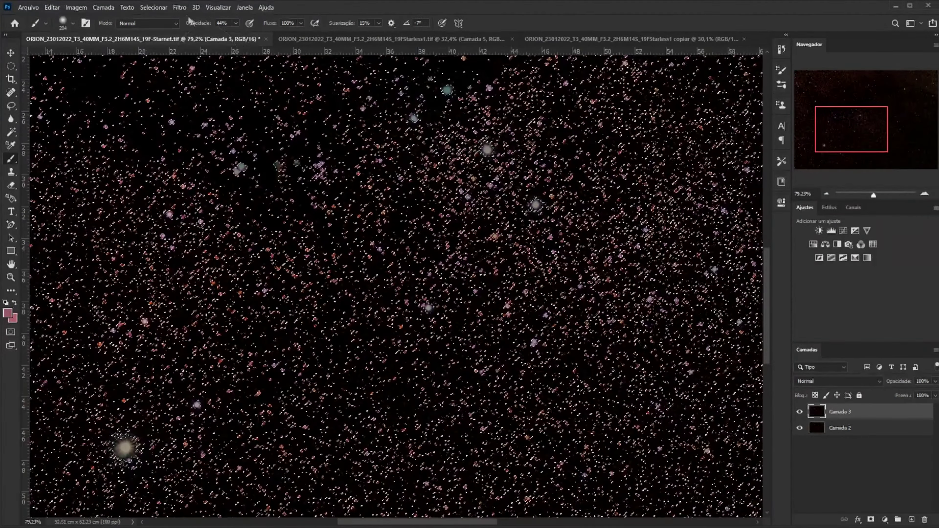
pyautogui.click(179, 7)
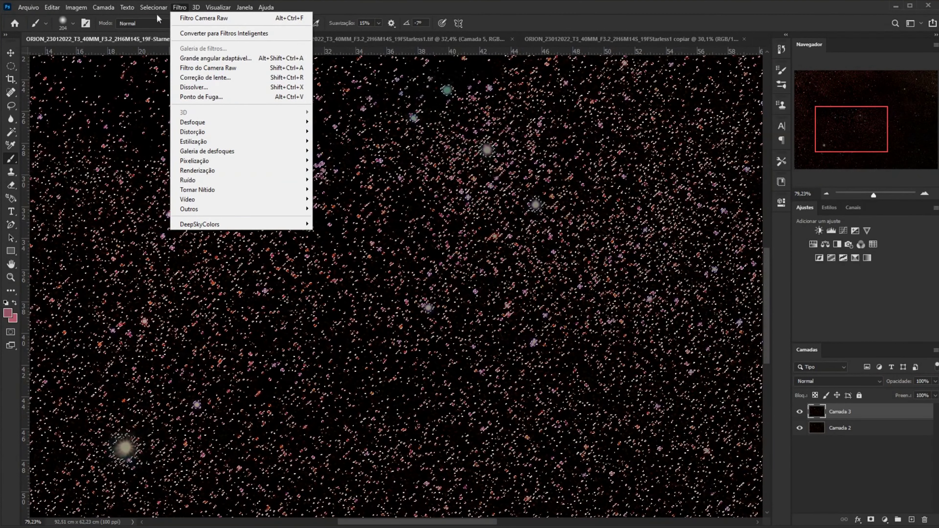
pyautogui.moveTo(192, 151)
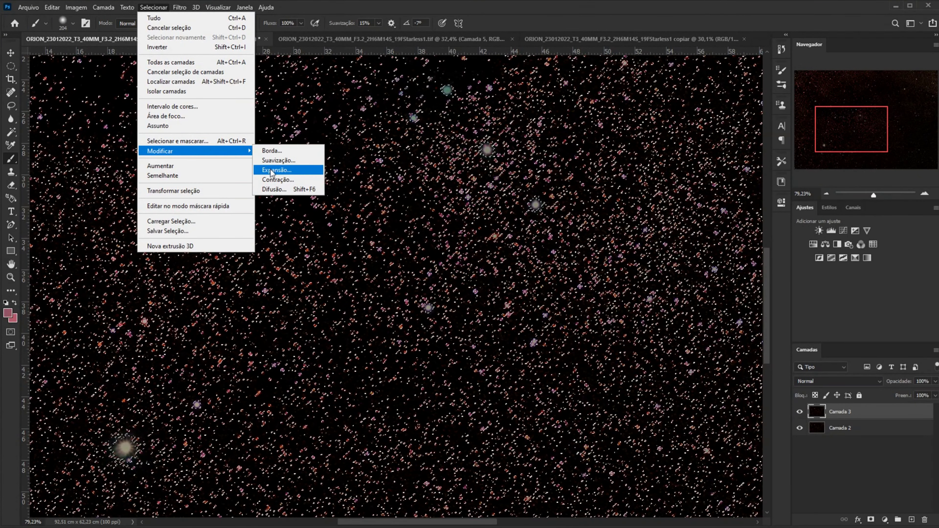
pyautogui.click(271, 170)
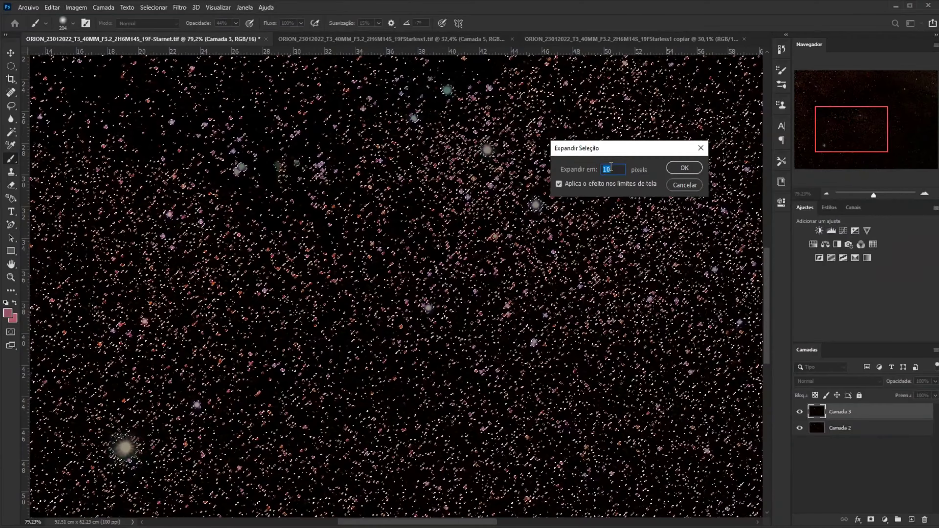
pyautogui.write('2')
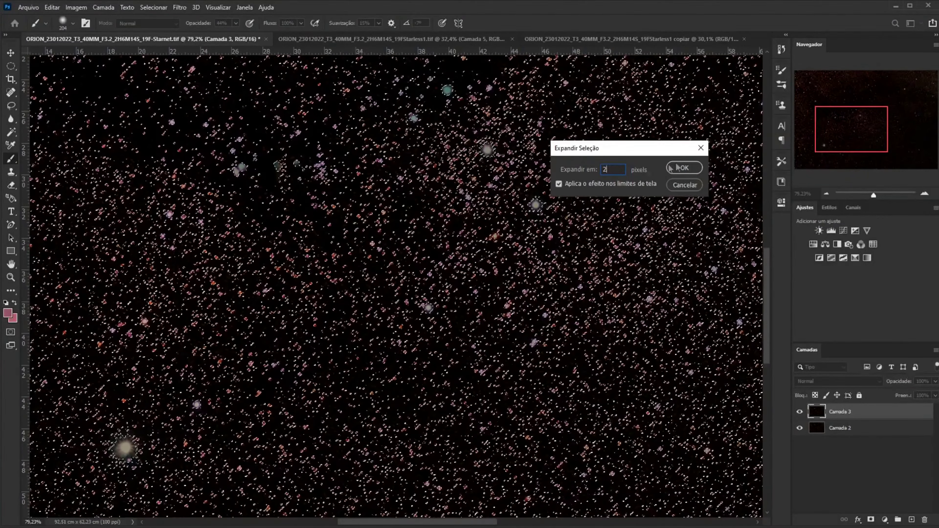
pyautogui.click(683, 168)
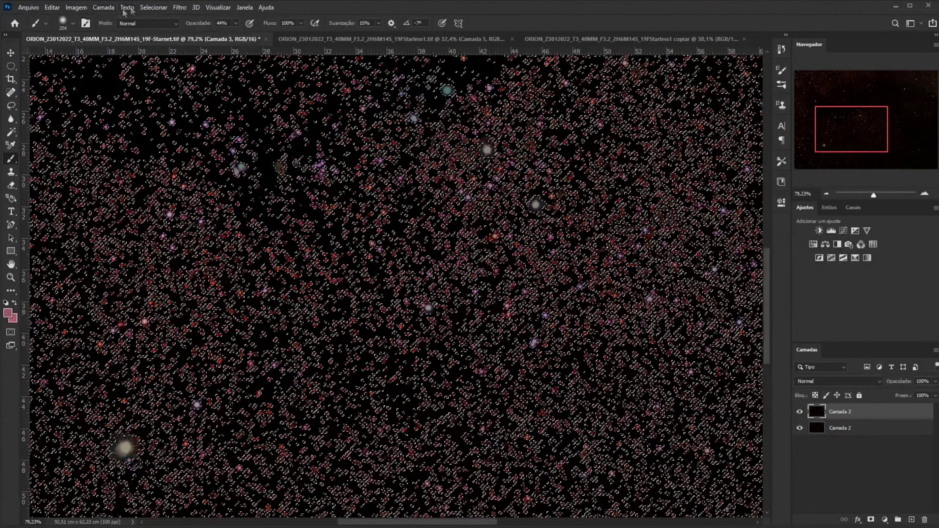
# Step: Feather the star selection by 1 pixel and hide the selection edges
pyautogui.click(152, 8)
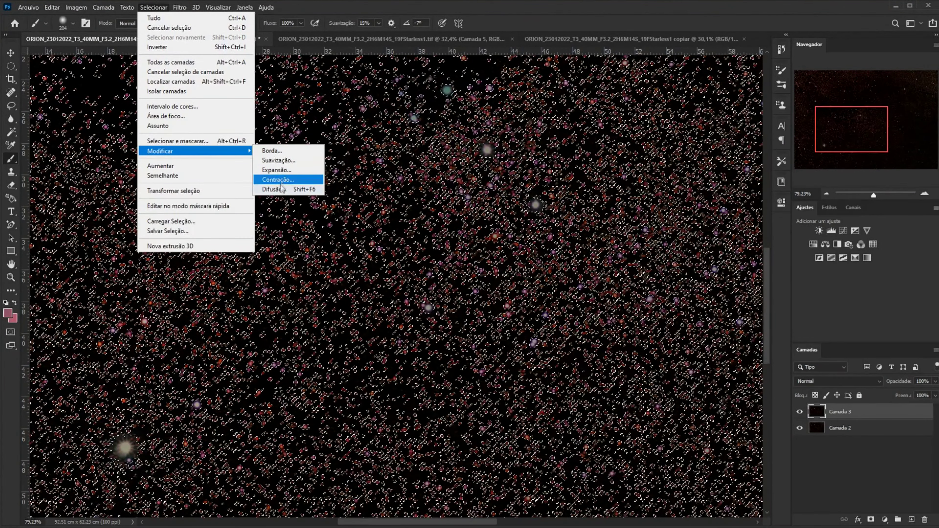
pyautogui.click(282, 189)
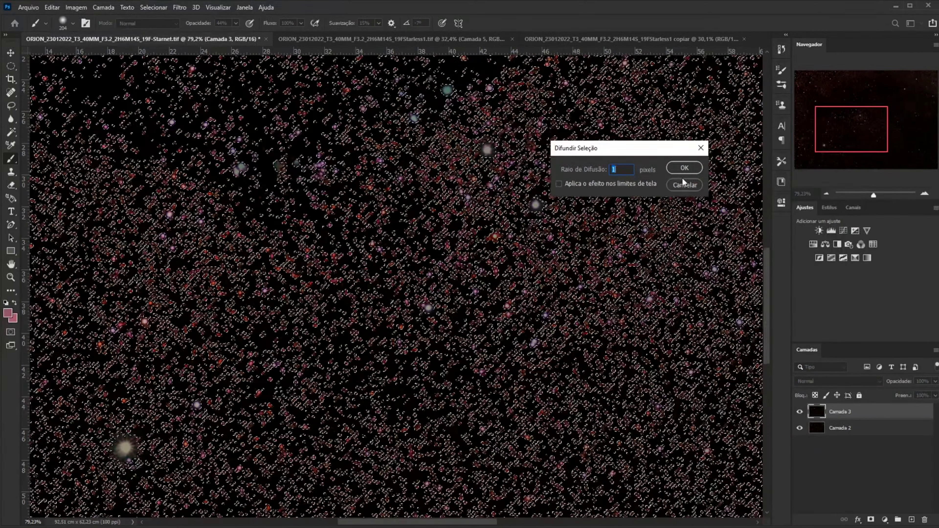
pyautogui.click(684, 168)
pyautogui.scroll(-1, 488, 286)
pyautogui.scroll(-3, 488, 286)
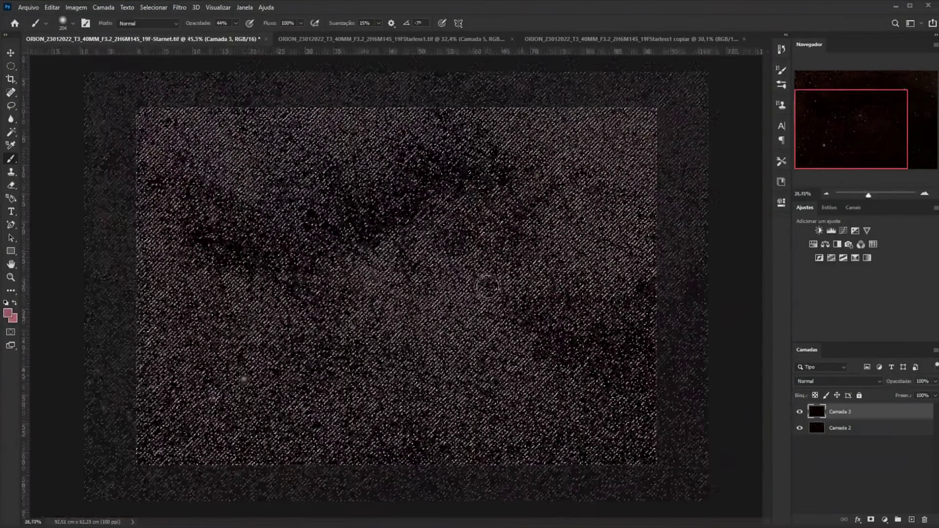
pyautogui.scroll(1, 488, 286)
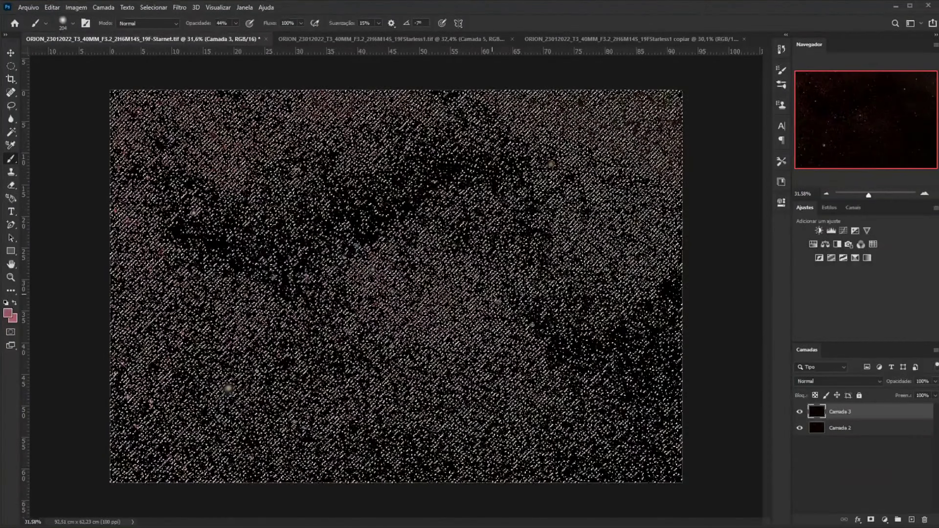
pyautogui.hotkey('ctrl', 'h')
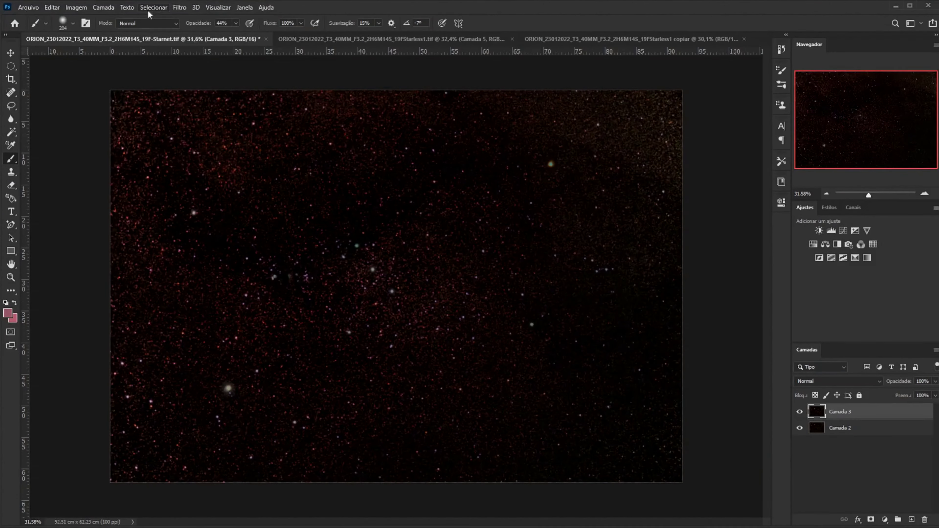
# Step: Shrink the selected stars with a 0.5-pixel Minimum filter preserving roundness
pyautogui.click(180, 7)
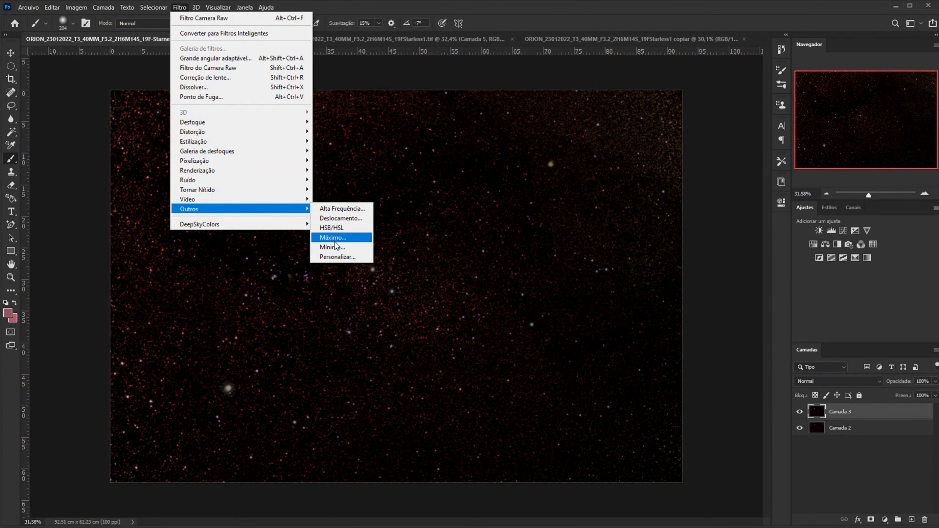
pyautogui.click(333, 247)
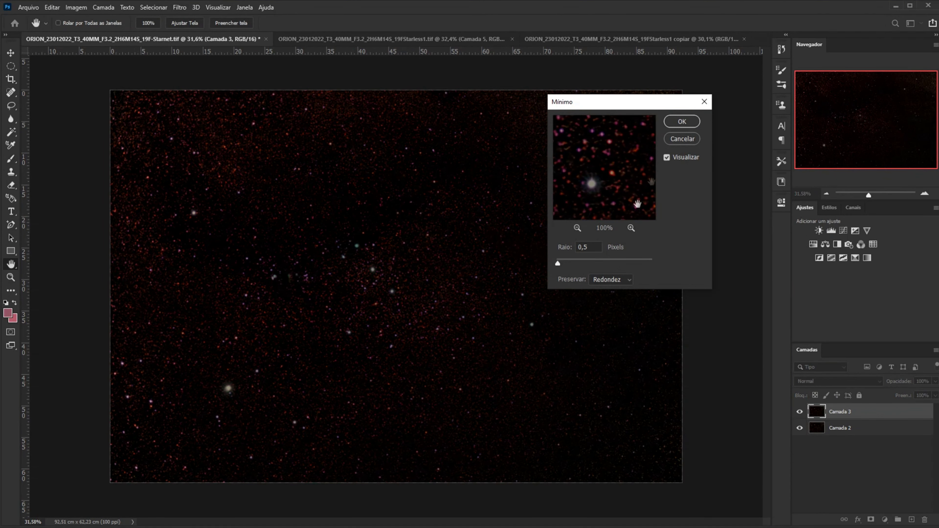
pyautogui.click(681, 121)
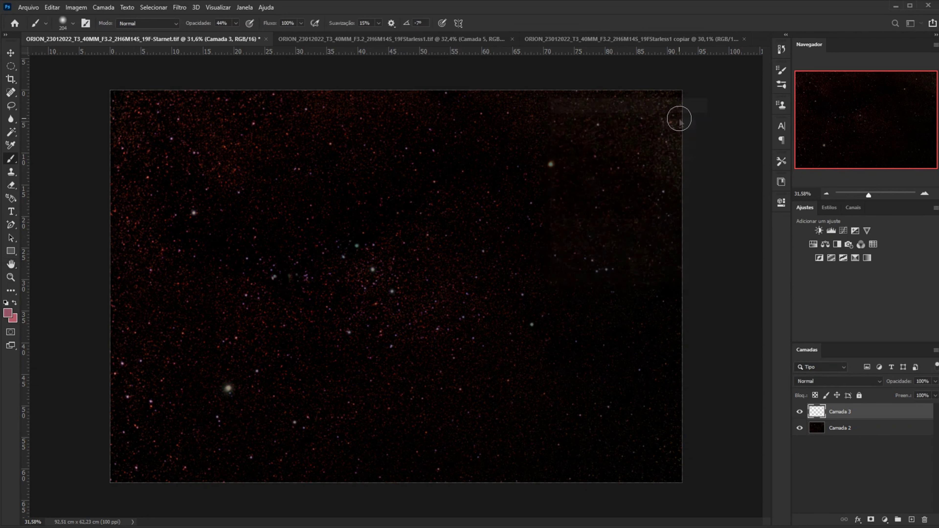
pyautogui.click(155, 8)
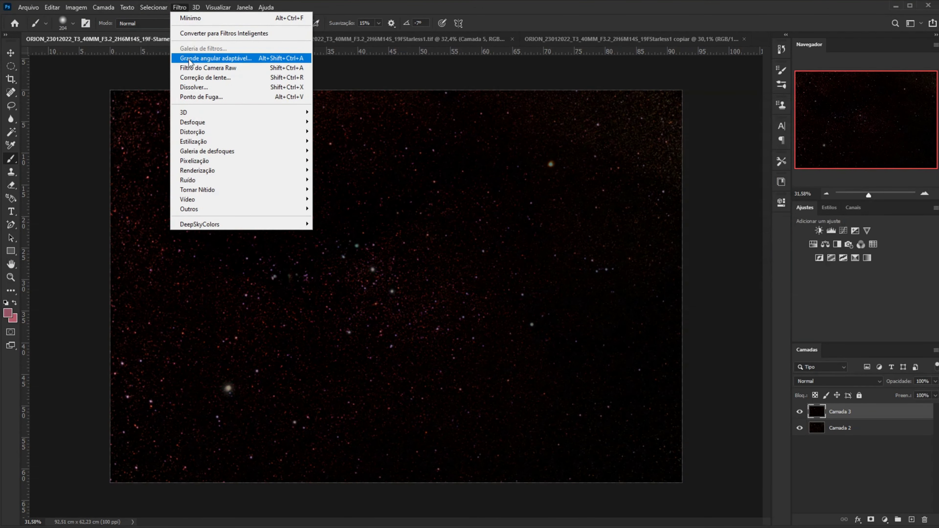
# Step: In Camera Raw, raise saturation to +8, set noise reduction to 22 and cool the temperature
pyautogui.click(194, 68)
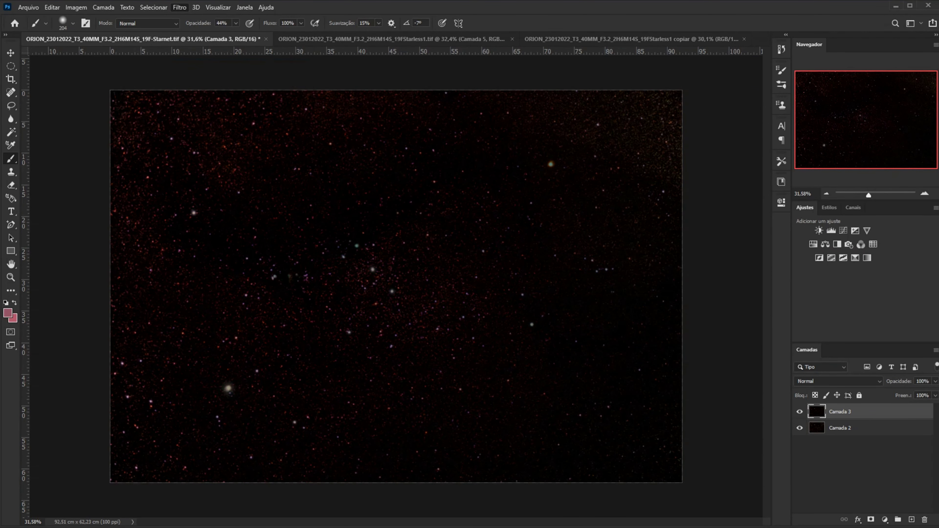
pyautogui.moveTo(791, 401); pyautogui.dragTo(799, 394)
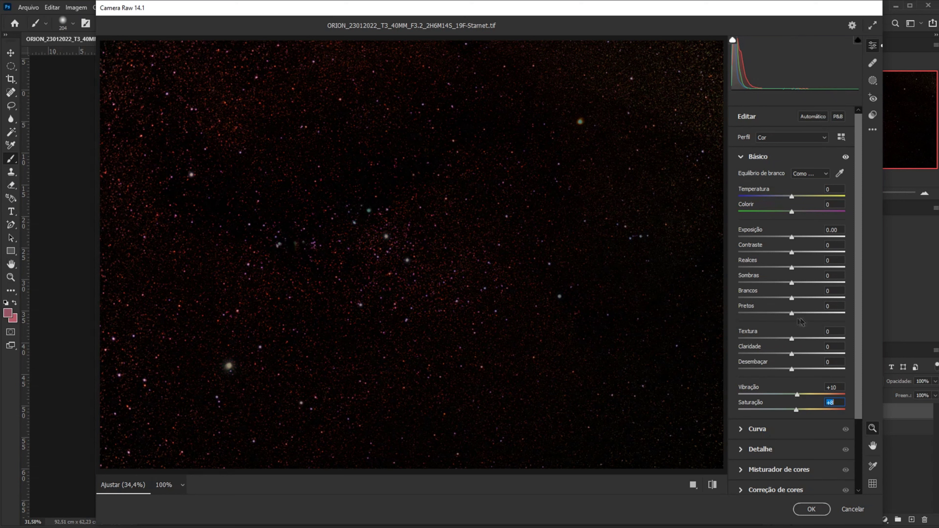
pyautogui.scroll(-2, 788, 324)
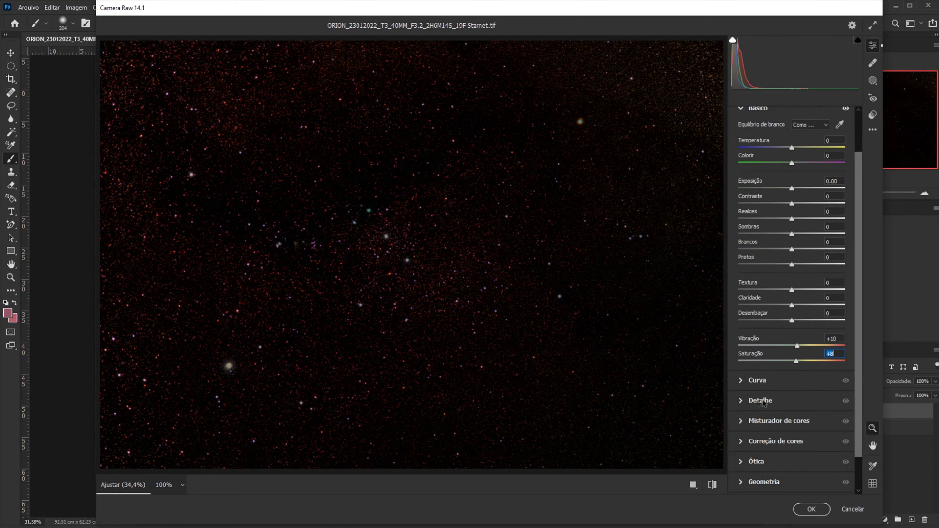
pyautogui.click(742, 402)
pyautogui.click(763, 242)
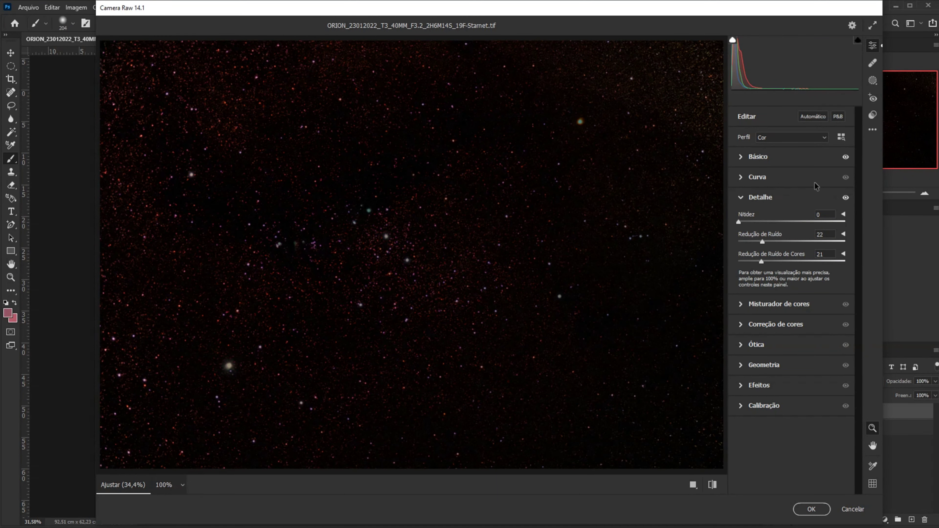
pyautogui.click(742, 157)
pyautogui.moveTo(792, 196); pyautogui.dragTo(788, 200)
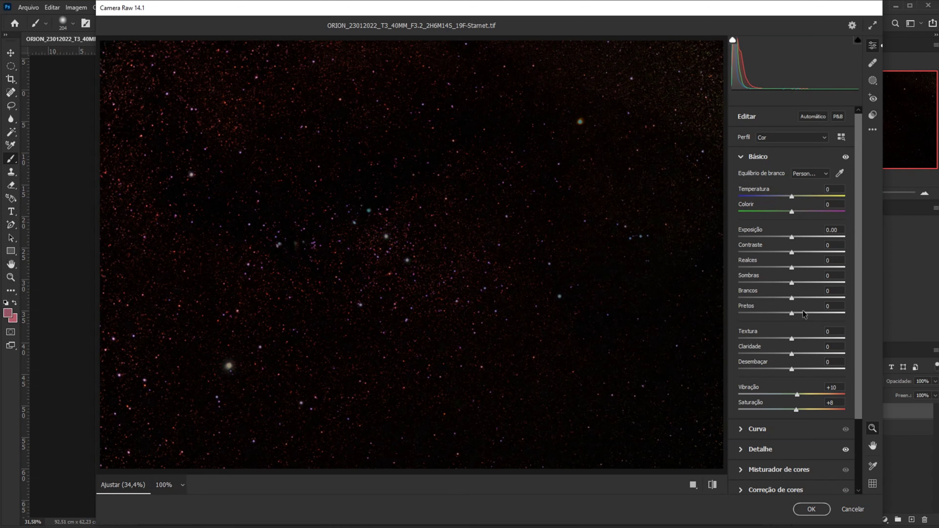
# Step: Lower HSL saturation to Reds -45, Oranges -27, Magentas -46 and apply Camera Raw
pyautogui.scroll(-3, 805, 321)
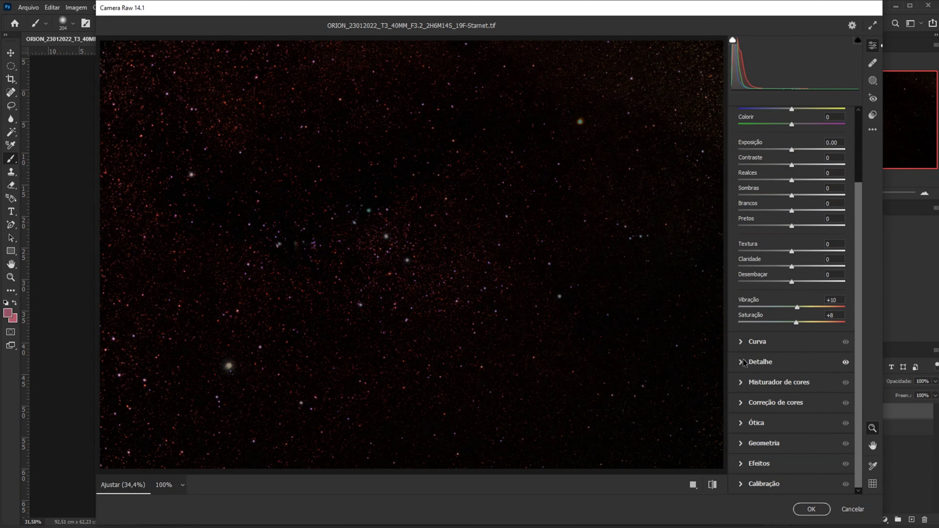
pyautogui.click(741, 383)
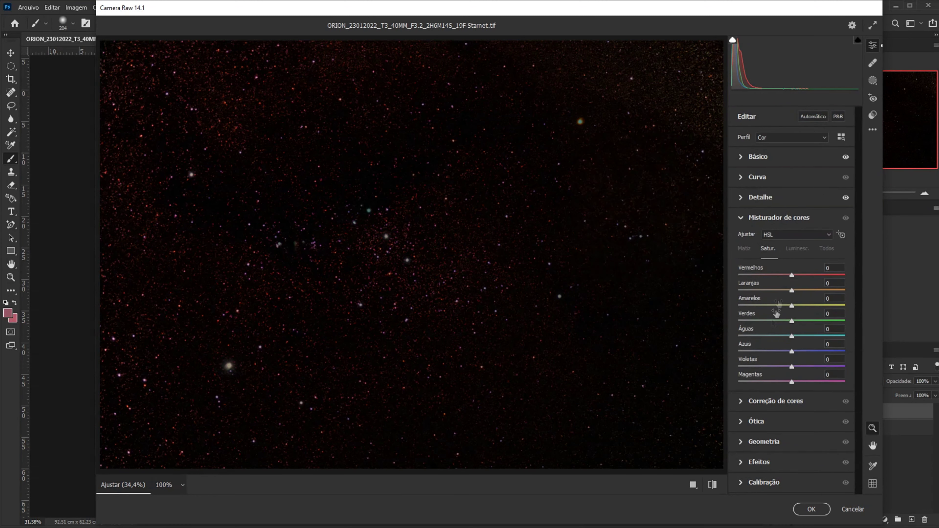
pyautogui.moveTo(792, 276)
pyautogui.mouseDown()
pyautogui.moveTo(769, 276)
pyautogui.moveTo(777, 291)
pyautogui.mouseUp()
pyautogui.moveTo(792, 382); pyautogui.dragTo(766, 385)
pyautogui.click(811, 509)
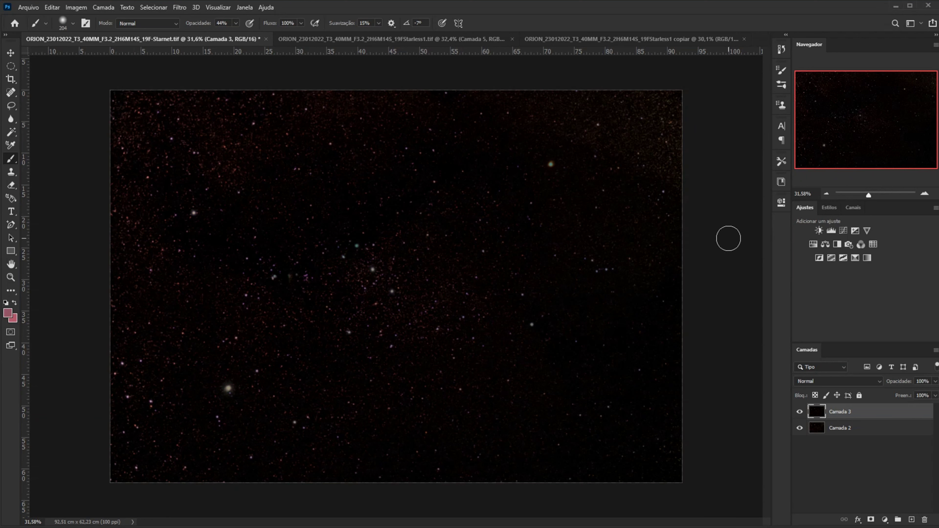
# Step: Paste the whole star field into Starless1 as Camada 6 in Divide blend mode
pyautogui.hotkey('ctrl', 'a')
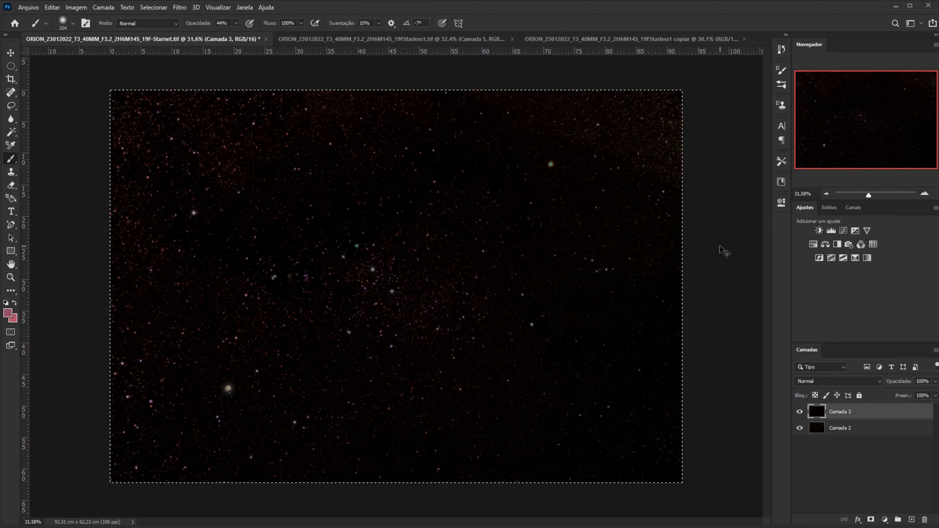
pyautogui.click(294, 39)
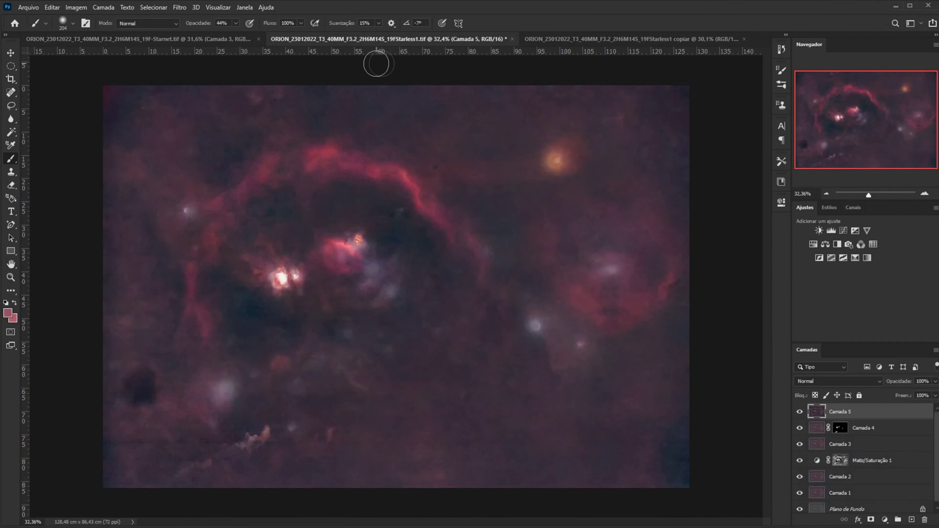
pyautogui.hotkey('ctrl', 'v')
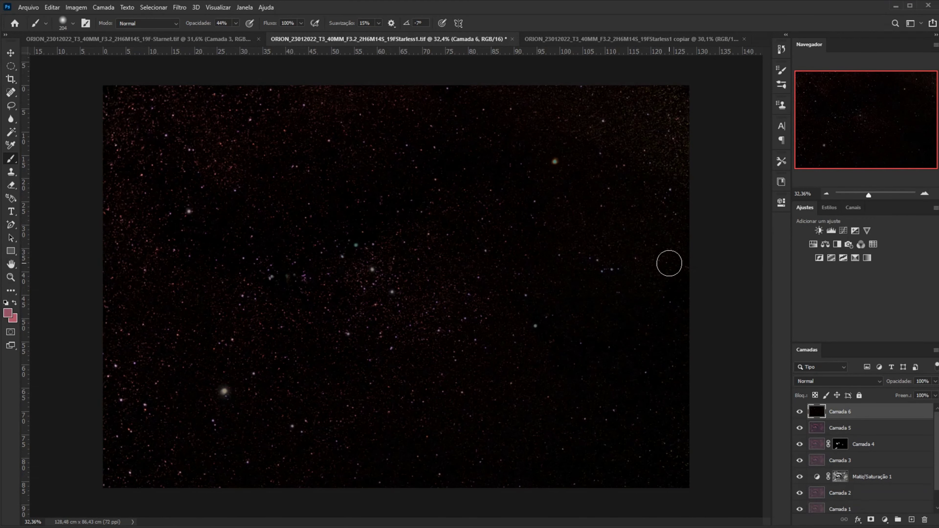
pyautogui.click(823, 382)
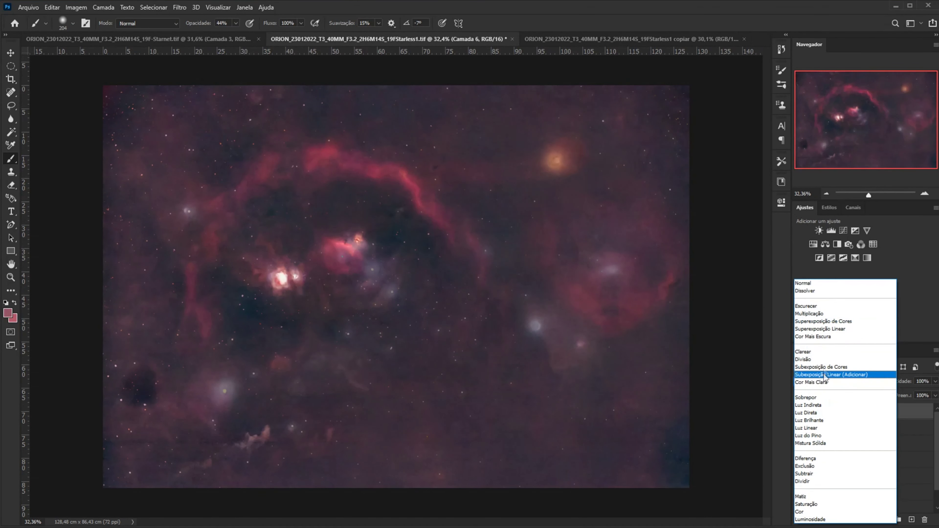
pyautogui.click(823, 358)
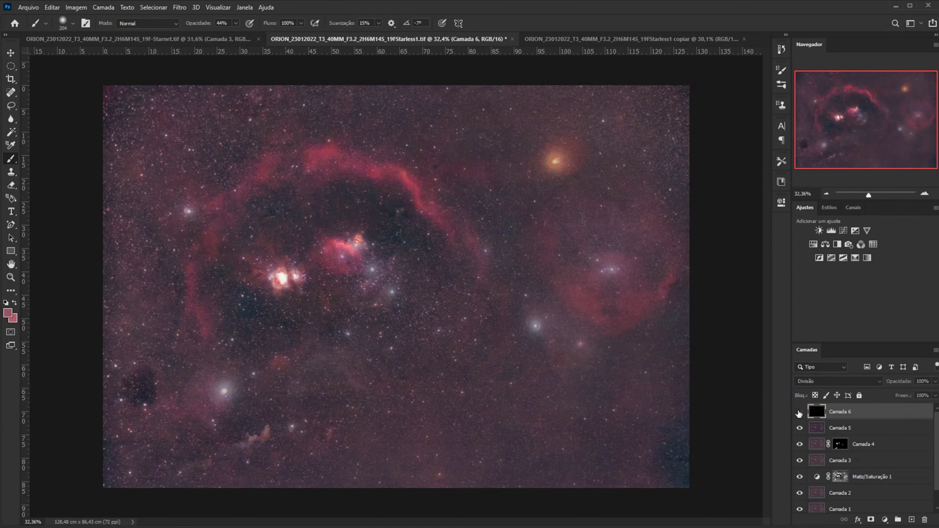
# Step: Compare the nebula with and without stars, then stamp visible layers into Camada 7
pyautogui.click(799, 413)
pyautogui.click(799, 413)
pyautogui.click(799, 413)
pyautogui.click(799, 412)
pyautogui.hotkey('ctrl', 'shift', 'alt', 'e')
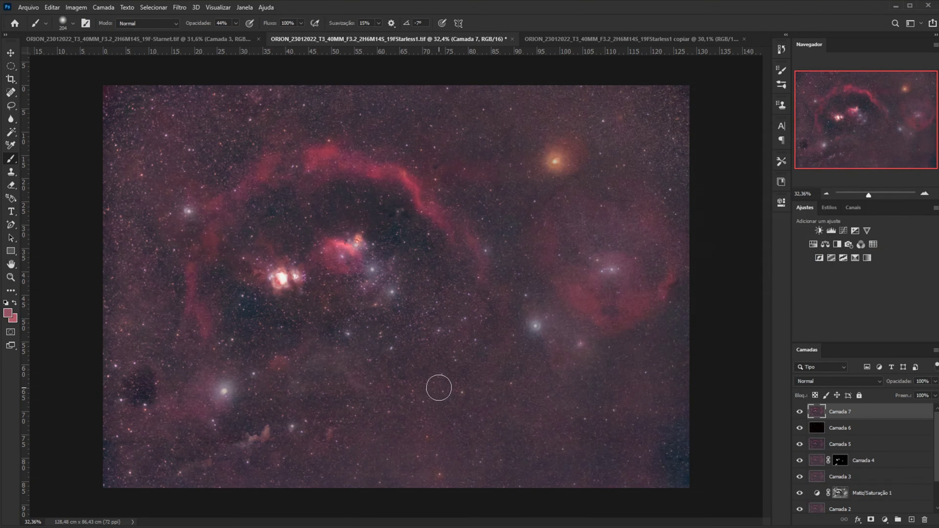
# Step: In Camera Raw on Camada 7, raise contrast to +35, clarity +17 and dehaze +11
pyautogui.click(180, 7)
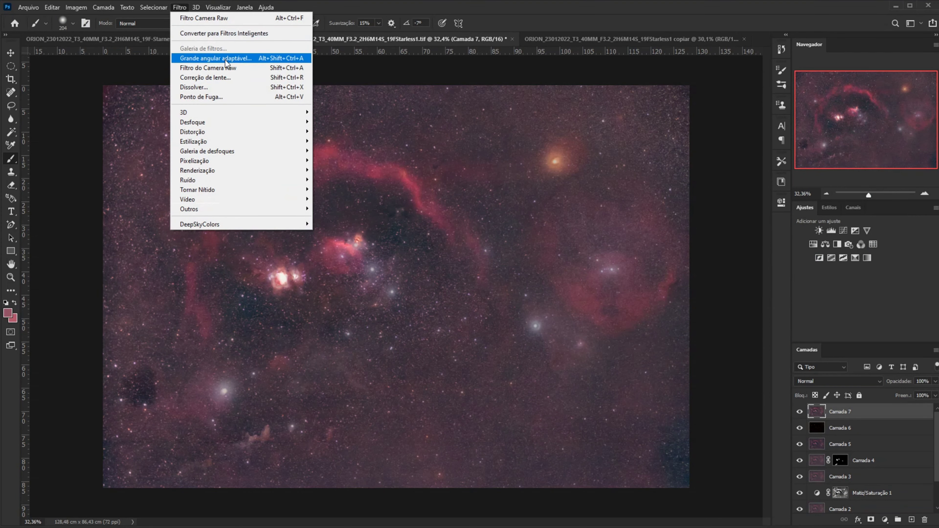
pyautogui.click(209, 68)
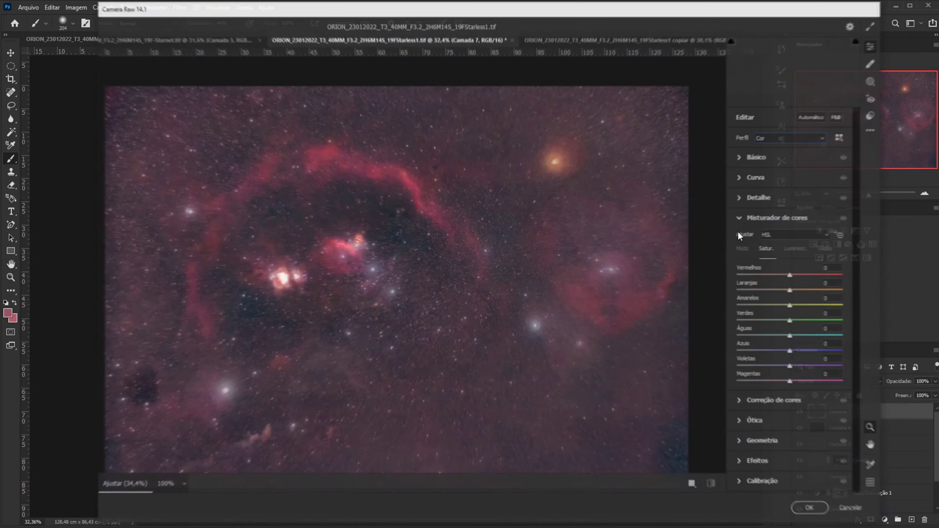
pyautogui.click(742, 160)
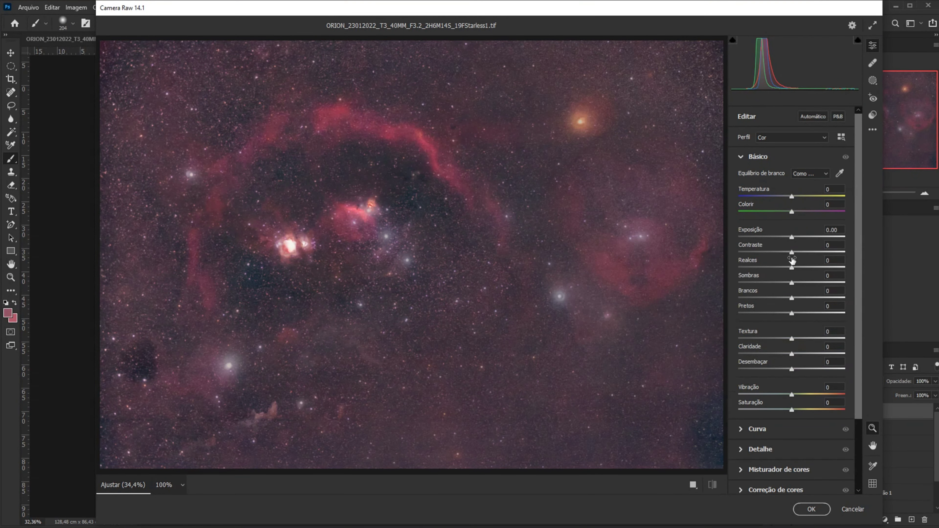
pyautogui.moveTo(791, 255); pyautogui.dragTo(810, 254)
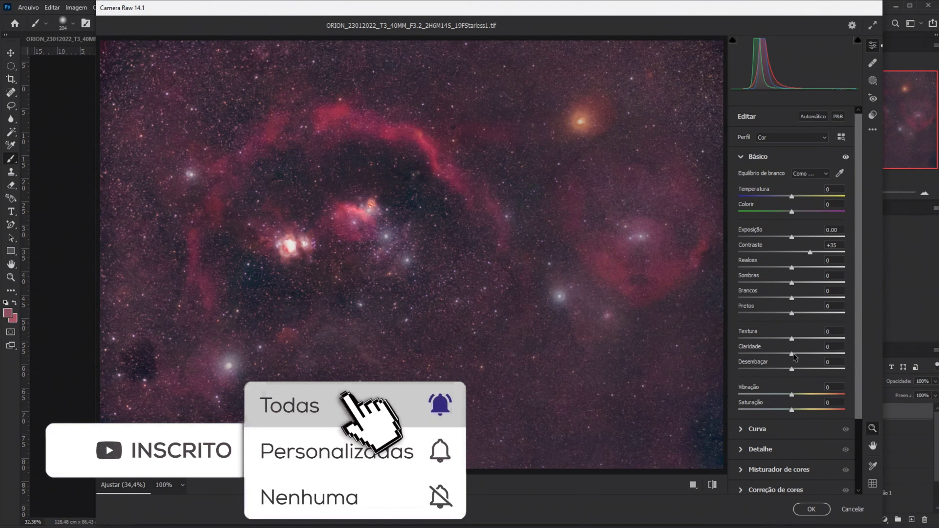
pyautogui.moveTo(792, 355); pyautogui.dragTo(801, 359)
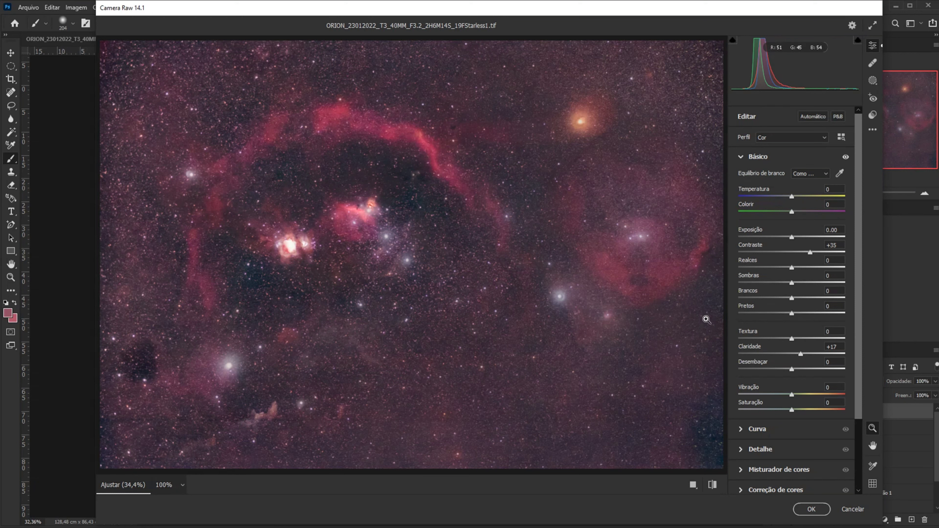
pyautogui.moveTo(790, 372)
pyautogui.mouseDown()
pyautogui.moveTo(798, 375)
pyautogui.moveTo(794, 345)
pyautogui.mouseUp()
pyautogui.scroll(-2, 806, 296)
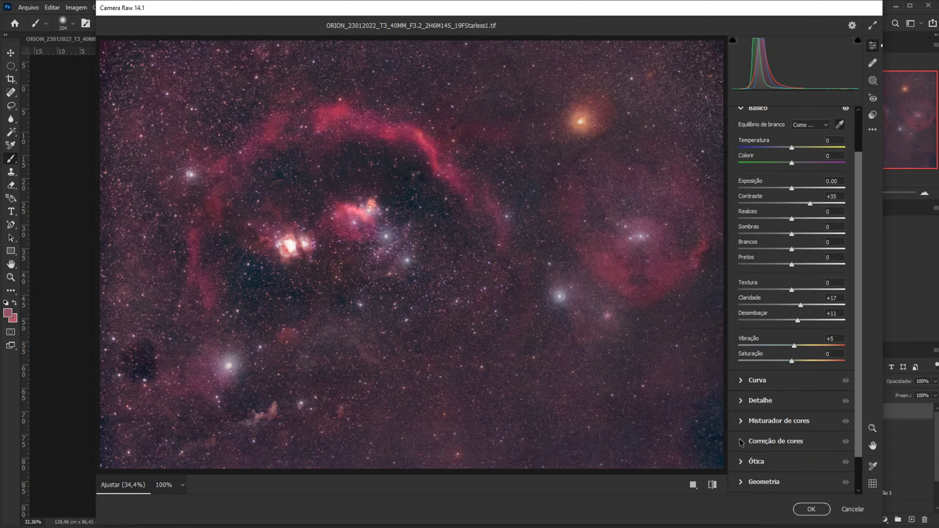
# Step: Set luminance noise reduction 16 and colour noise reduction 21, then apply Camera Raw
pyautogui.click(743, 401)
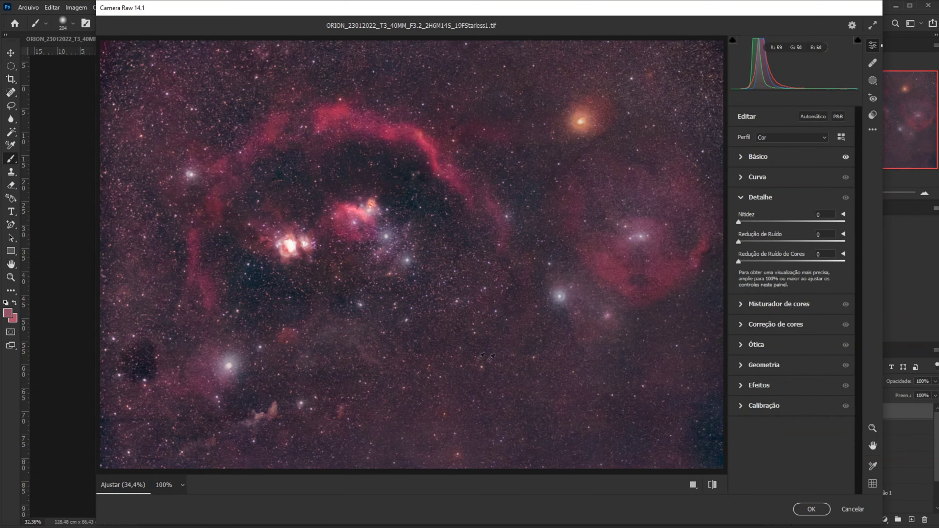
pyautogui.click(807, 156)
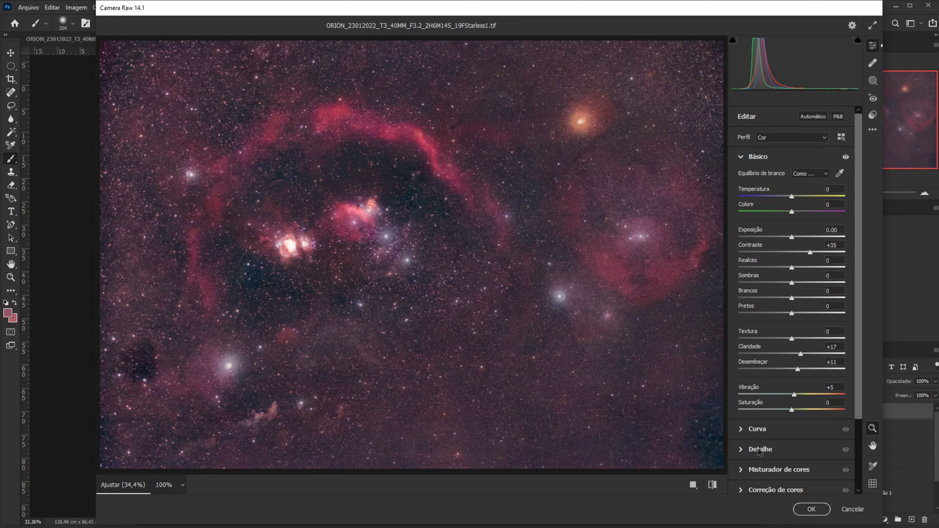
pyautogui.scroll(-1, 773, 459)
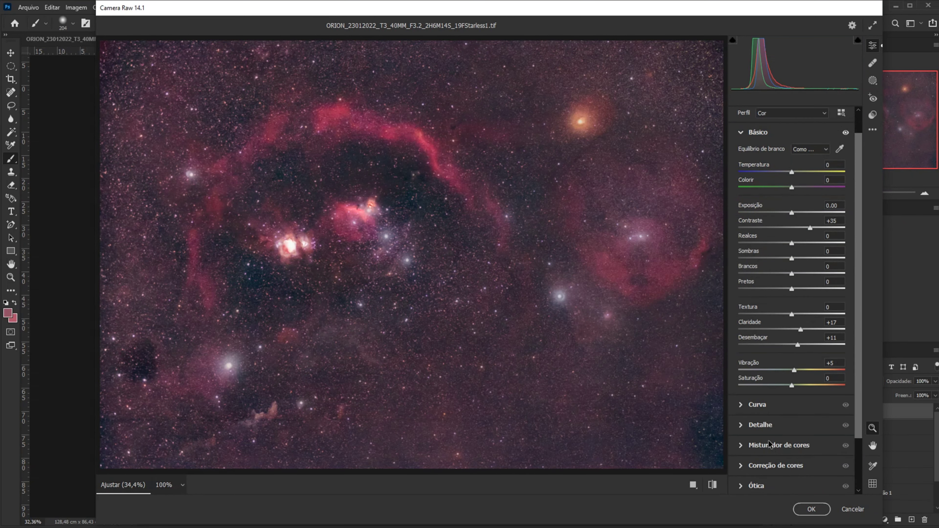
pyautogui.scroll(-1, 769, 446)
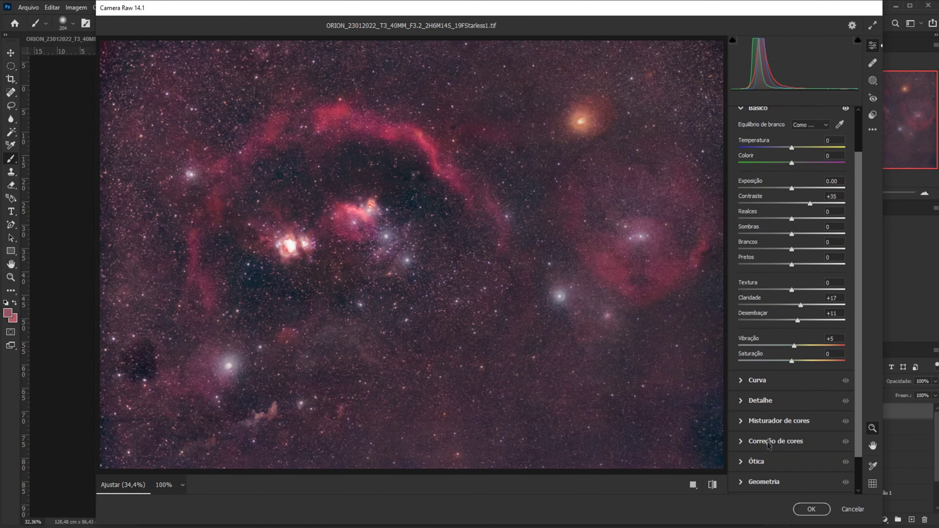
pyautogui.scroll(2, 741, 407)
pyautogui.click(741, 404)
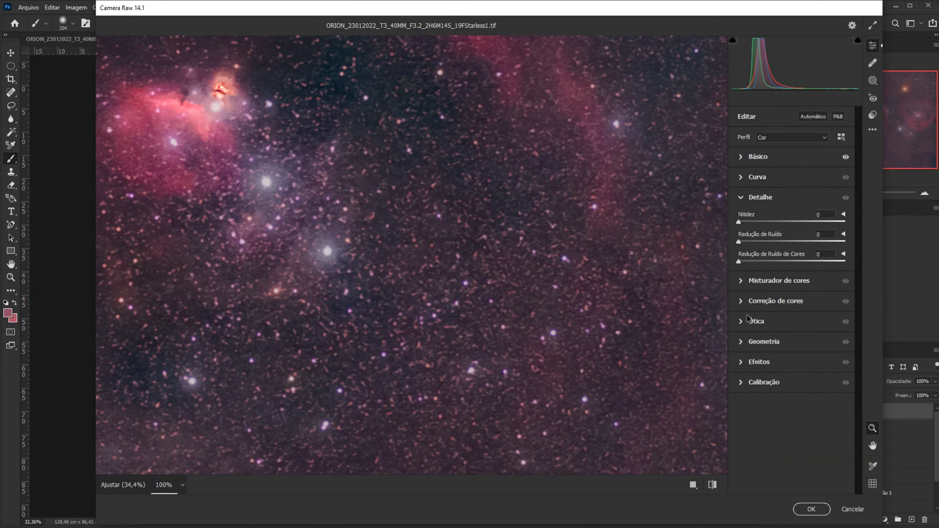
pyautogui.click(756, 241)
pyautogui.moveTo(753, 262)
pyautogui.mouseDown()
pyautogui.moveTo(781, 269)
pyautogui.moveTo(762, 268)
pyautogui.mouseUp()
pyautogui.click(553, 276)
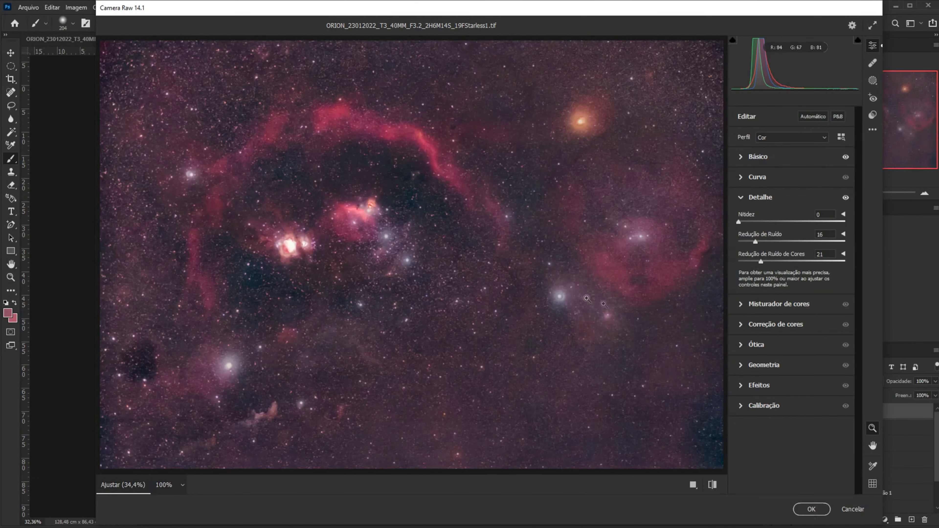
pyautogui.click(811, 509)
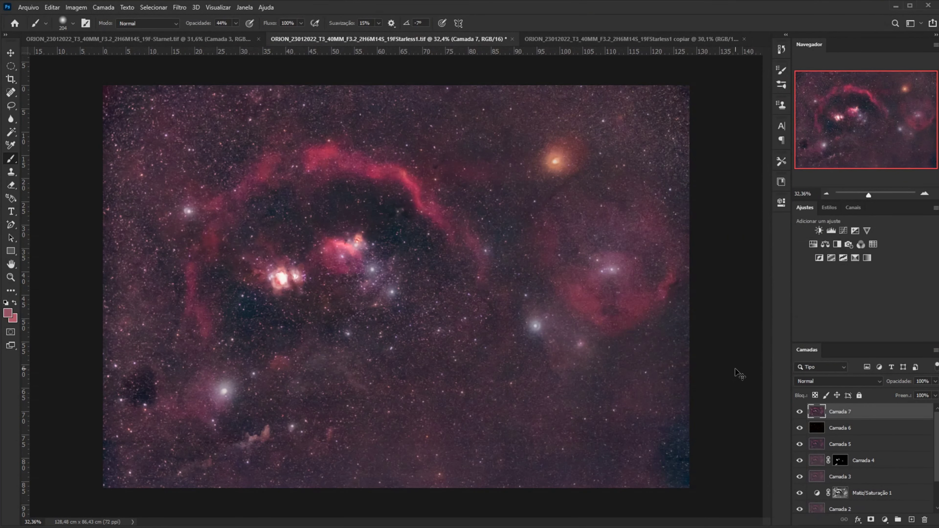
# Step: Stamp visible layers into Camada 8 and nudge the red channel black point in Levels
pyautogui.hotkey('ctrl', 'shift', 'alt', 'e')
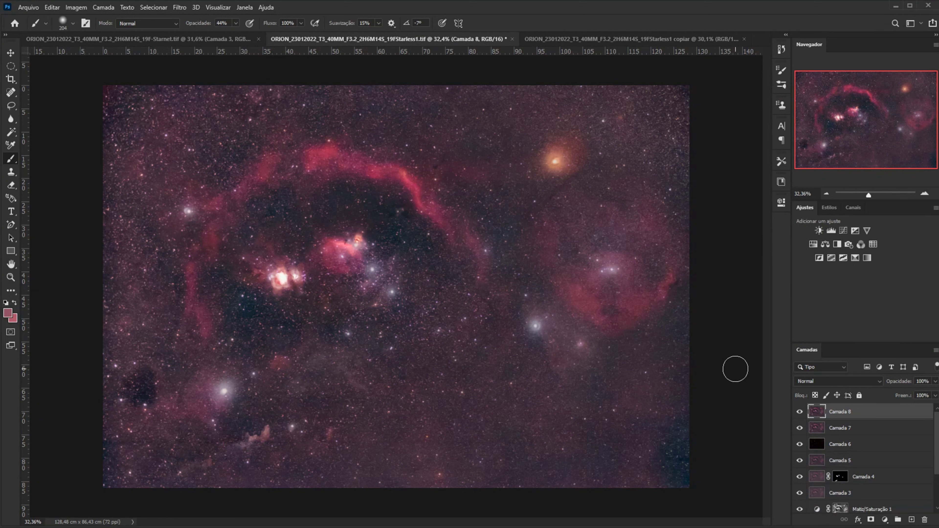
pyautogui.hotkey('ctrl', 'l')
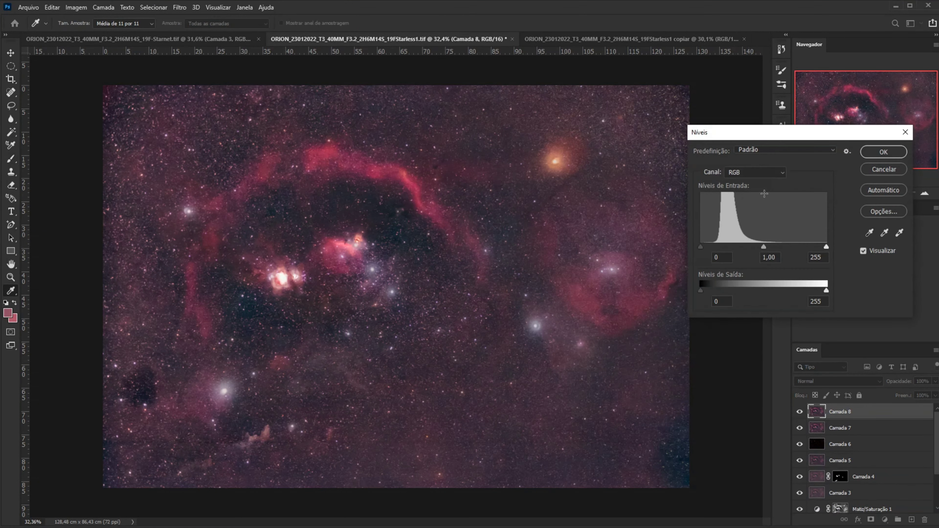
pyautogui.click(762, 173)
pyautogui.click(764, 190)
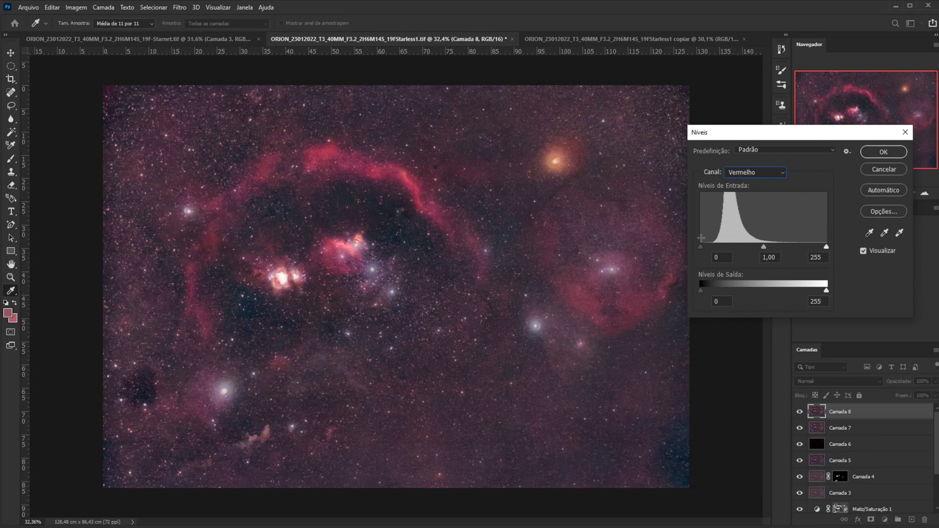
pyautogui.moveTo(700, 247); pyautogui.dragTo(705, 251)
# Step: Set the Blue channel black input to 9, compare with preview, and apply Levels
pyautogui.click(754, 172)
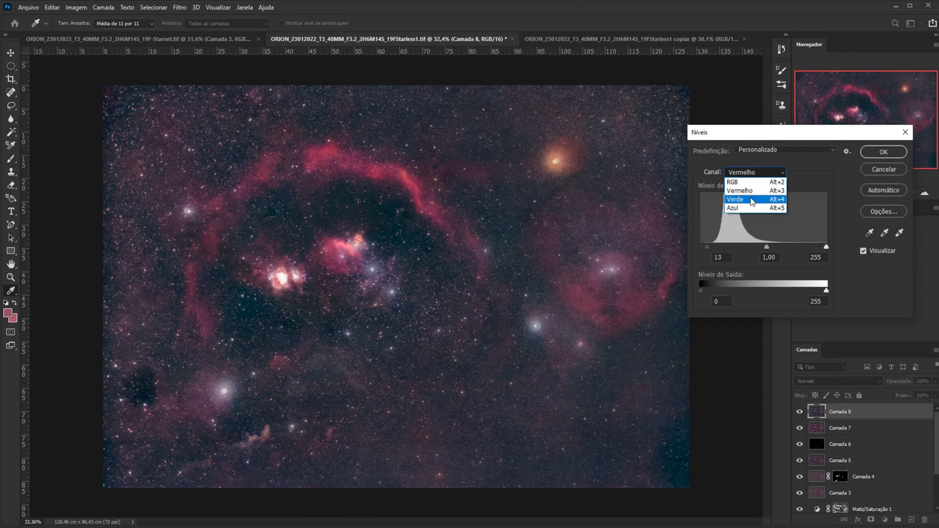
pyautogui.click(736, 196)
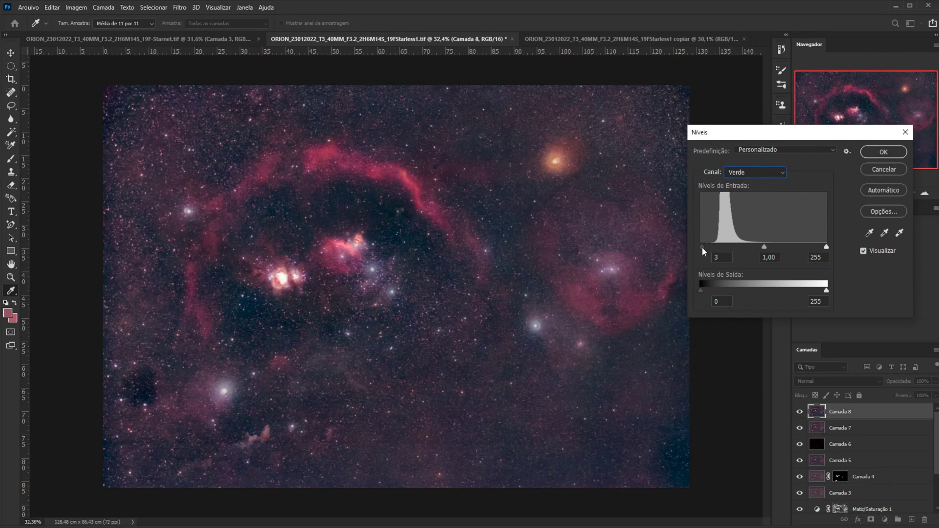
pyautogui.click(750, 172)
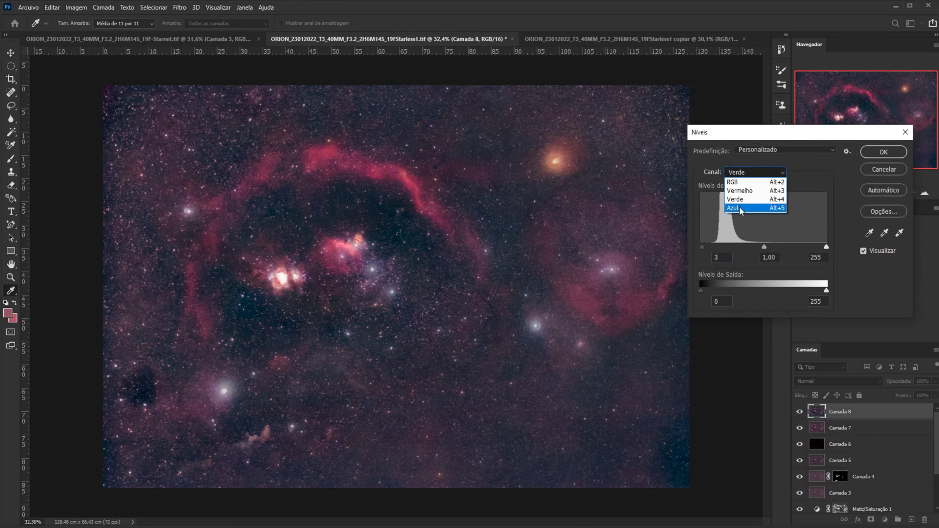
pyautogui.click(740, 209)
pyautogui.moveTo(700, 246); pyautogui.dragTo(702, 247)
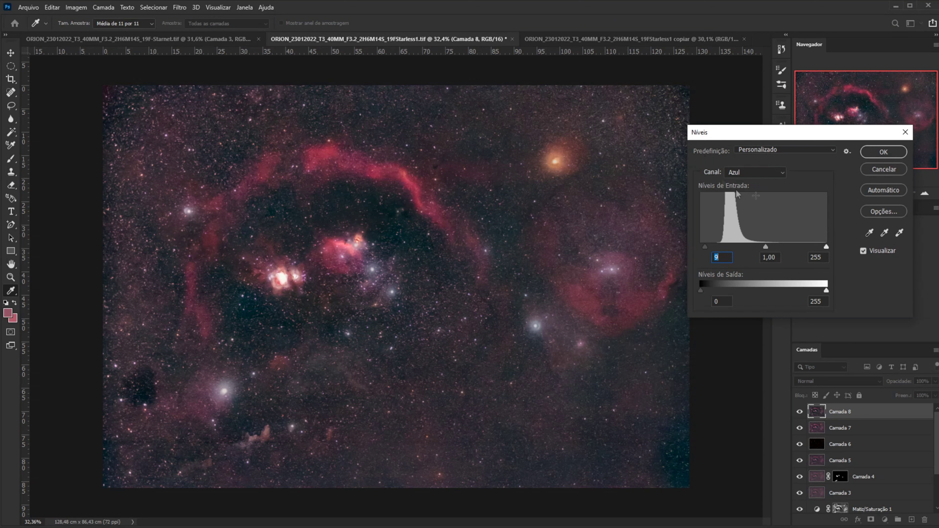
pyautogui.click(864, 254)
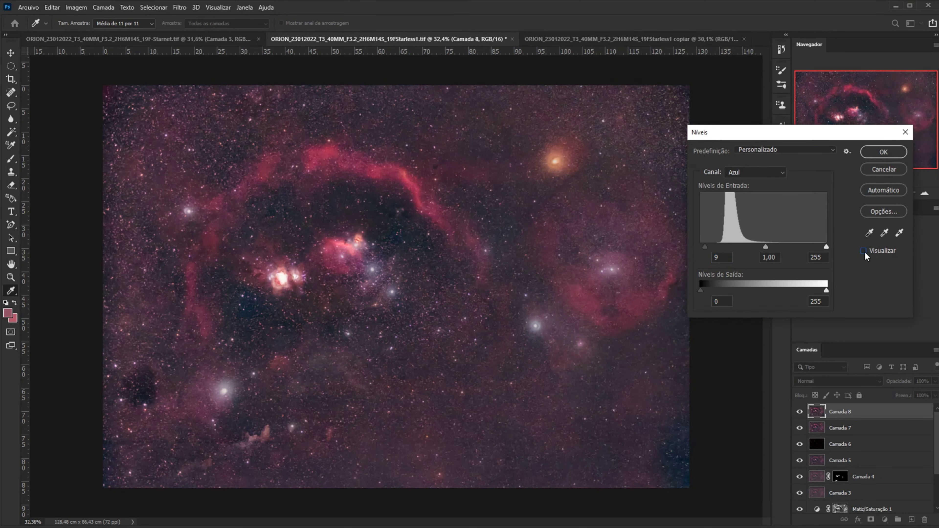
pyautogui.click(864, 254)
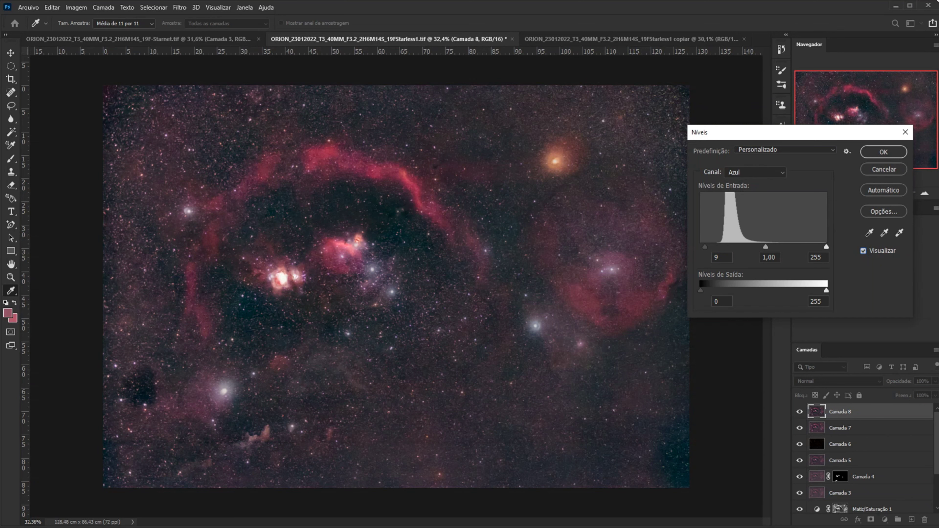
pyautogui.click(884, 152)
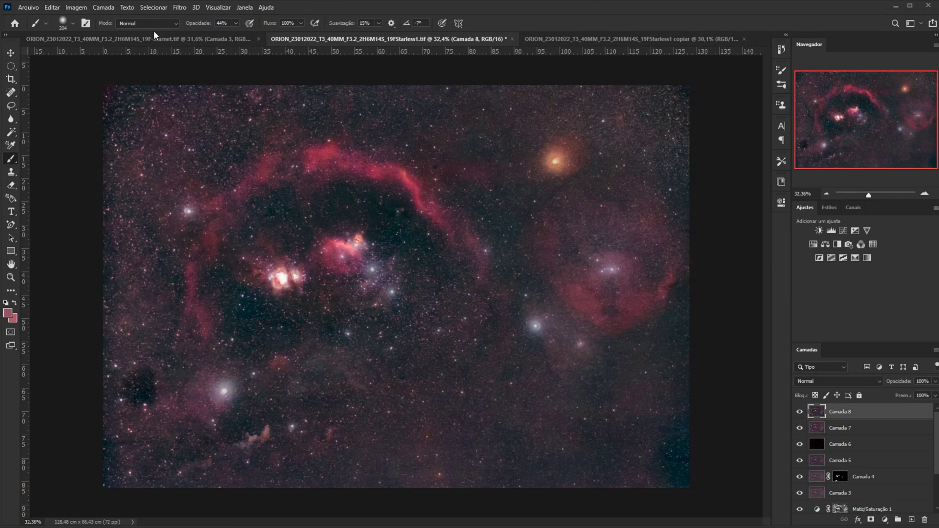
# Step: Close the Starnet and Starless1 copy documents without saving
pyautogui.click(154, 39)
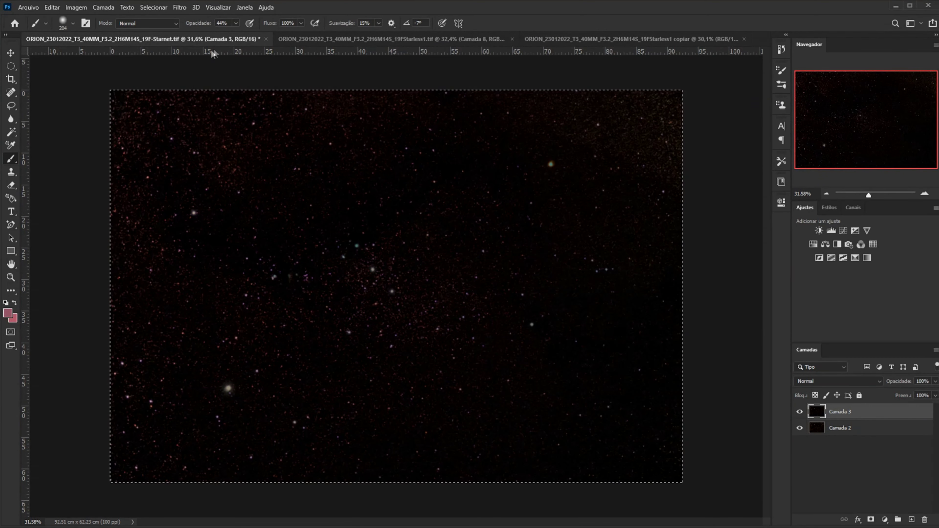
pyautogui.click(265, 39)
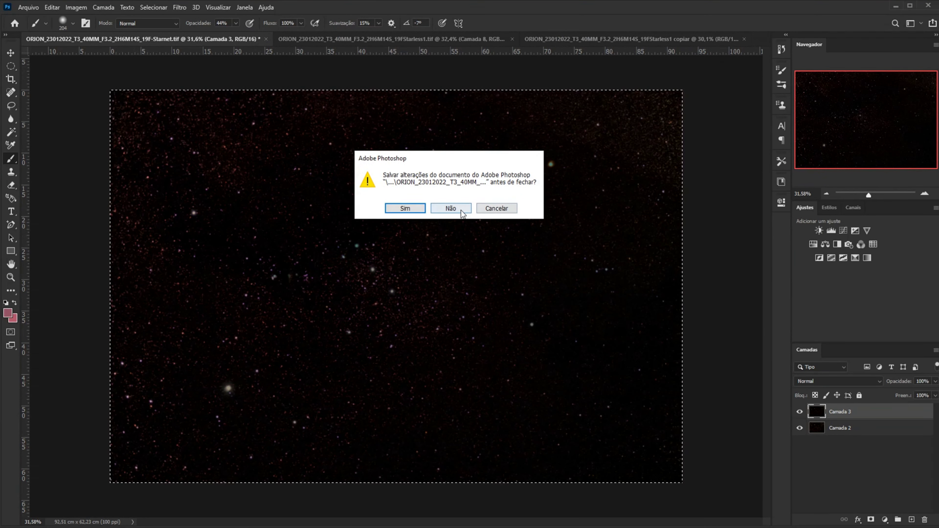
pyautogui.click(451, 208)
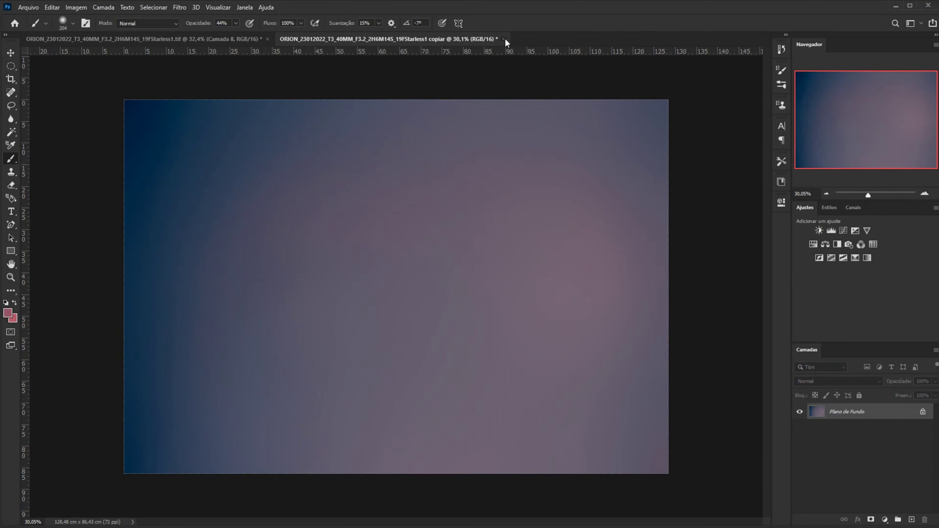
pyautogui.click(503, 39)
pyautogui.click(447, 208)
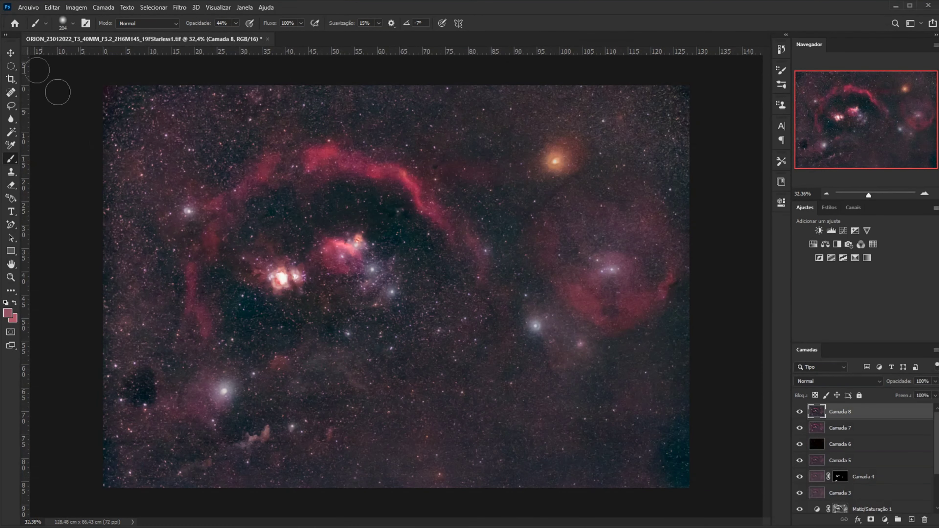
# Step: Open the 19F-Starnet star image file from the StarNetv2GUI_Win folder
pyautogui.click(27, 7)
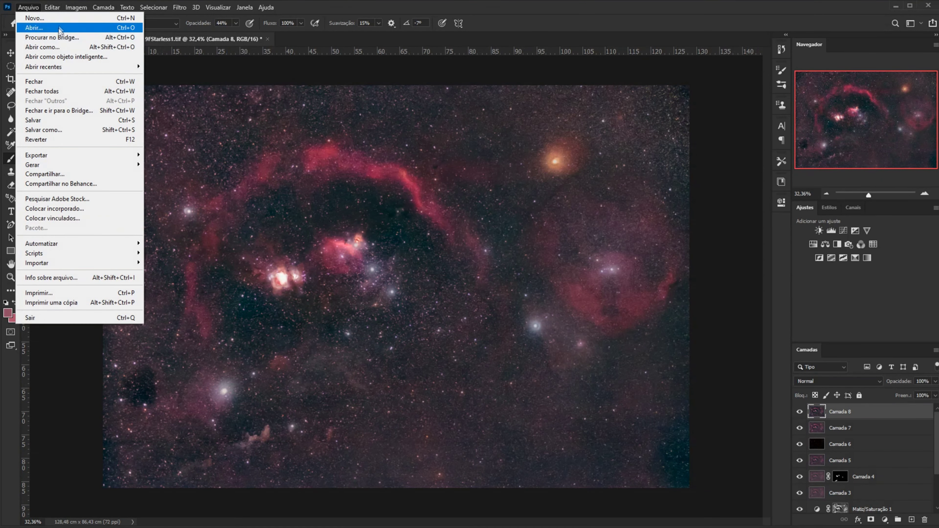
pyautogui.click(37, 26)
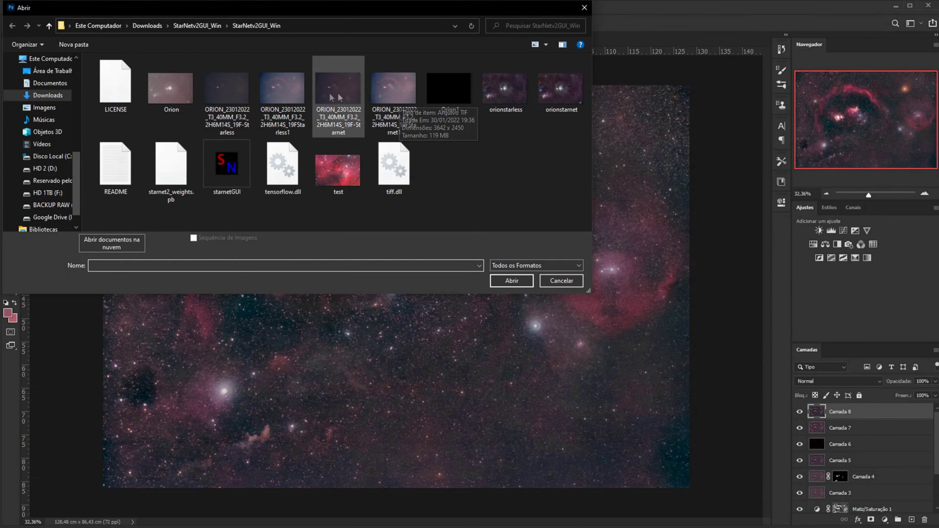
pyautogui.click(234, 95)
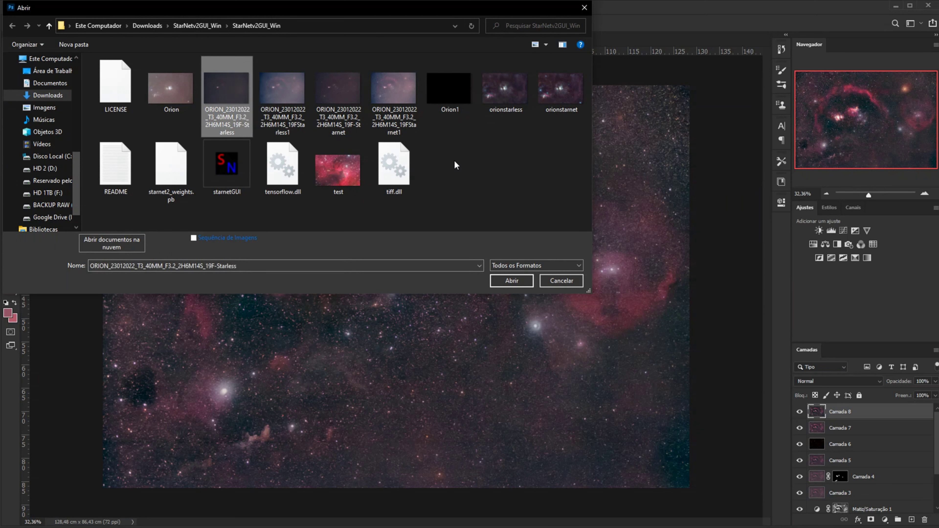
pyautogui.click(338, 95)
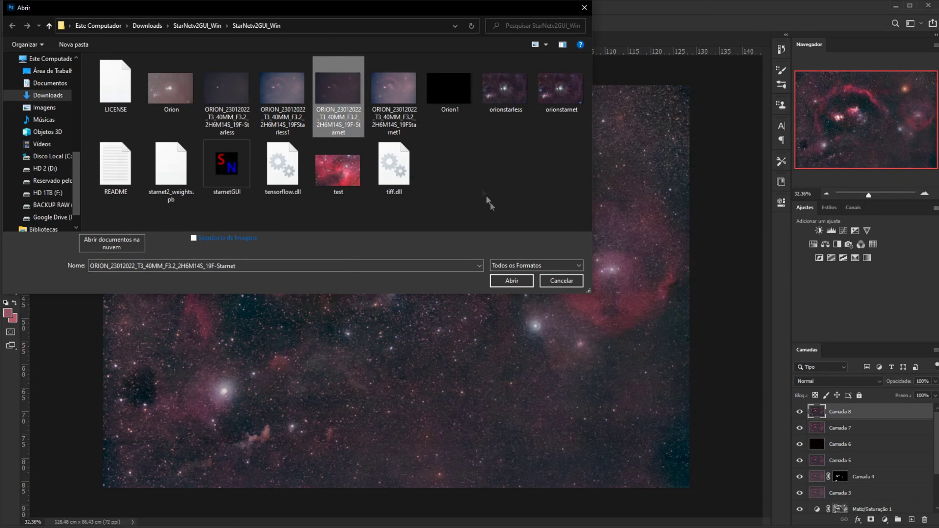
pyautogui.click(508, 279)
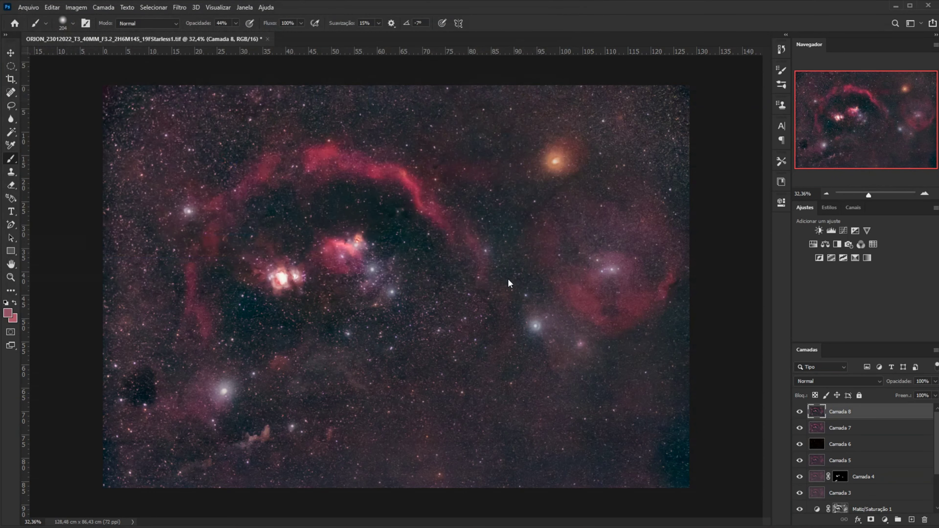
# Step: Paste the whole Starnet star image into the nebula document as Camada 9
pyautogui.hotkey('ctrl', 'a')
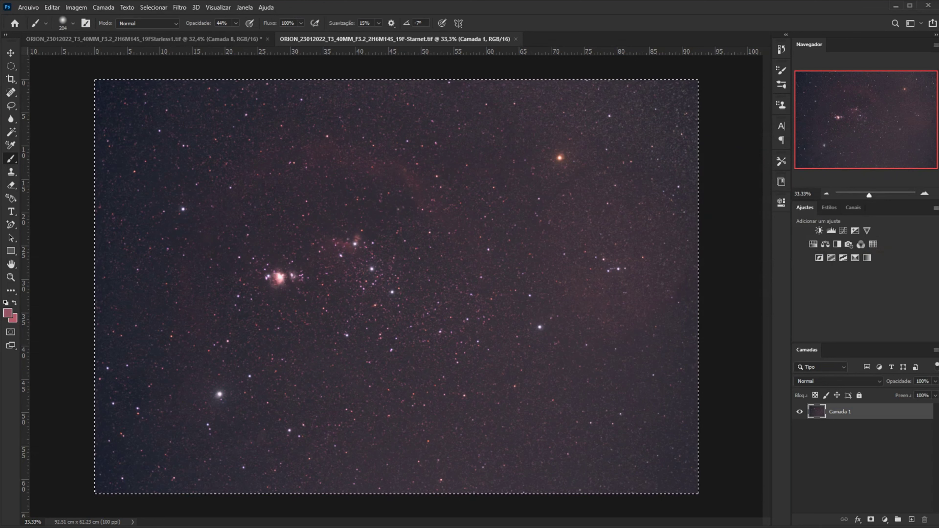
pyautogui.click(100, 39)
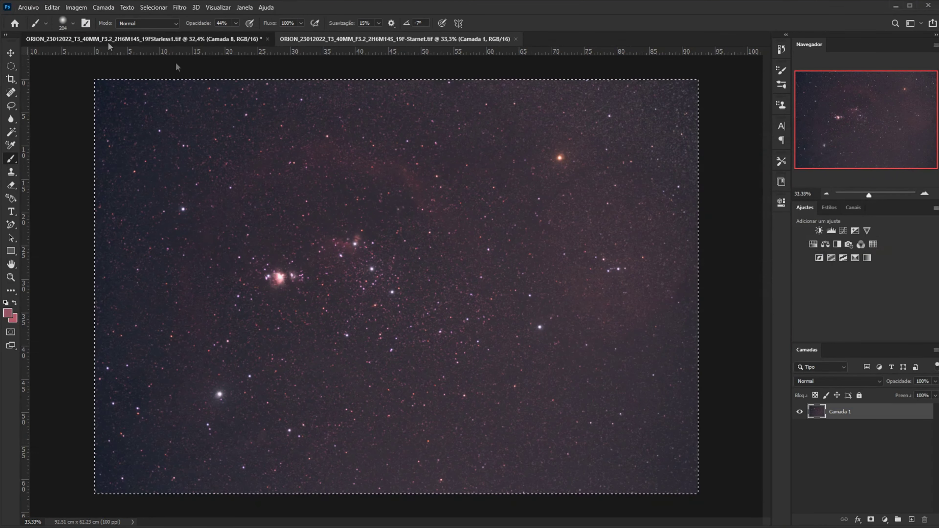
pyautogui.hotkey('ctrl', 'v')
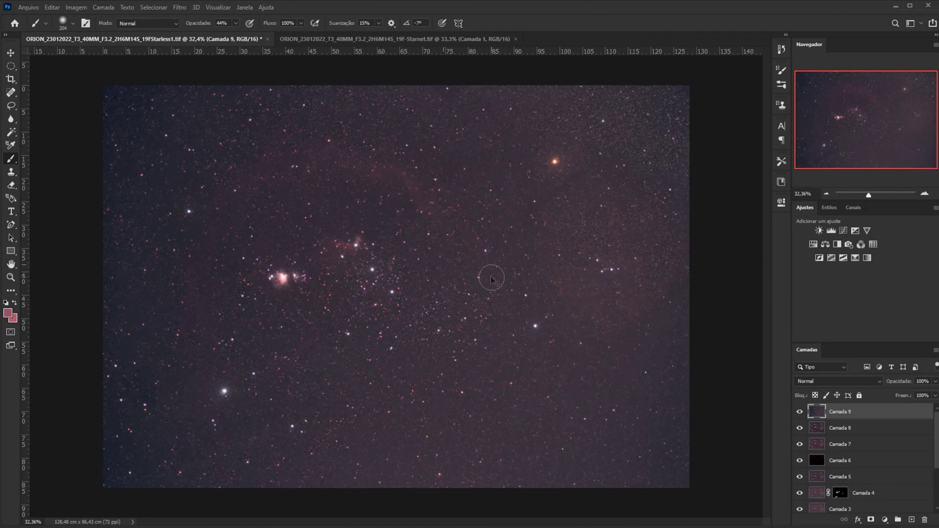
pyautogui.scroll(3, 345, 256)
pyautogui.scroll(3, 252, 256)
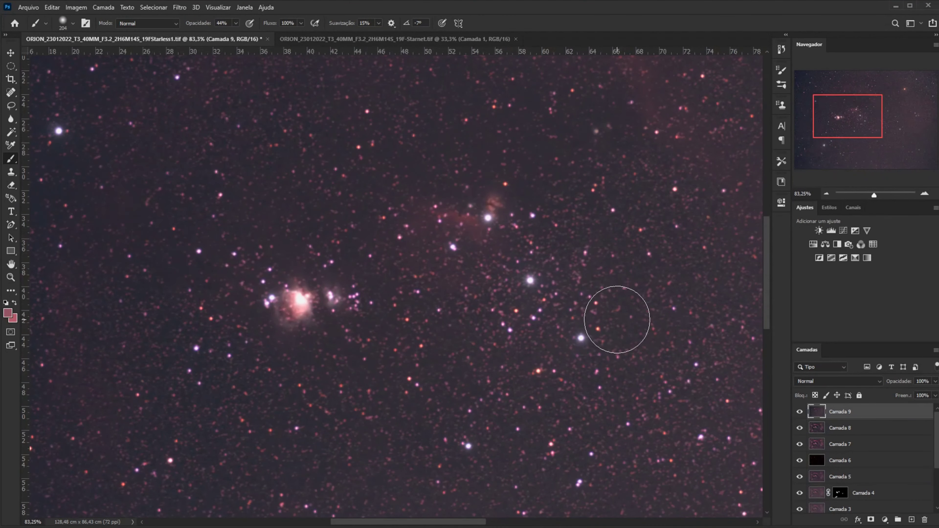
# Step: Apply Levels with black input 27 and midtones 1.18, then fit the image on screen
pyautogui.hotkey('ctrl', 'l')
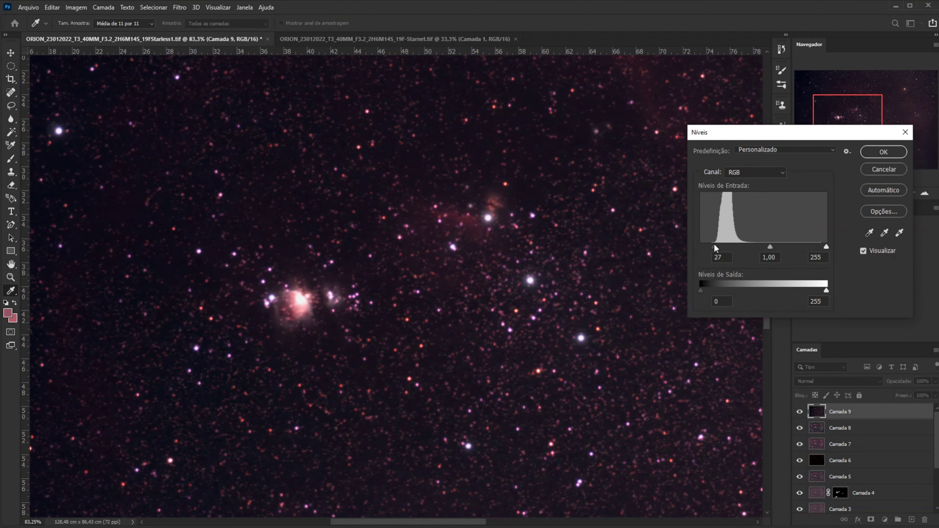
pyautogui.moveTo(772, 247); pyautogui.dragTo(764, 248)
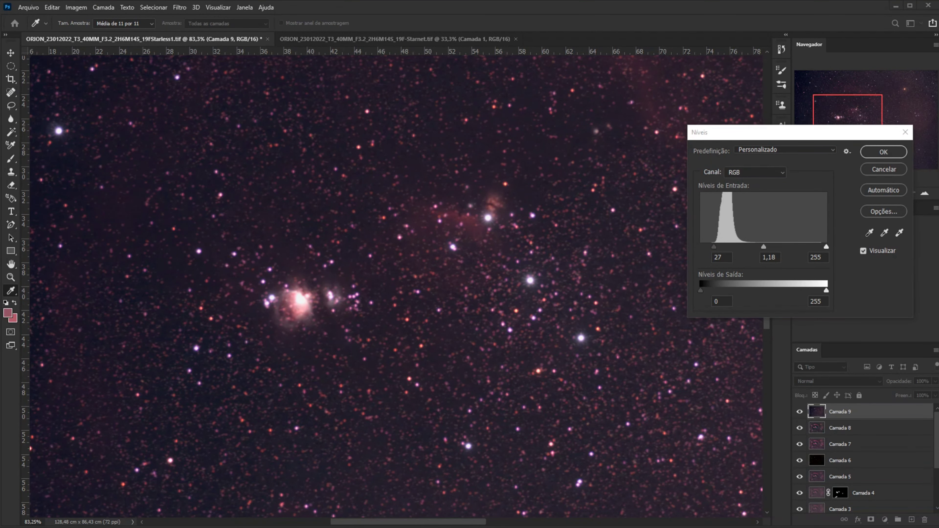
pyautogui.click(884, 152)
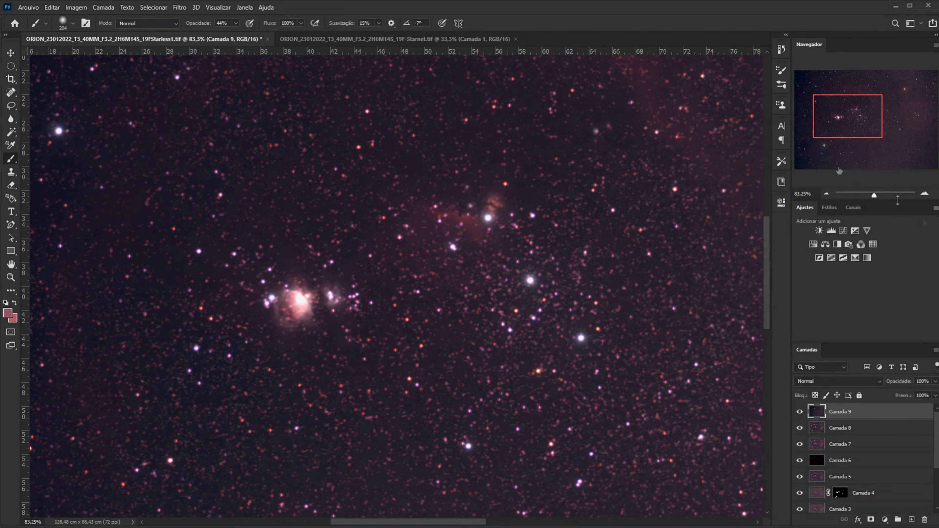
pyautogui.hotkey('ctrl', '0')
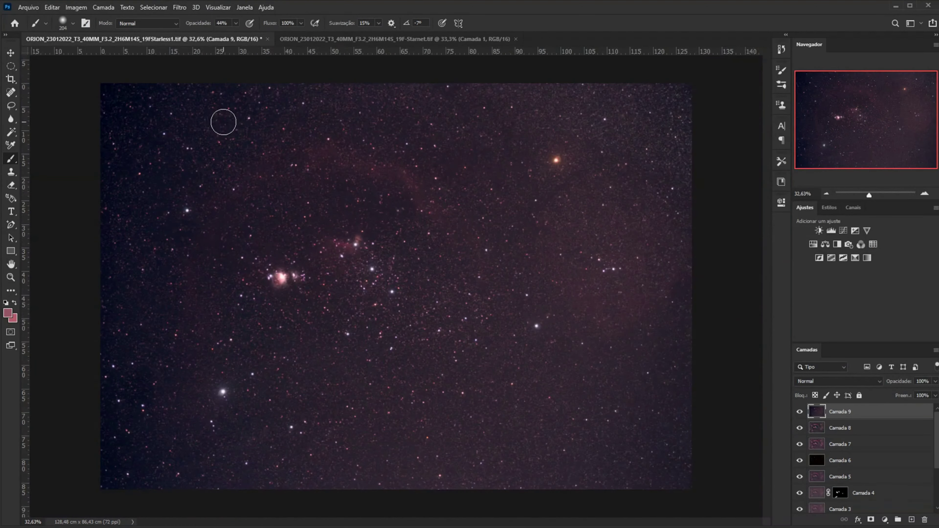
# Step: Select Camada 9's stars as a Highlights colour range with wider range, slightly lower fuzziness
pyautogui.click(178, 8)
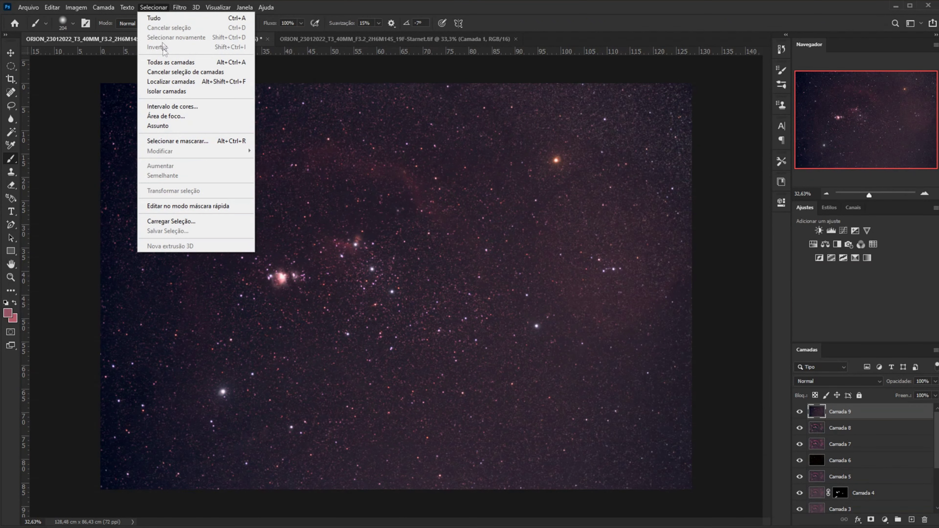
pyautogui.click(174, 107)
pyautogui.click(748, 118)
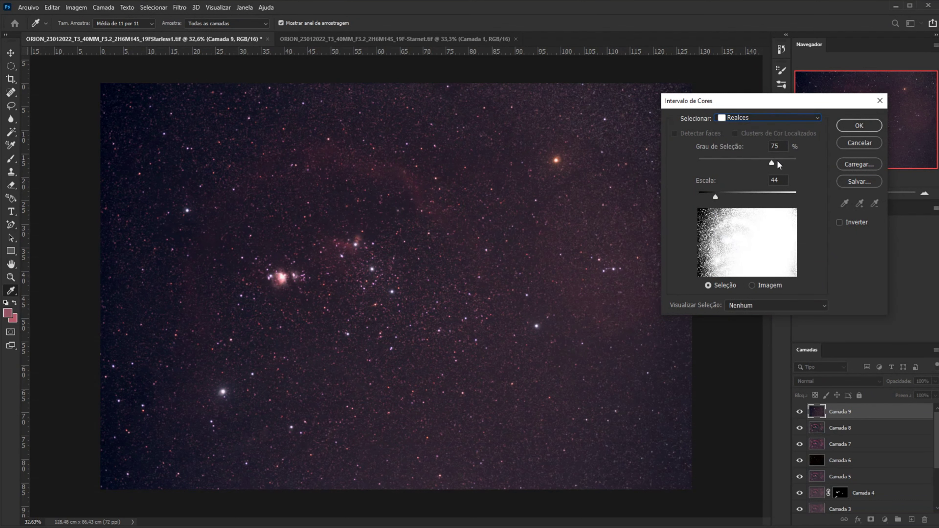
pyautogui.moveTo(714, 196); pyautogui.dragTo(742, 196)
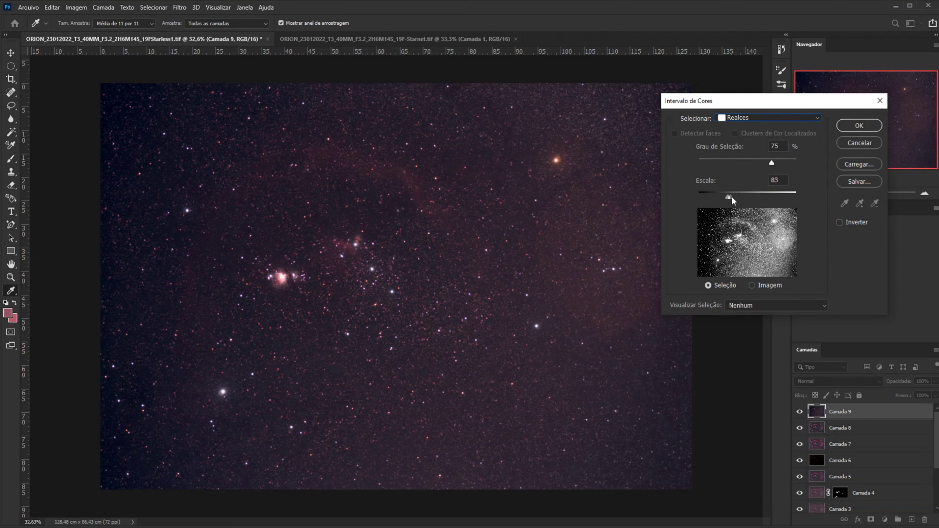
pyautogui.click(773, 177)
pyautogui.moveTo(772, 164); pyautogui.dragTo(768, 163)
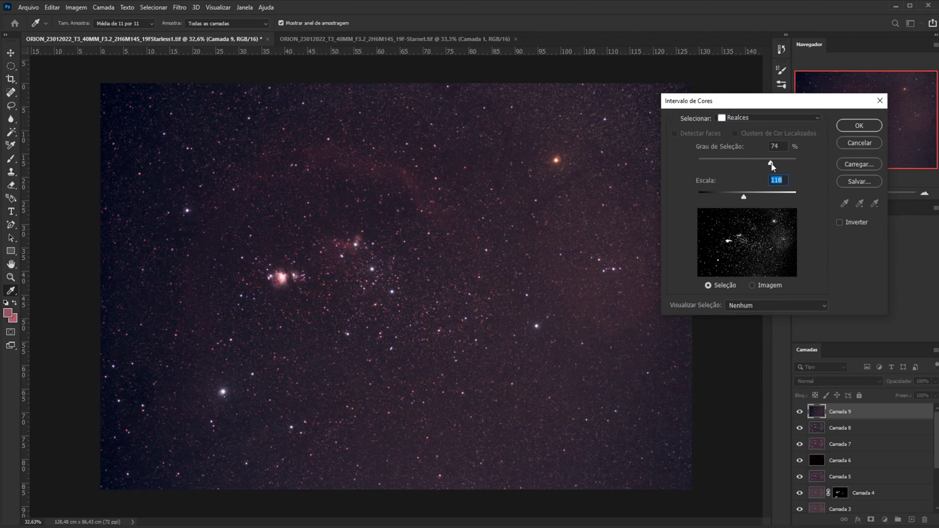
pyautogui.click(859, 126)
# Step: Expand the star selection by 2 pixels and feather it by 1 pixel
pyautogui.click(154, 8)
pyautogui.moveTo(194, 150)
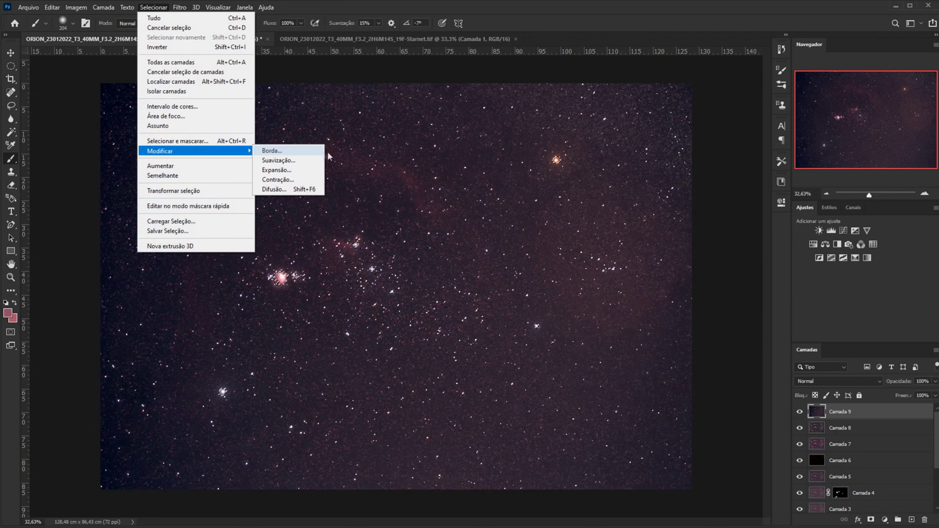
pyautogui.click(315, 171)
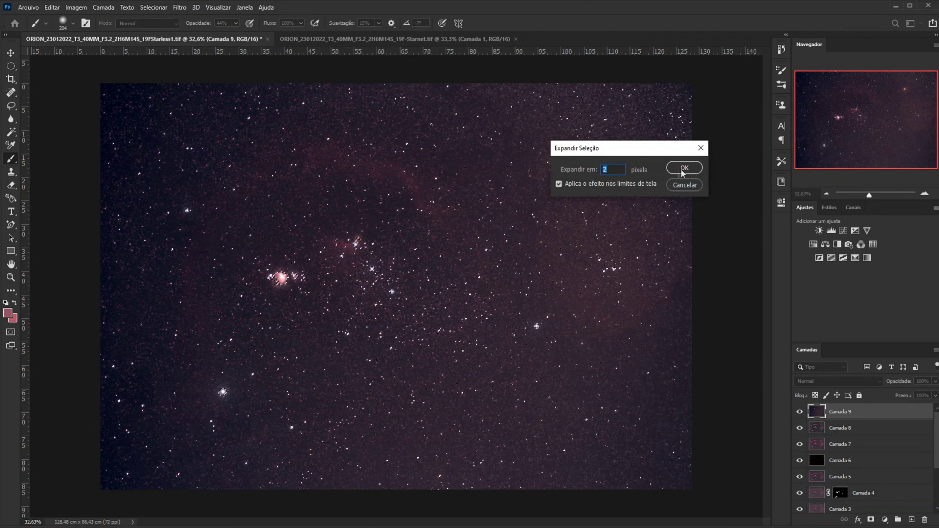
pyautogui.click(683, 170)
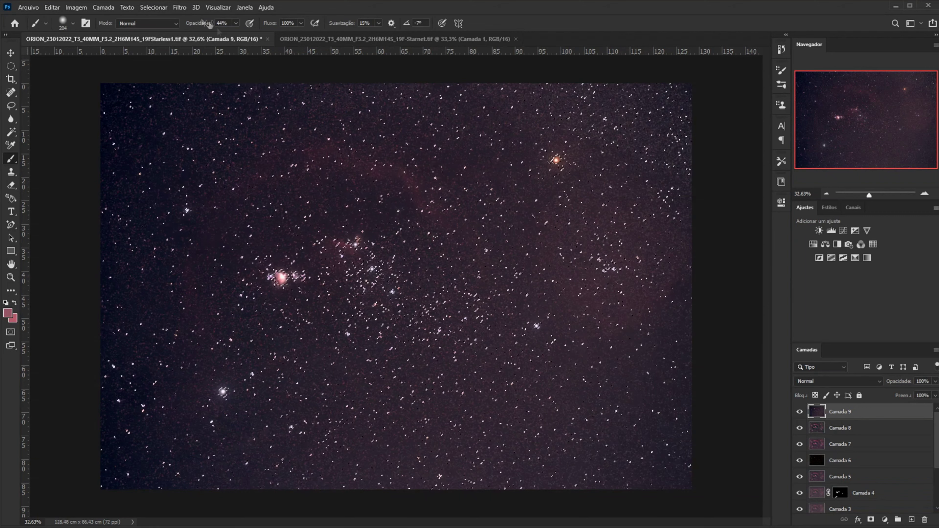
pyautogui.click(153, 7)
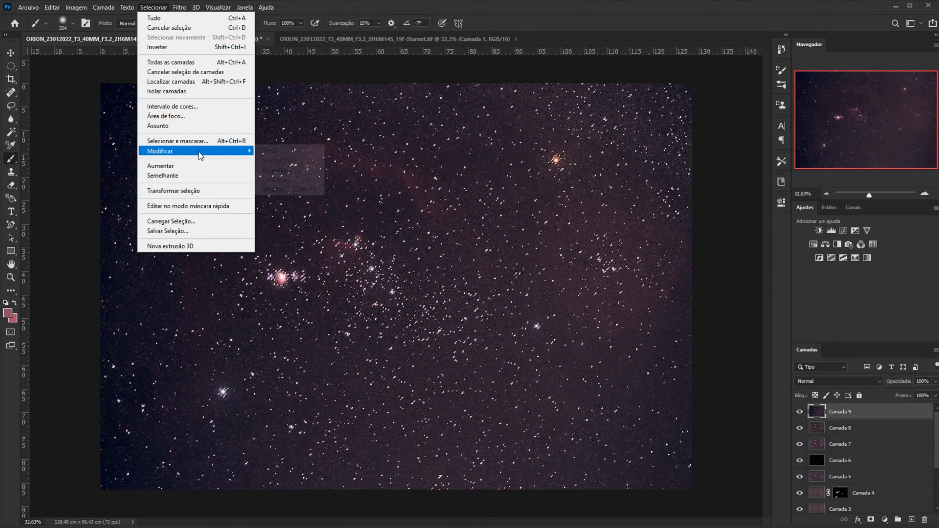
pyautogui.click(283, 190)
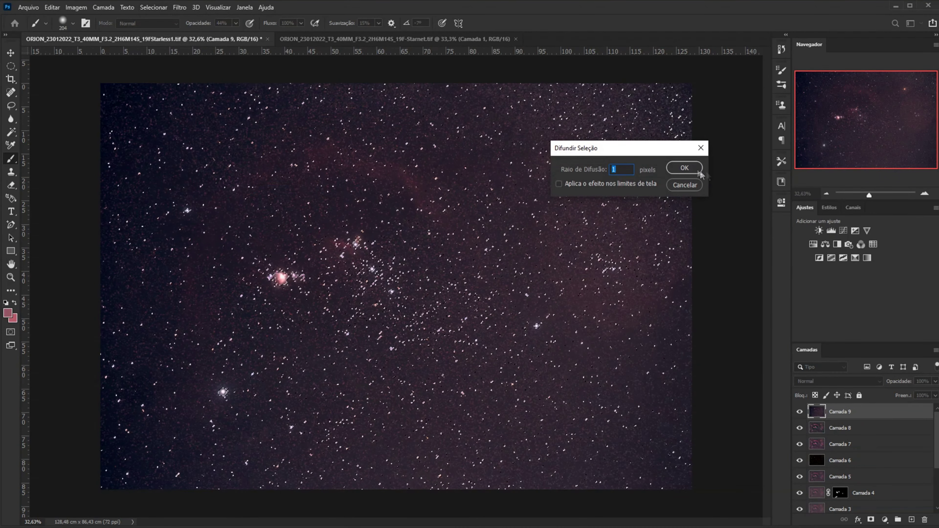
pyautogui.click(692, 170)
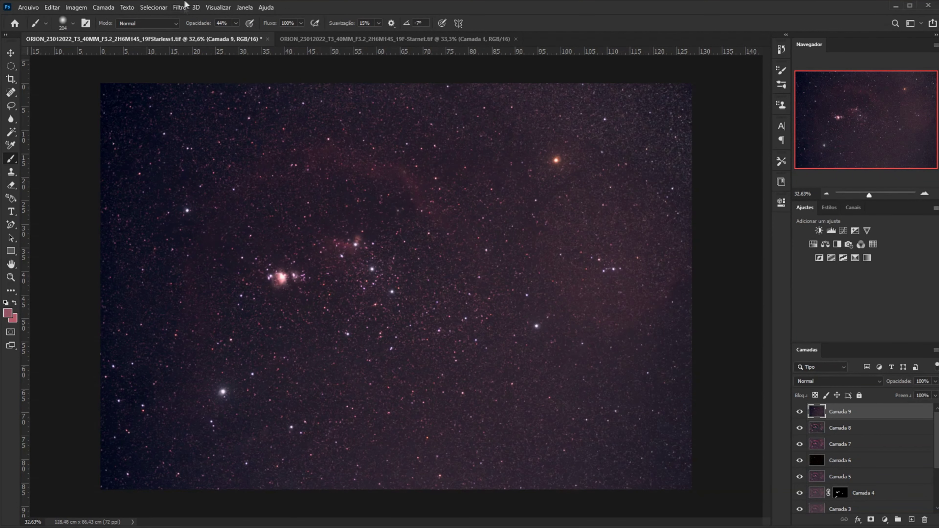
pyautogui.click(177, 7)
pyautogui.moveTo(220, 209)
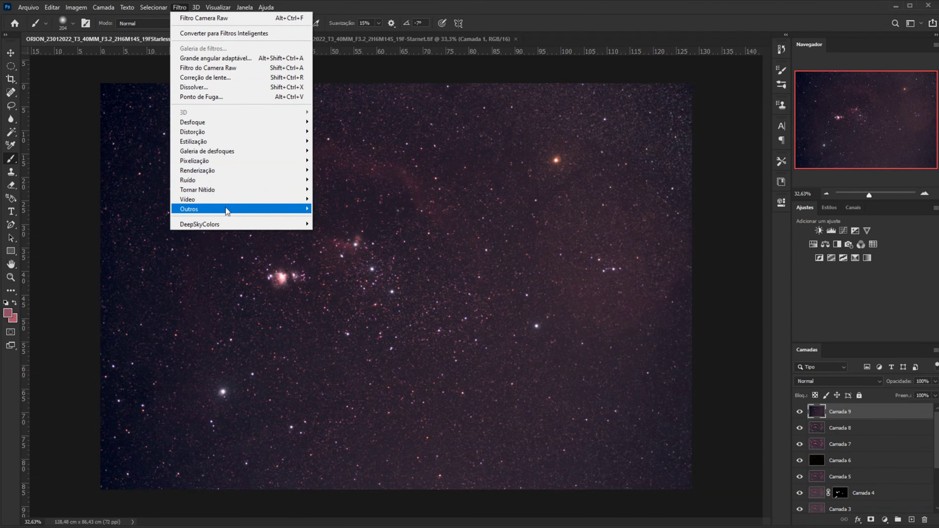
# Step: Apply a 0,5-pixel Minimum filter to Camada 9 to shrink its stars
pyautogui.click(333, 247)
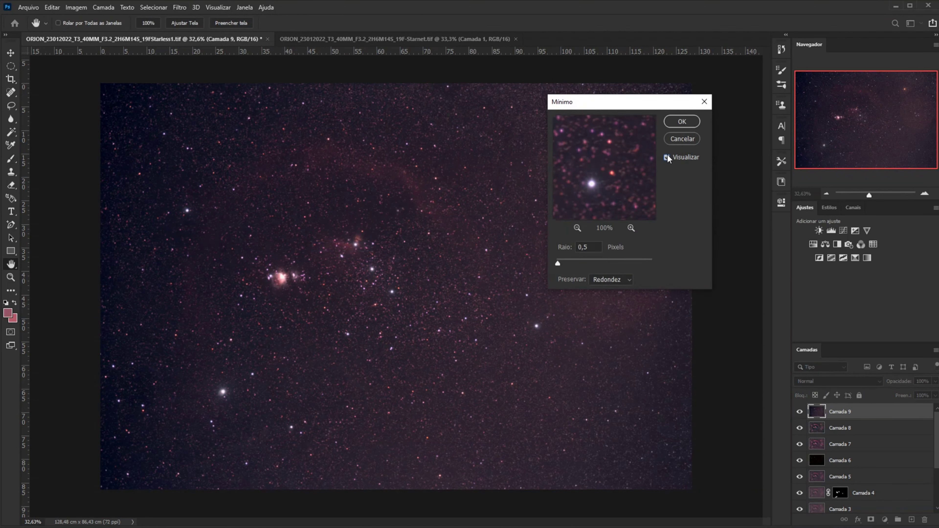
pyautogui.click(682, 122)
pyautogui.press('b')
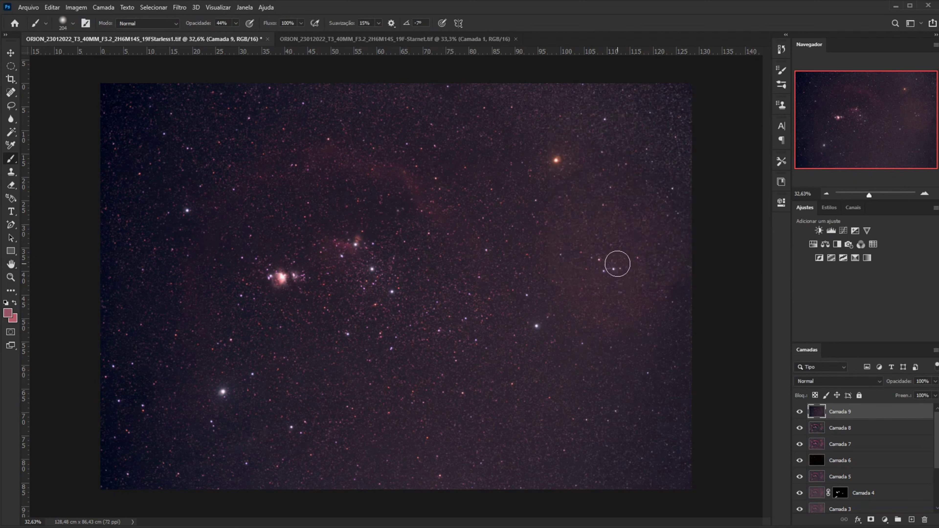
# Step: Toggle Camada 9's visibility off and on to compare with the nebula below, leaving it visible
pyautogui.click(799, 412)
pyautogui.click(798, 412)
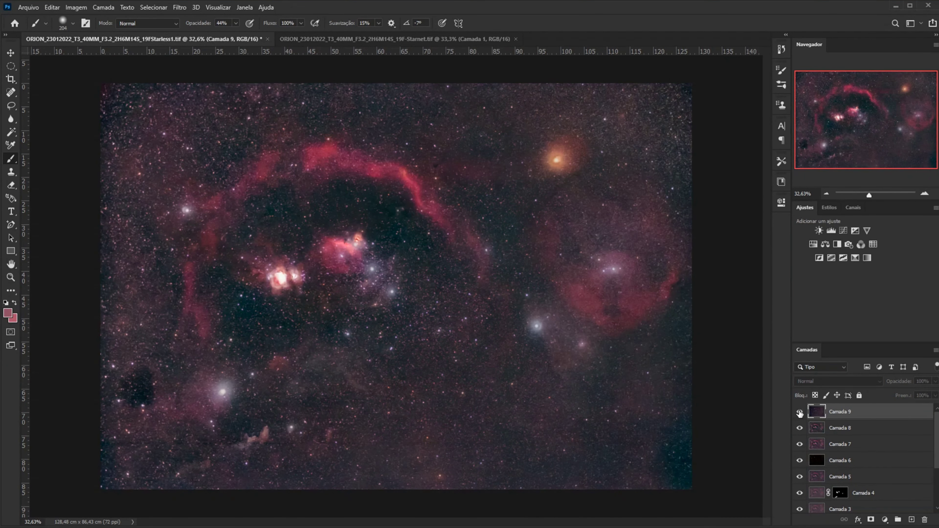
pyautogui.click(799, 412)
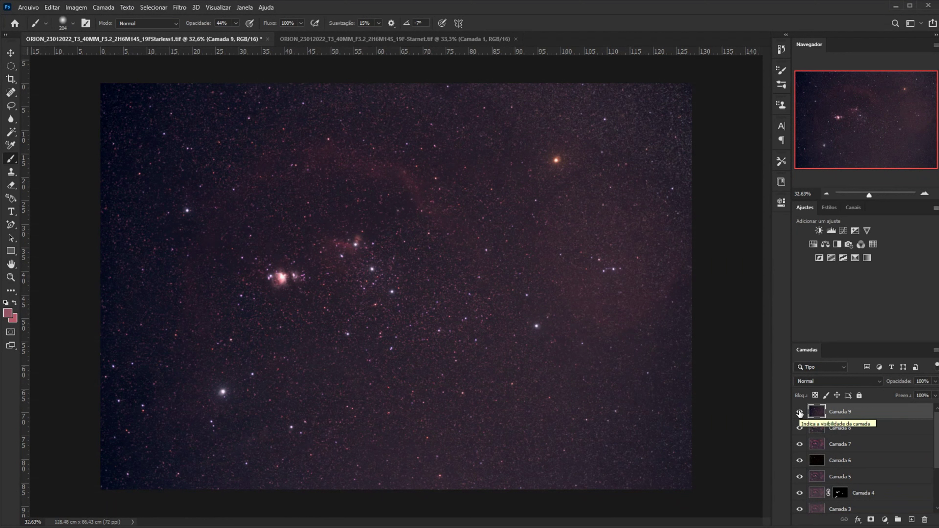
pyautogui.click(799, 411)
pyautogui.click(799, 412)
pyautogui.click(799, 411)
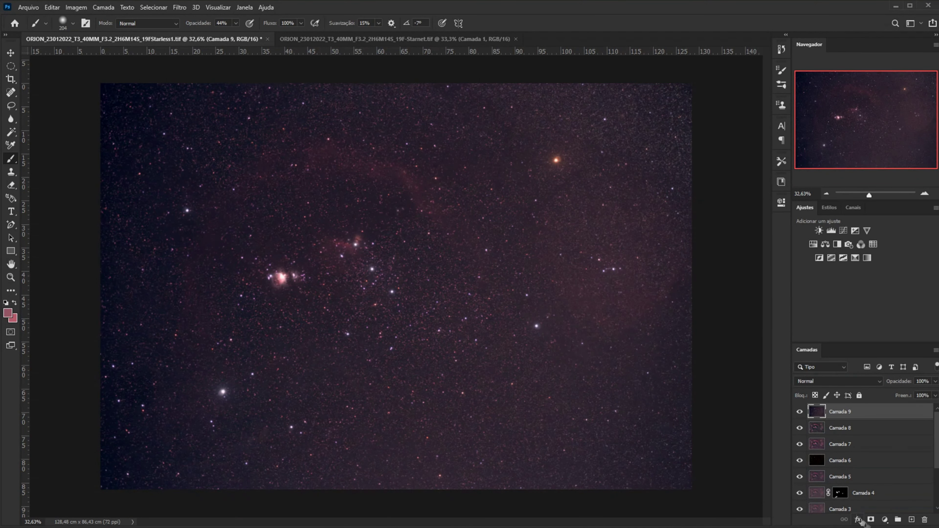
# Step: Add a black mask to Camada 9 and paint it over the Flame nebula with a small brush
pyautogui.keyDown('alt'); pyautogui.click(870, 521); pyautogui.keyUp('alt')
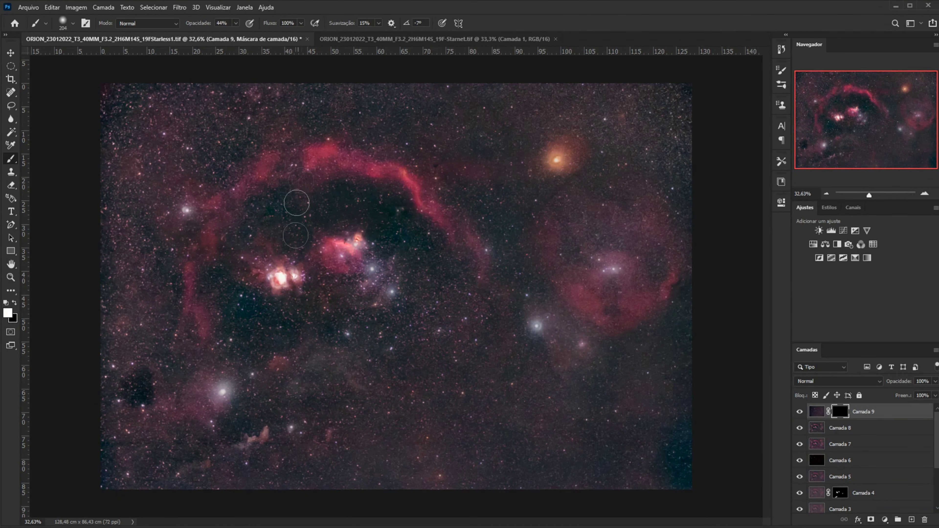
pyautogui.moveTo(240, 247); pyautogui.dragTo(299, 291)
pyautogui.scroll(1, 298, 291)
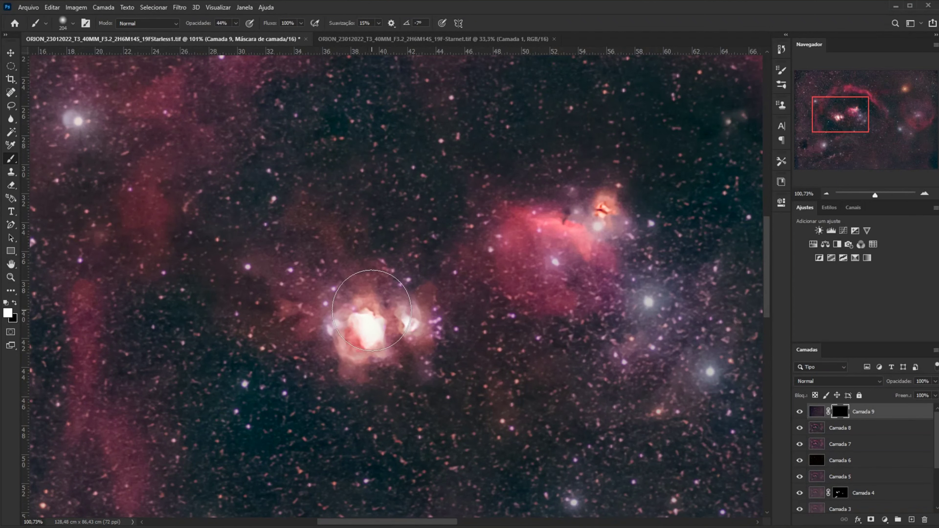
pyautogui.moveTo(369, 327)
pyautogui.mouseDown()
pyautogui.moveTo(339, 327)
pyautogui.moveTo(356, 335)
pyautogui.moveTo(398, 314)
pyautogui.moveTo(375, 357)
pyautogui.moveTo(358, 300)
pyautogui.mouseUp()
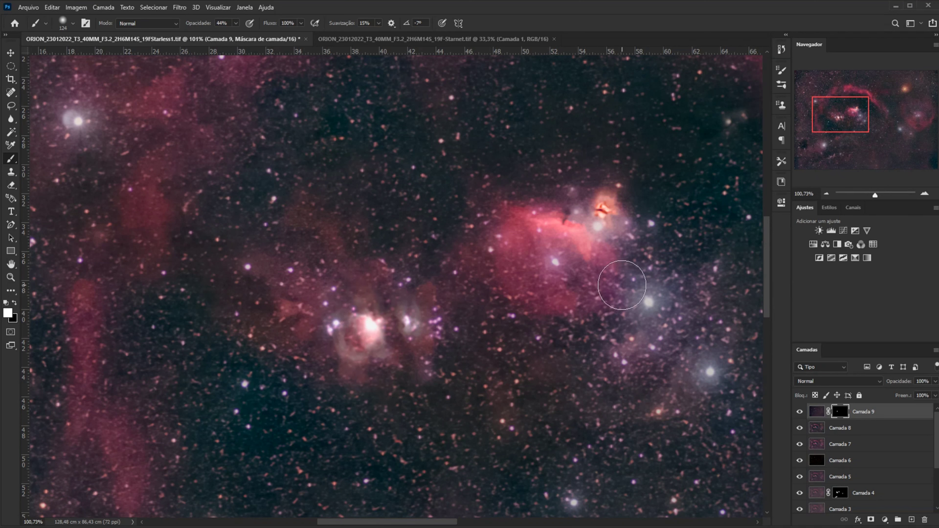
pyautogui.moveTo(622, 285)
pyautogui.mouseDown()
pyautogui.moveTo(571, 210)
pyautogui.moveTo(596, 212)
pyautogui.mouseUp()
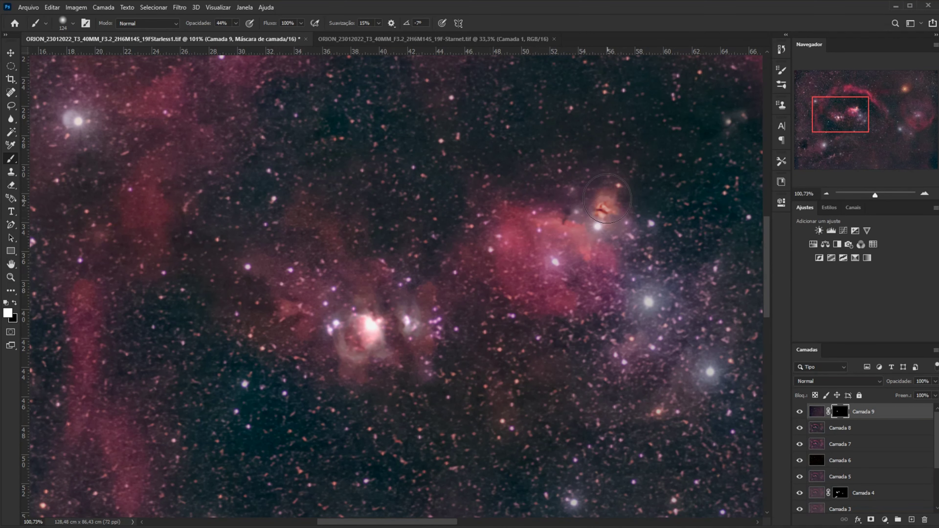
# Step: Paint the mask over the orange star's halo with a larger brush at 26% opacity
pyautogui.scroll(-5, 607, 198)
pyautogui.scroll(-2, 477, 326)
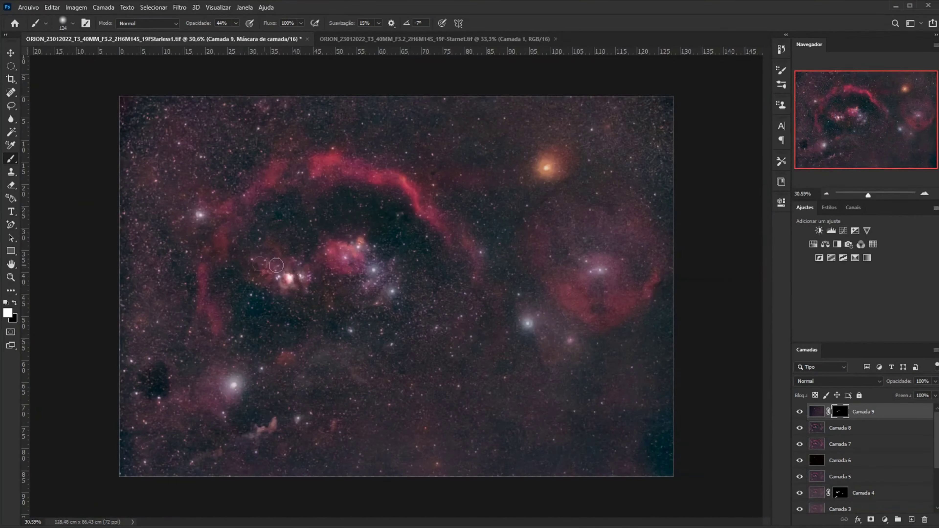
pyautogui.scroll(2, 520, 178)
pyautogui.scroll(2, 520, 179)
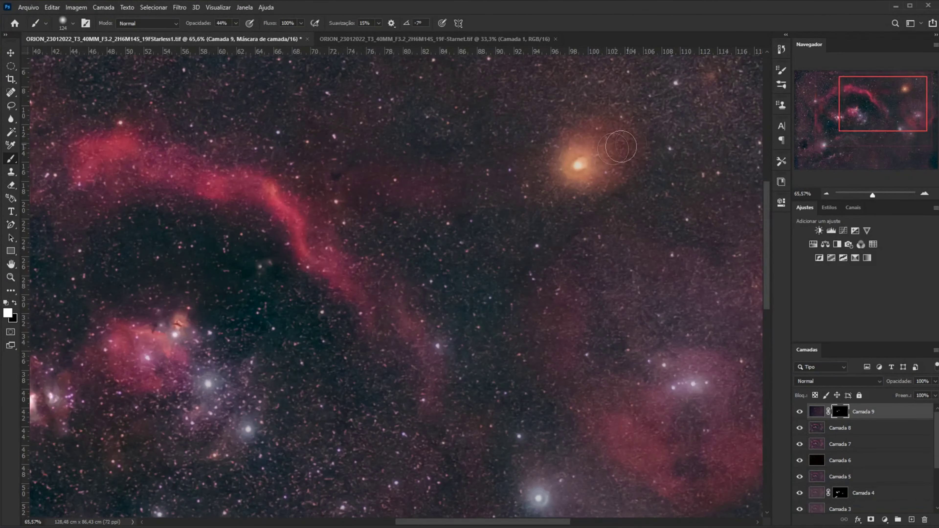
pyautogui.moveTo(581, 195); pyautogui.dragTo(625, 194)
pyautogui.moveTo(190, 26); pyautogui.dragTo(184, 26)
pyautogui.click(566, 157)
pyautogui.click(588, 161)
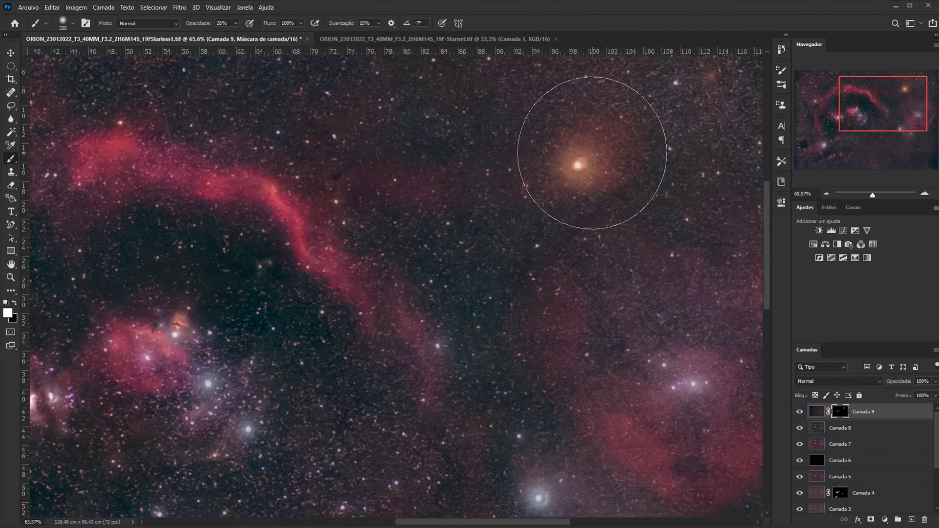
# Step: Paint the mask over the central Orion nebula core with a smaller soft brush
pyautogui.scroll(-4, 592, 153)
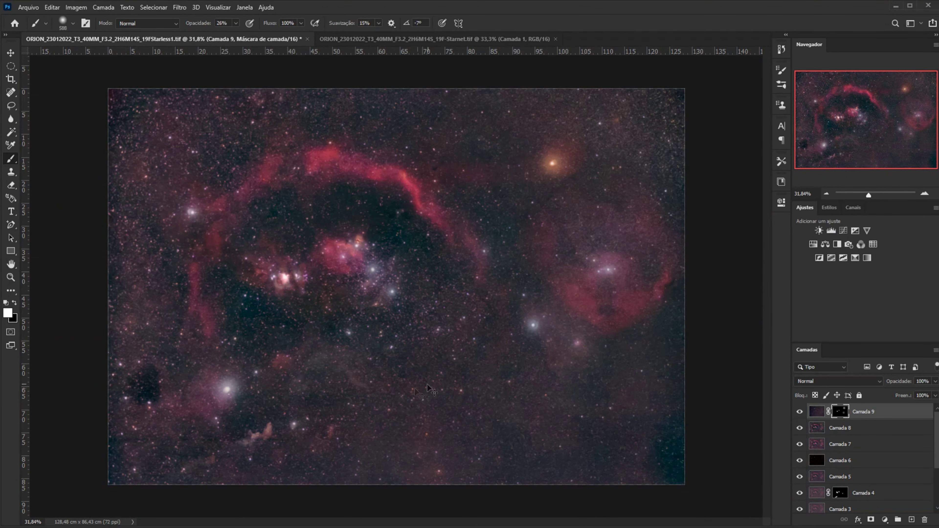
pyautogui.scroll(3, 188, 399)
pyautogui.scroll(2, 222, 392)
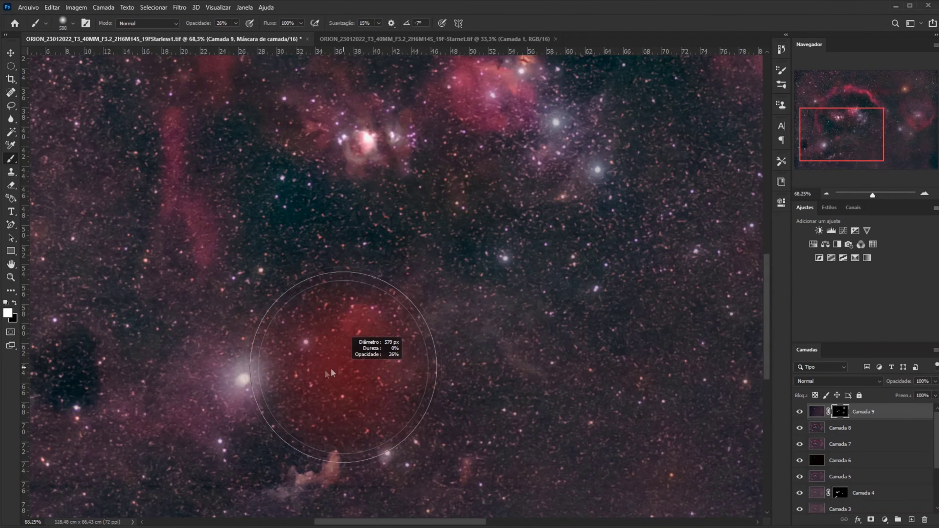
pyautogui.scroll(-2, 575, 365)
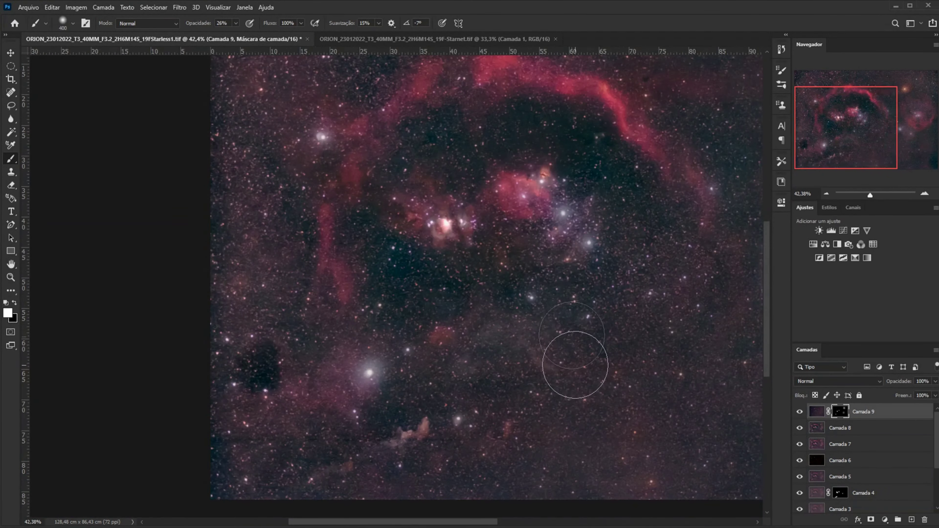
pyautogui.scroll(3, 419, 168)
pyautogui.scroll(3, 430, 252)
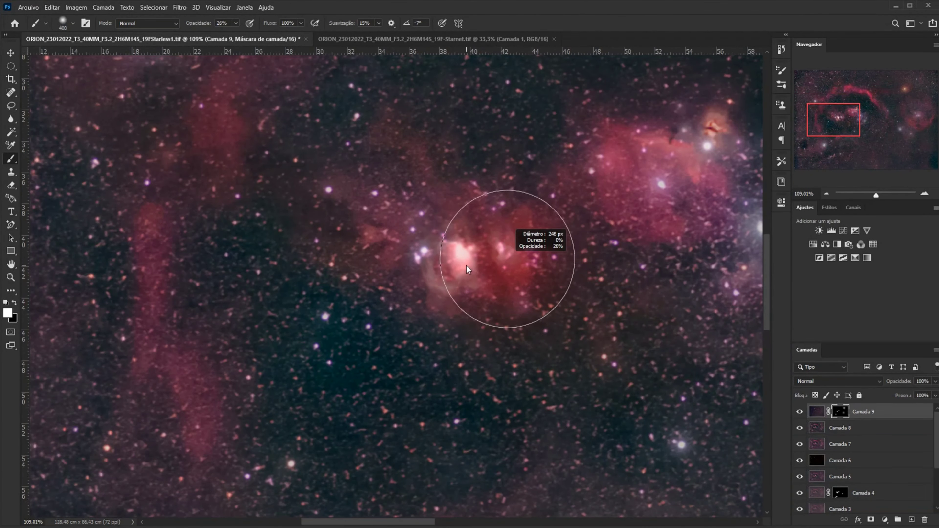
pyautogui.moveTo(467, 269); pyautogui.dragTo(446, 244)
pyautogui.scroll(-3, 451, 273)
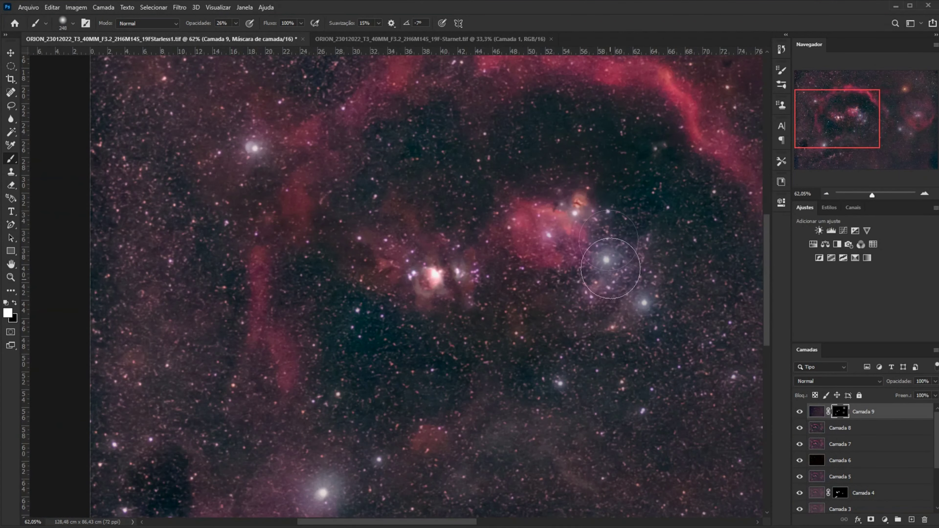
pyautogui.scroll(3, 625, 251)
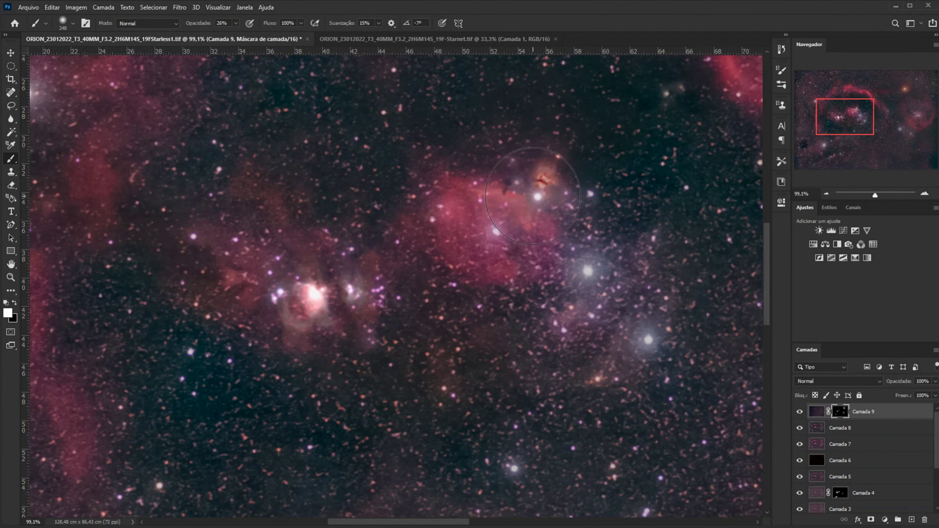
pyautogui.scroll(-1, 540, 227)
pyautogui.scroll(-3, 540, 227)
pyautogui.scroll(2, 499, 237)
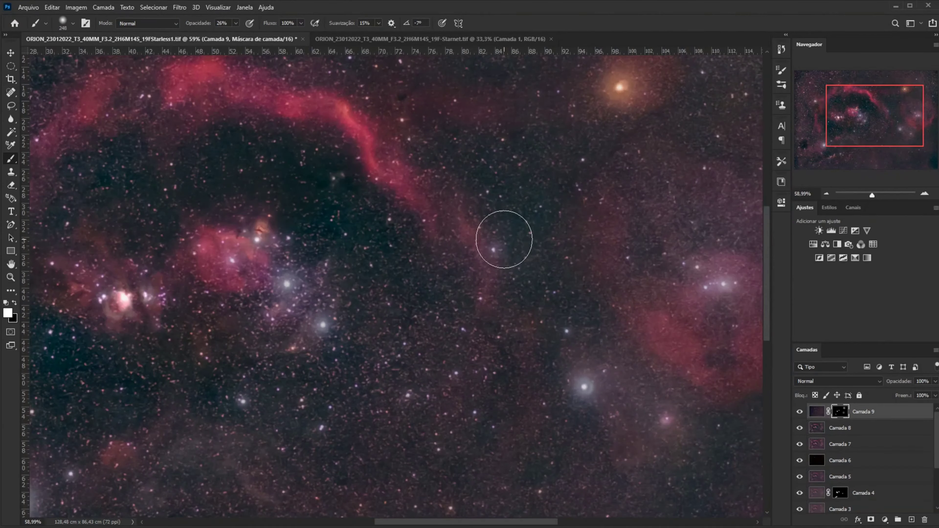
pyautogui.scroll(1, 528, 237)
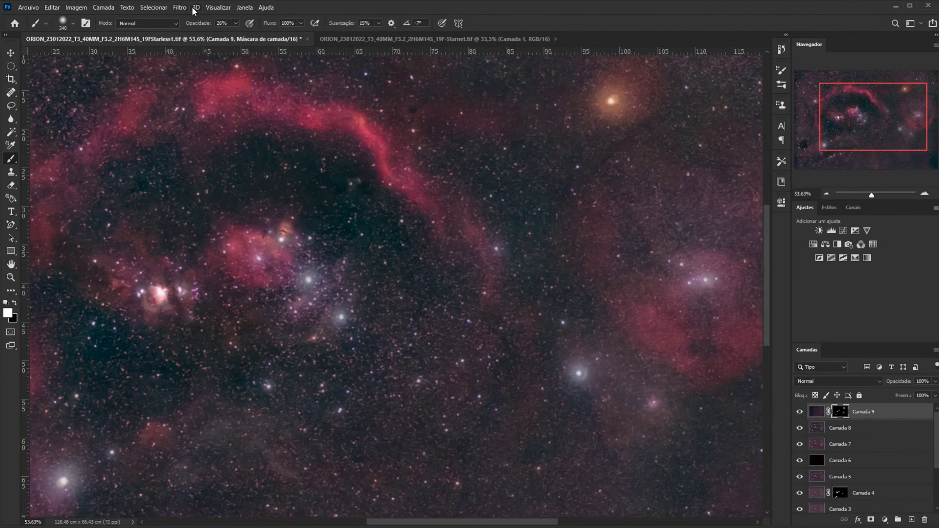
pyautogui.click(180, 7)
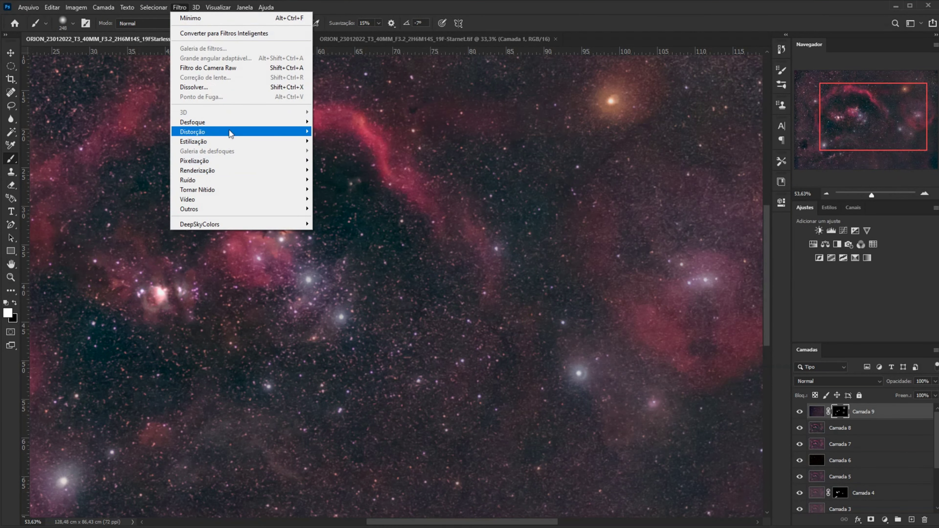
# Step: Soften Camada 9's mask with a 3,0-pixel Gaussian blur and pull a crop frame slightly inward
pyautogui.moveTo(193, 122)
pyautogui.click(351, 180)
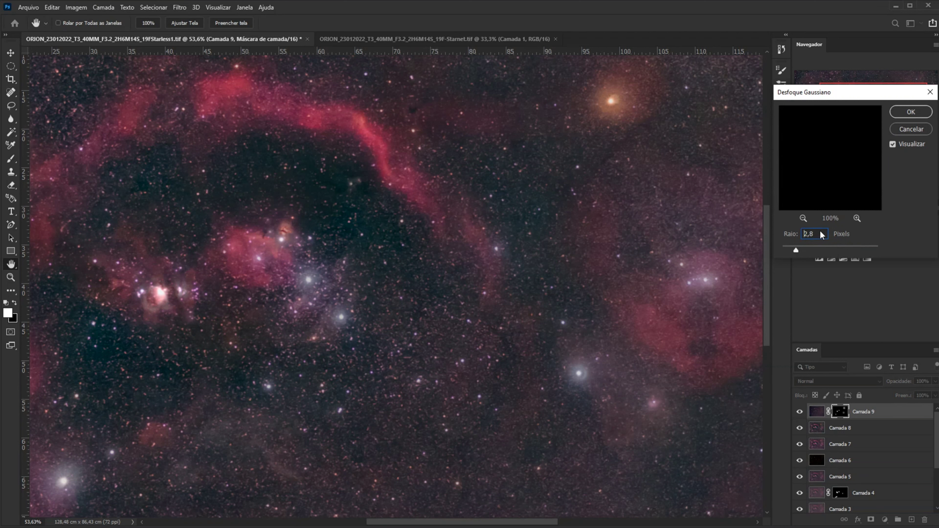
pyautogui.press('Up')
pyautogui.click(911, 112)
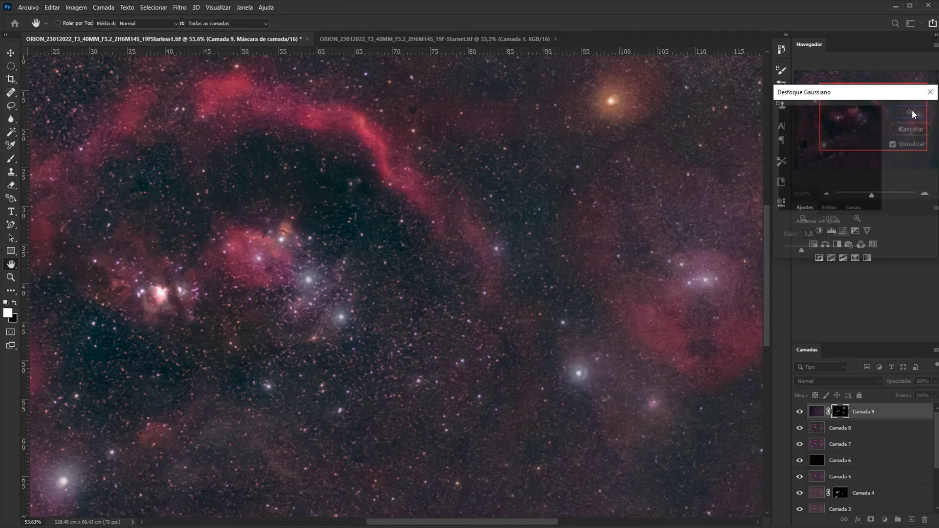
pyautogui.click(13, 79)
pyautogui.moveTo(118, 99); pyautogui.dragTo(142, 110)
# Step: Adjust and commit the crop to 117,86 × 79,3 cm, then stamp visible layers into Camada 10
pyautogui.moveTo(271, 202); pyautogui.dragTo(272, 212)
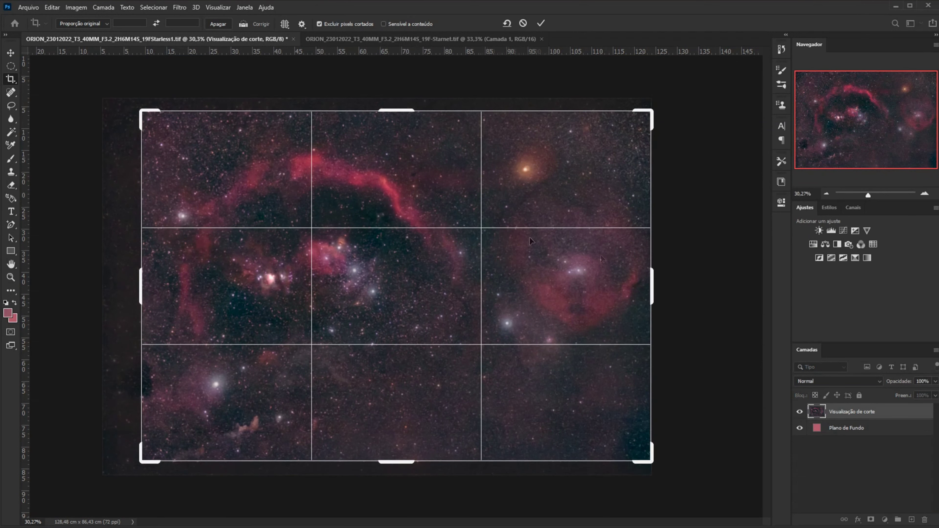
pyautogui.moveTo(651, 282); pyautogui.dragTo(650, 281)
pyautogui.moveTo(650, 281); pyautogui.dragTo(649, 282)
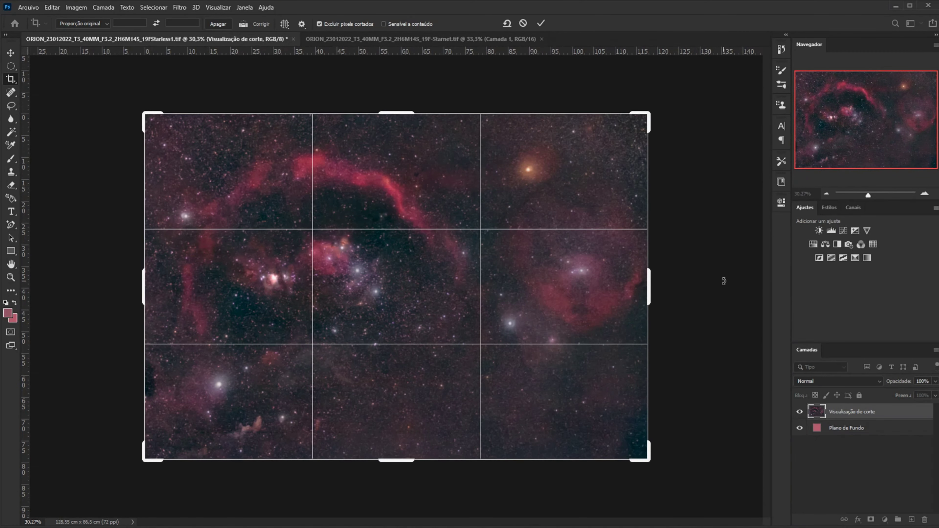
pyautogui.press('Return')
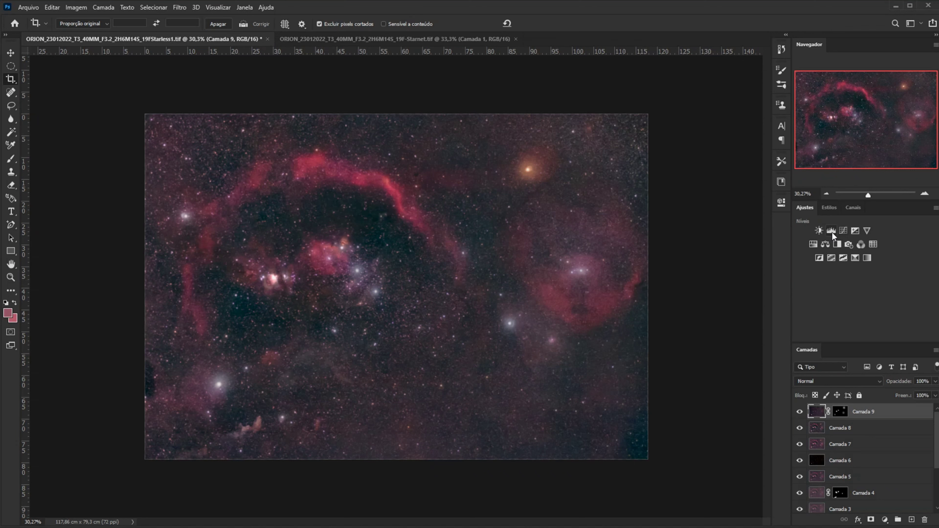
pyautogui.hotkey('ctrl', 'shift', 'alt', 'e')
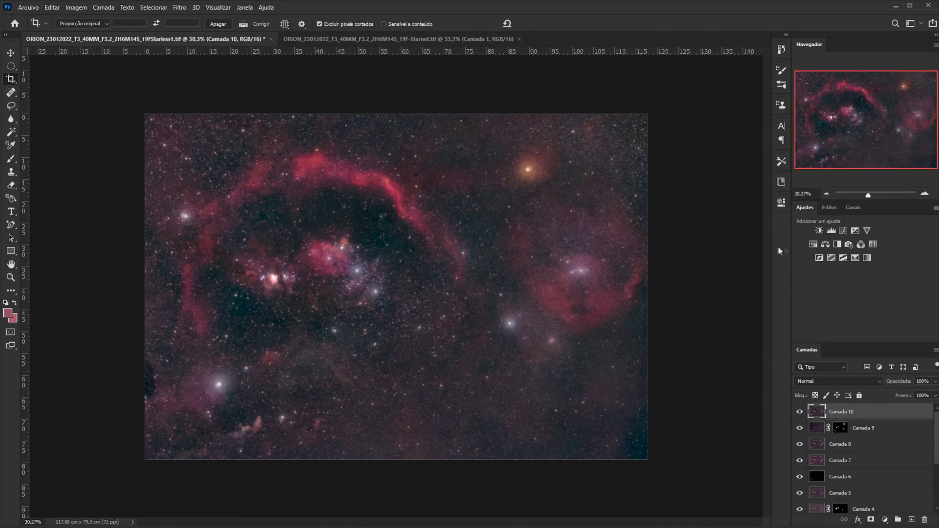
# Step: Add a Níveis 1 Levels layer, raising the red black point to 4 and nudging green and blue
pyautogui.click(833, 231)
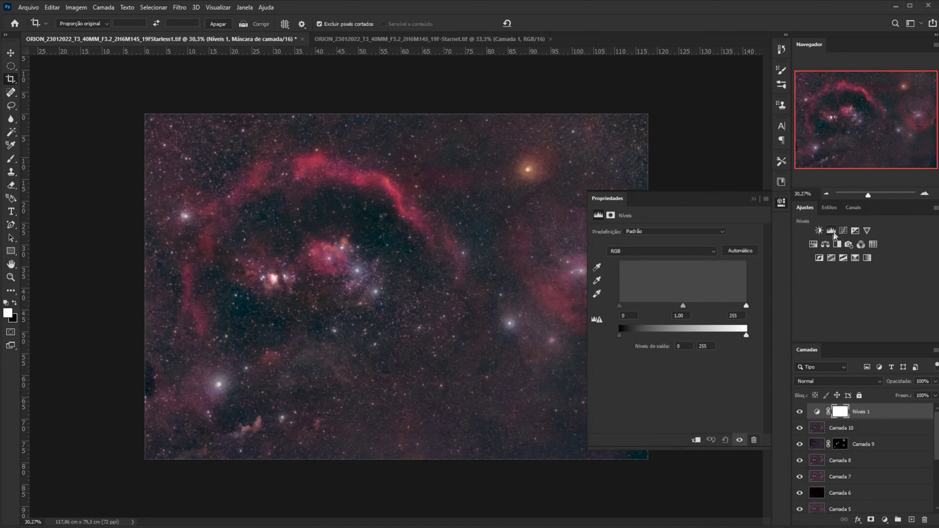
pyautogui.click(651, 252)
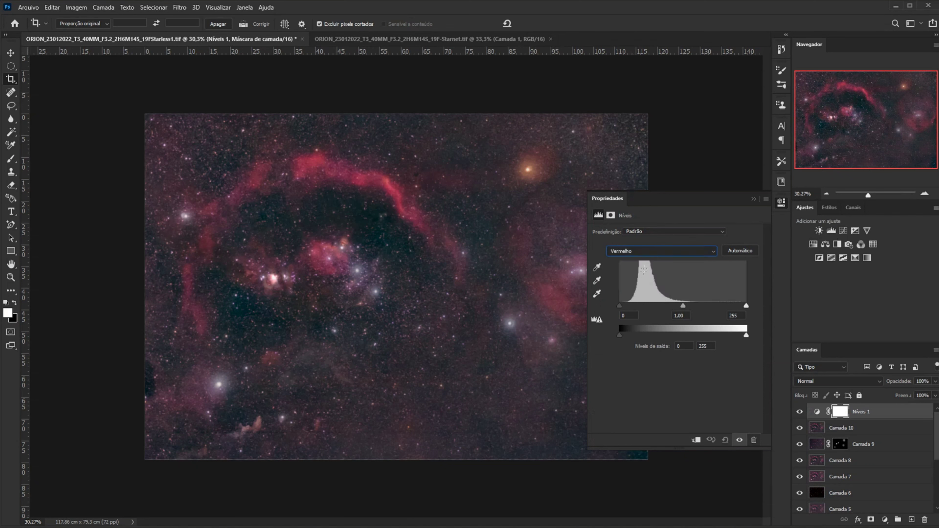
pyautogui.moveTo(620, 306); pyautogui.dragTo(622, 307)
pyautogui.click(651, 251)
pyautogui.click(635, 269)
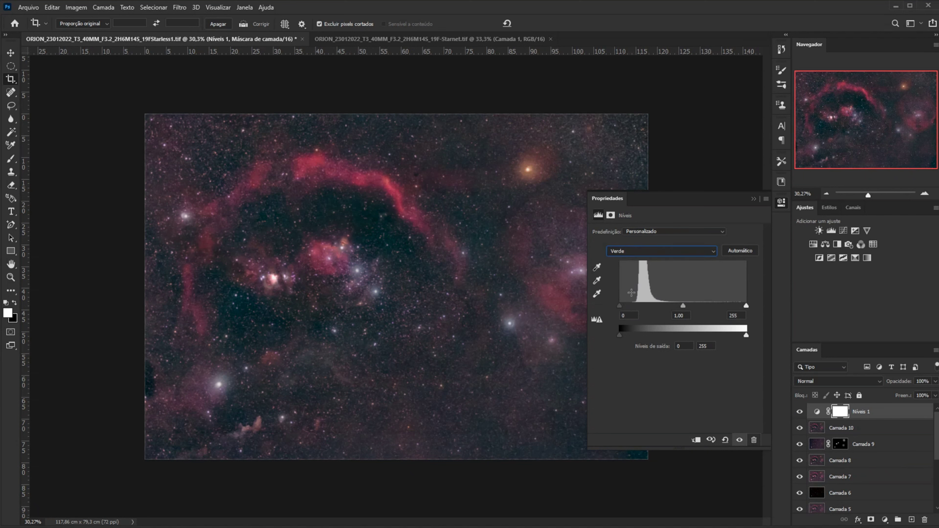
pyautogui.moveTo(621, 307); pyautogui.dragTo(621, 308)
pyautogui.click(648, 252)
pyautogui.click(637, 283)
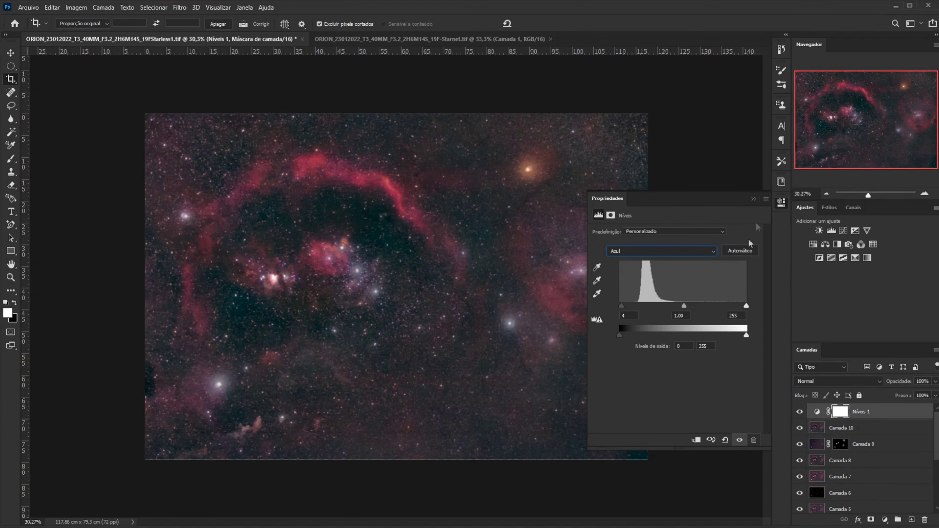
pyautogui.click(753, 199)
# Step: Stamp all visible layers into a new merged layer, Camada 11
pyautogui.scroll(-3, 622, 313)
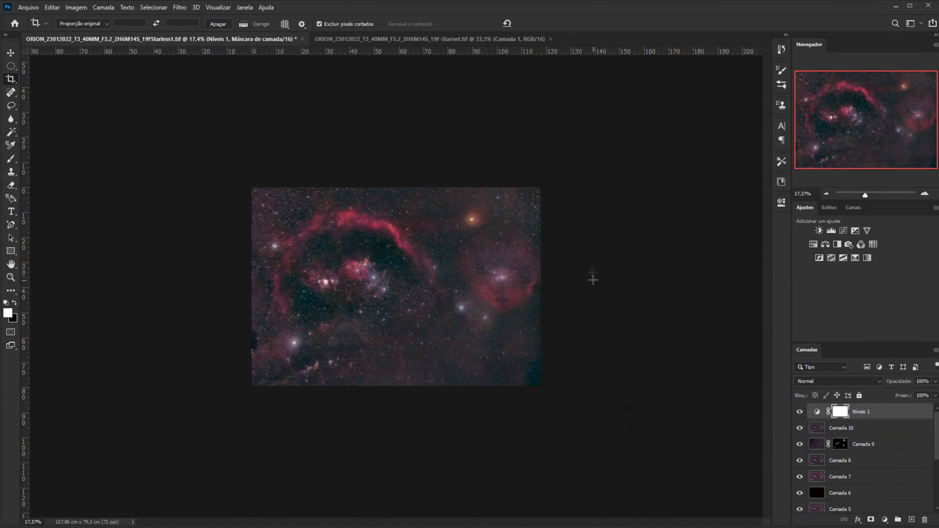
pyautogui.scroll(-1, 599, 289)
pyautogui.scroll(2, 599, 290)
pyautogui.scroll(2, 600, 289)
pyautogui.press('ctrl')
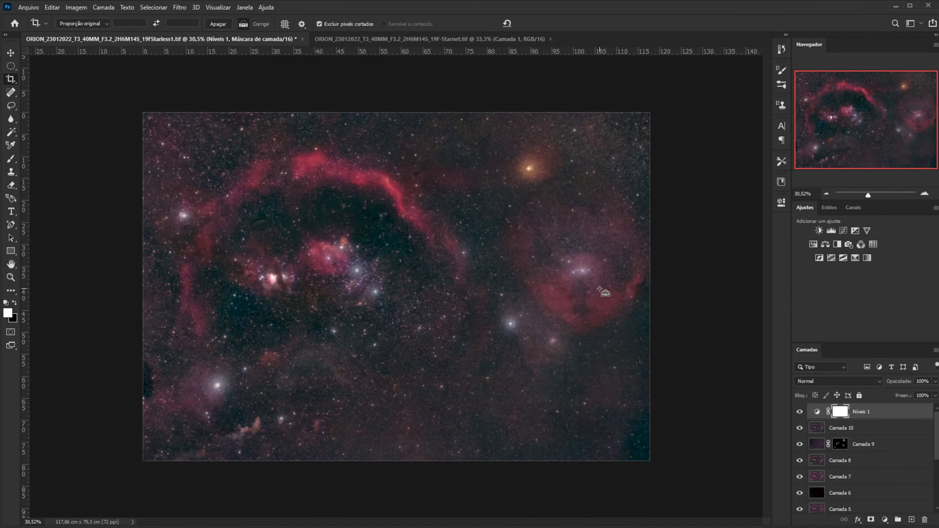
pyautogui.hotkey('ctrl', 'shift', 'alt', 'e')
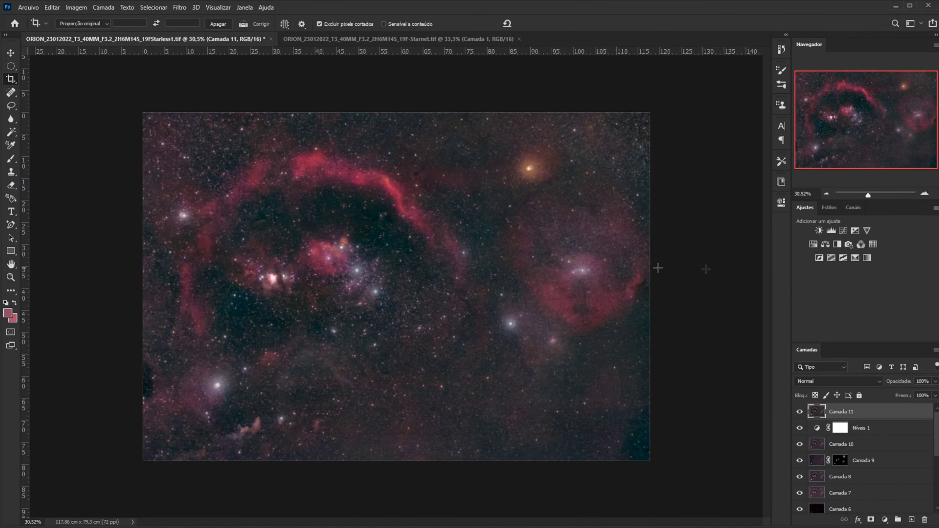
# Step: Add a Cor Seletiva 1 layer, pulling magenta from reds and setting cyans to Cyan -34 with slight Black
pyautogui.click(854, 257)
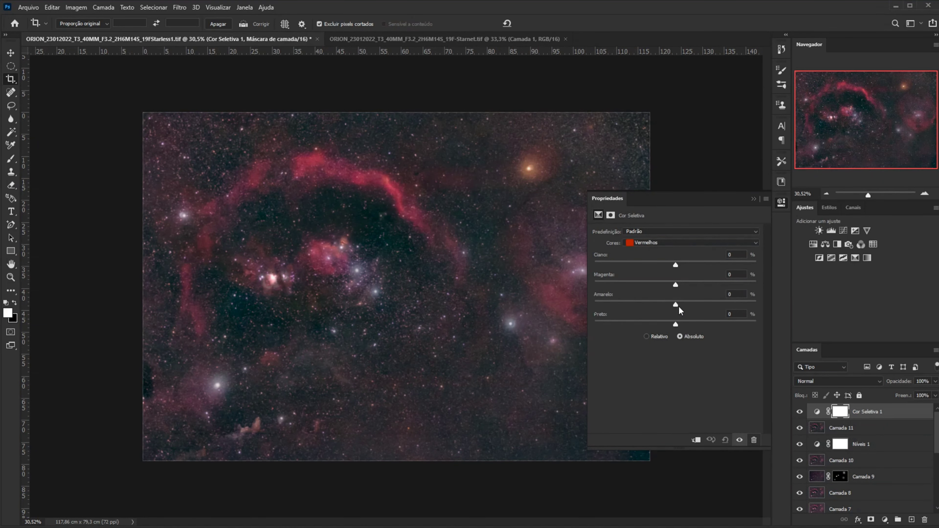
pyautogui.moveTo(675, 290)
pyautogui.mouseDown()
pyautogui.moveTo(662, 290)
pyautogui.moveTo(676, 294)
pyautogui.mouseUp()
pyautogui.click(694, 243)
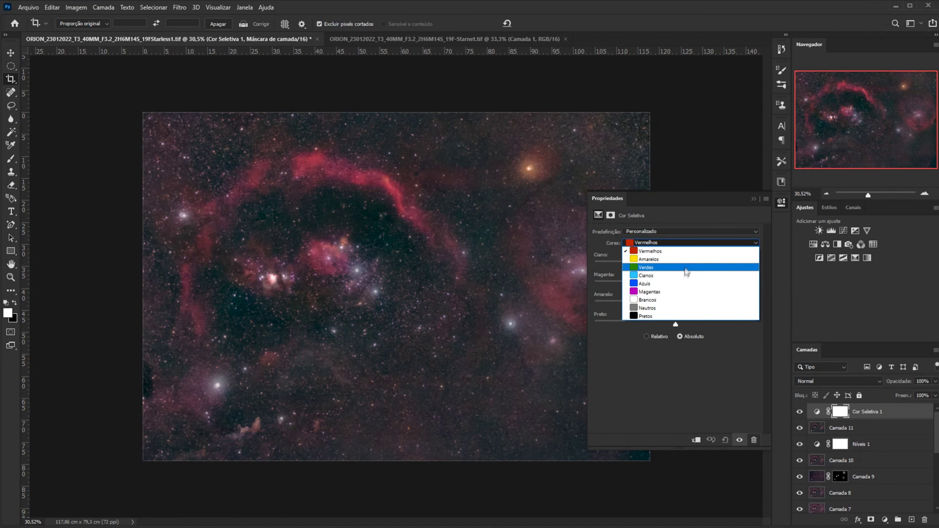
pyautogui.click(682, 275)
pyautogui.moveTo(675, 265)
pyautogui.mouseDown()
pyautogui.moveTo(717, 265)
pyautogui.moveTo(632, 269)
pyautogui.moveTo(728, 273)
pyautogui.moveTo(620, 272)
pyautogui.moveTo(745, 290)
pyautogui.mouseUp()
pyautogui.moveTo(672, 288)
pyautogui.mouseDown()
pyautogui.moveTo(649, 285)
pyautogui.moveTo(634, 269)
pyautogui.mouseUp()
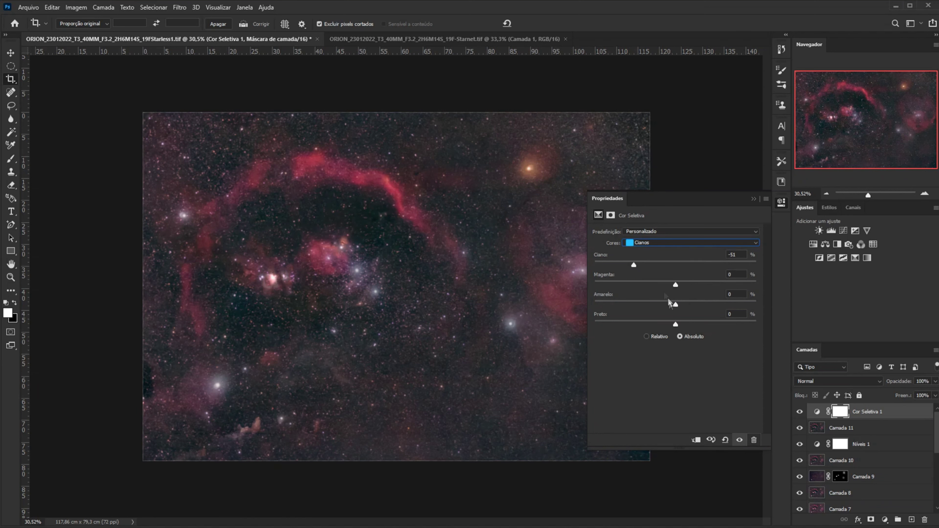
pyautogui.moveTo(675, 325); pyautogui.dragTo(680, 325)
# Step: In the greens range, add Black +67 and a little Magenta
pyautogui.click(668, 243)
pyautogui.click(661, 270)
pyautogui.moveTo(675, 324)
pyautogui.mouseDown()
pyautogui.moveTo(729, 325)
pyautogui.moveTo(701, 335)
pyautogui.mouseUp()
pyautogui.moveTo(675, 285); pyautogui.dragTo(685, 285)
# Step: Set the magentas range to Cyan +18, Magenta -21, Yellow +3, toggling the layer to compare
pyautogui.click(696, 244)
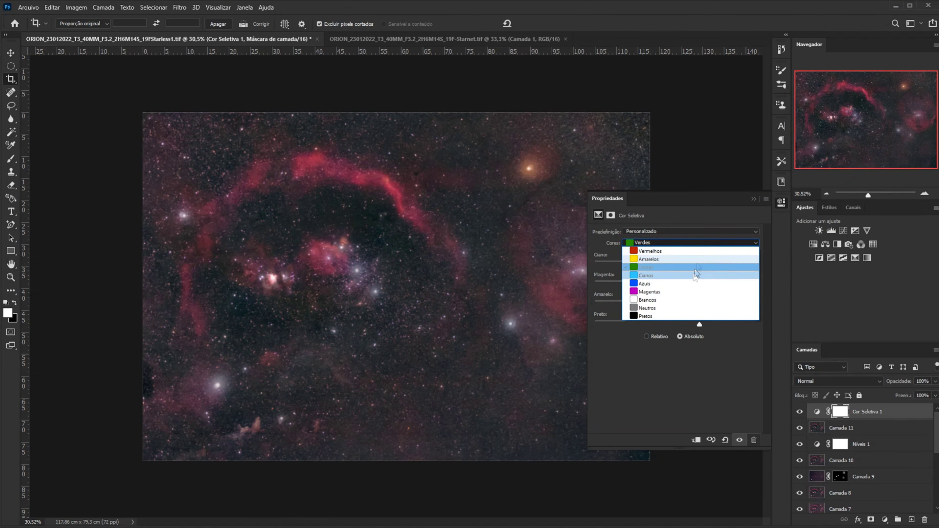
pyautogui.click(687, 290)
pyautogui.moveTo(675, 305)
pyautogui.mouseDown()
pyautogui.moveTo(644, 313)
pyautogui.moveTo(679, 315)
pyautogui.mouseUp()
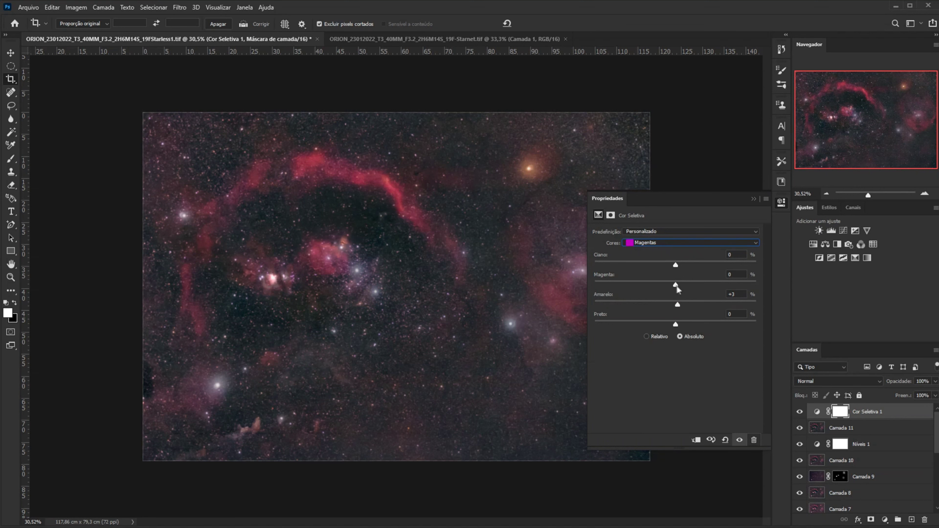
pyautogui.moveTo(676, 289)
pyautogui.mouseDown()
pyautogui.moveTo(697, 292)
pyautogui.moveTo(643, 295)
pyautogui.moveTo(678, 296)
pyautogui.mouseUp()
pyautogui.moveTo(670, 266)
pyautogui.mouseDown()
pyautogui.moveTo(715, 280)
pyautogui.moveTo(683, 283)
pyautogui.mouseUp()
pyautogui.click(739, 440)
pyautogui.click(739, 440)
pyautogui.click(739, 440)
# Step: Re-enable Cor Seletiva 1, stamp visible layers into Camada 13, and open the Camera Raw filter on it
pyautogui.click(754, 199)
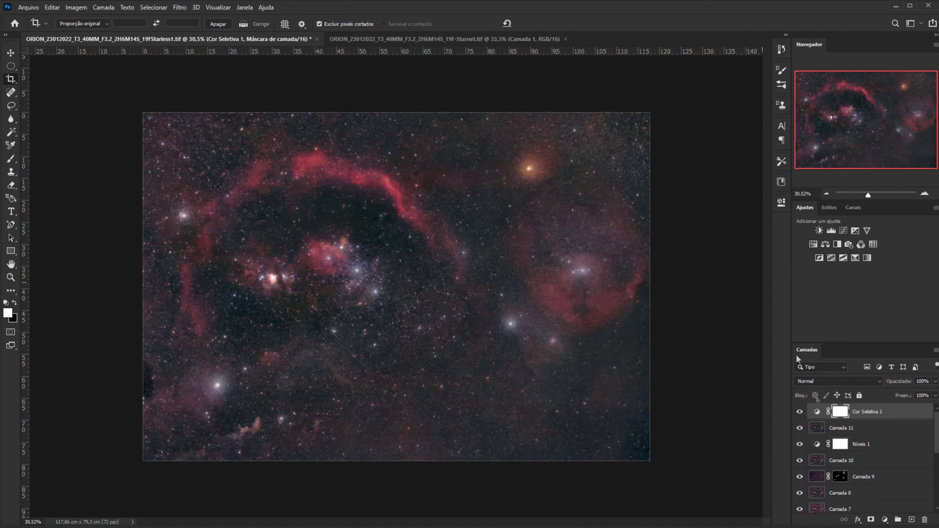
pyautogui.click(799, 412)
pyautogui.hotkey('ctrl', '-')
pyautogui.hotkey('ctrl', '-')
pyautogui.hotkey('ctrl', '-')
pyautogui.hotkey('ctrl', '-')
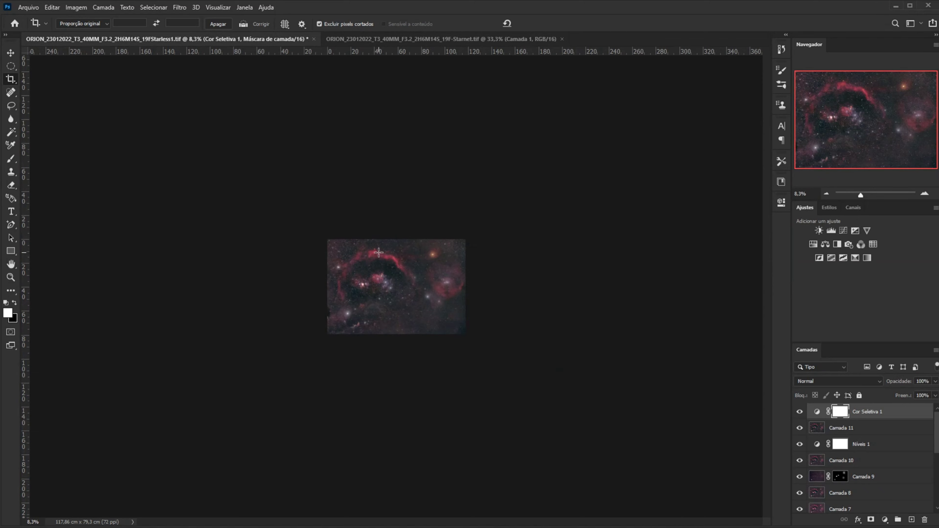
pyautogui.hotkey('ctrl', '+')
pyautogui.hotkey('ctrl', '+')
pyautogui.hotkey('ctrl', '+')
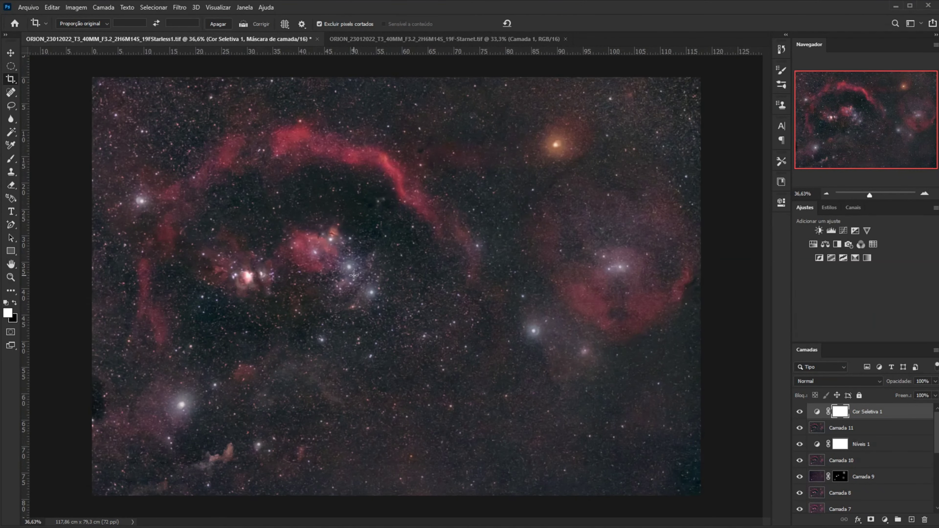
pyautogui.hotkey('ctrl', 'shift', 'alt', 'e')
pyautogui.click(185, 5)
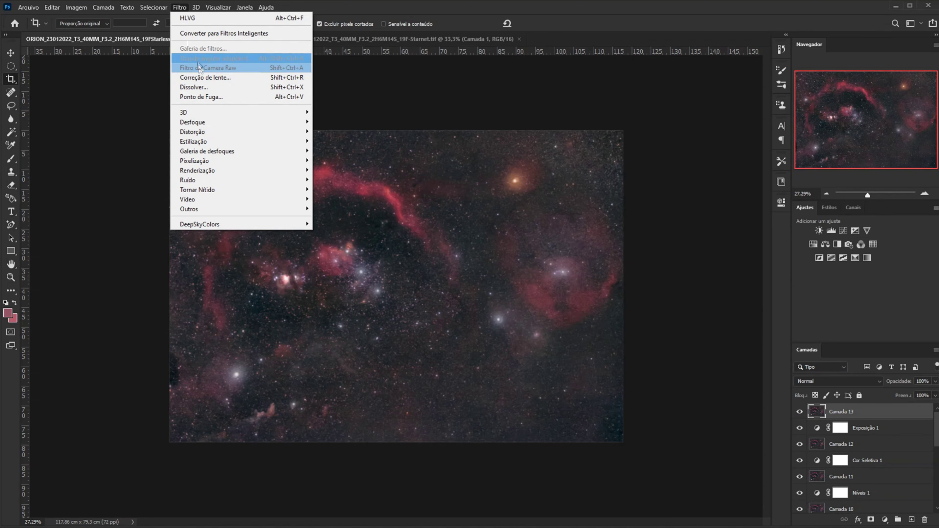
pyautogui.click(702, 364)
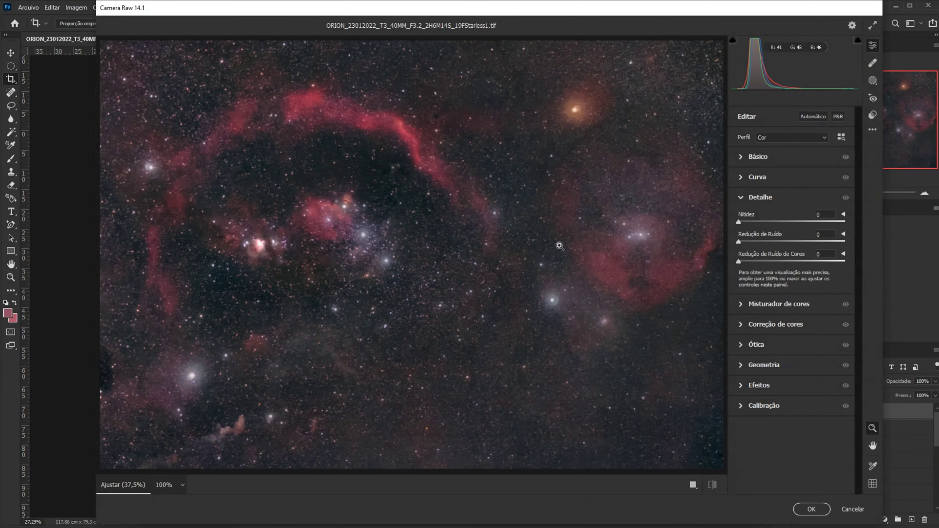
# Step: In the Basic panel, raise Claridade to +35, deepen Pretos, and reset Shadows, Highlights and Contrast to 0
pyautogui.scroll(2, 350, 296)
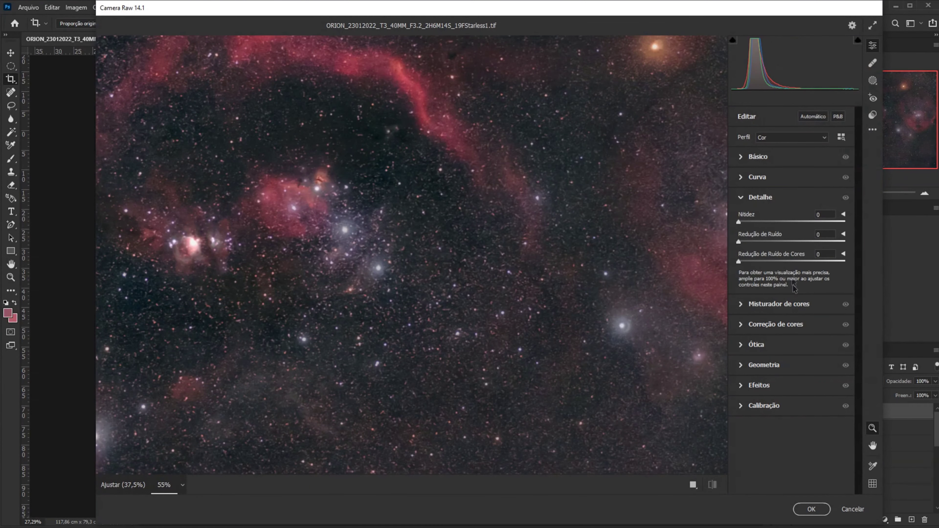
pyautogui.click(742, 160)
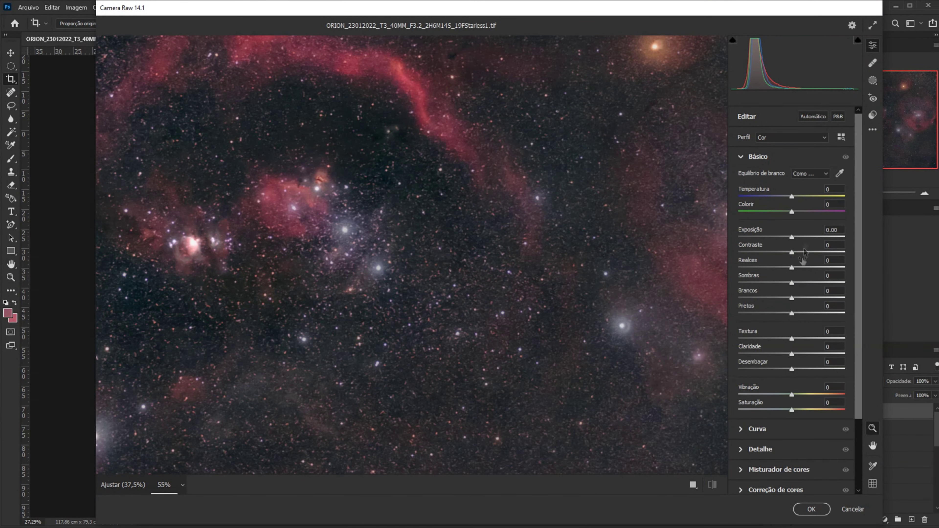
pyautogui.moveTo(794, 356); pyautogui.dragTo(809, 357)
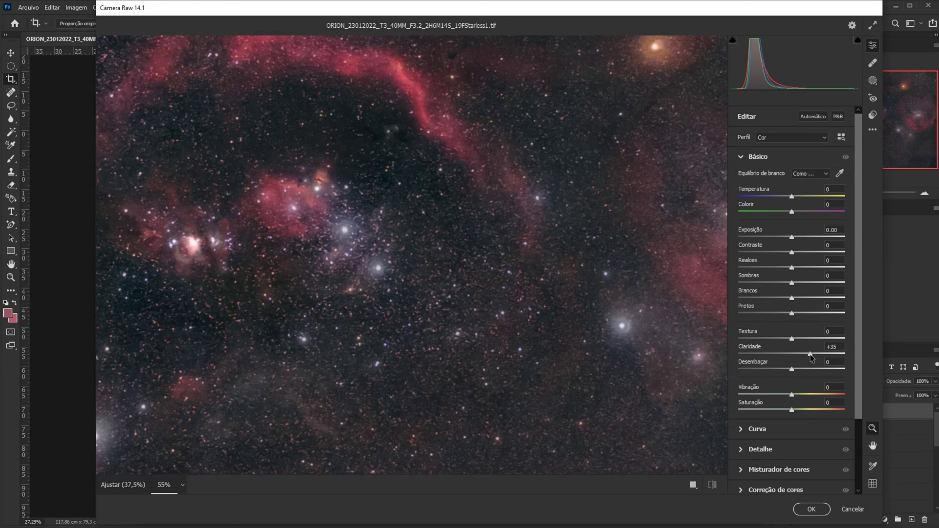
pyautogui.moveTo(791, 317); pyautogui.dragTo(787, 316)
pyautogui.scroll(-2, 466, 244)
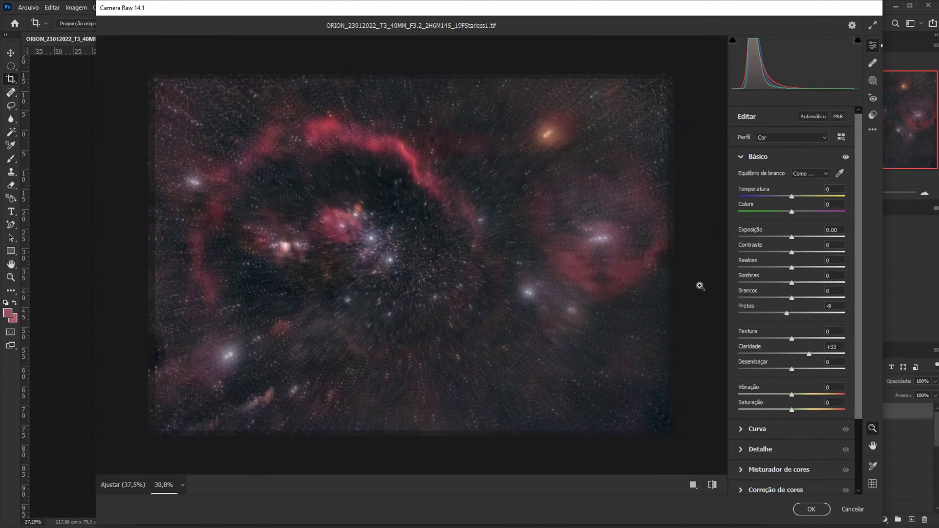
pyautogui.moveTo(785, 313)
pyautogui.mouseDown()
pyautogui.moveTo(770, 284)
pyautogui.moveTo(849, 293)
pyautogui.mouseUp()
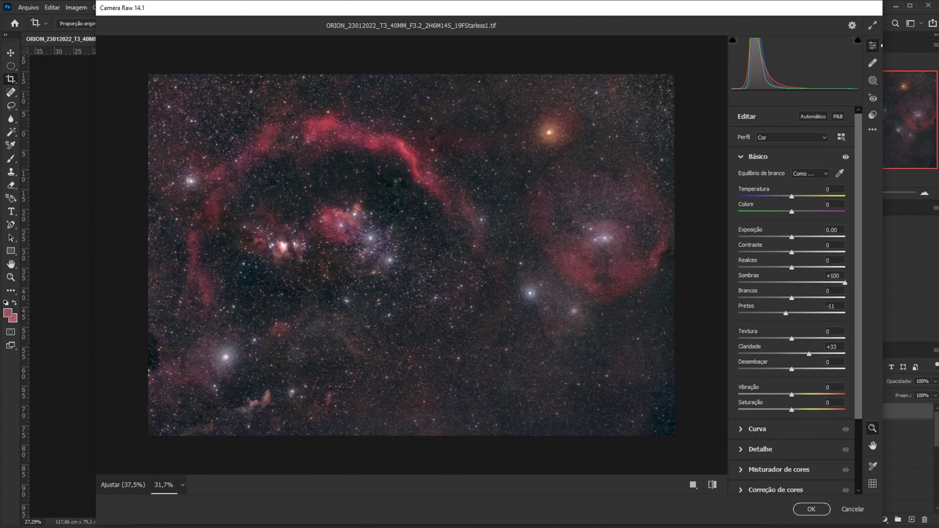
pyautogui.doubleClick(846, 283)
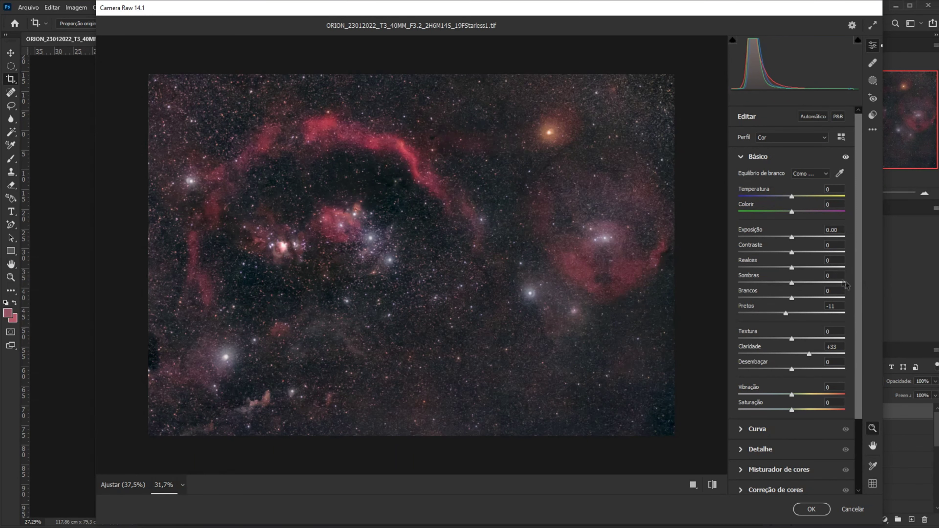
pyautogui.moveTo(792, 266)
pyautogui.mouseDown()
pyautogui.moveTo(776, 270)
pyautogui.moveTo(884, 266)
pyautogui.moveTo(767, 265)
pyautogui.moveTo(787, 255)
pyautogui.mouseUp()
pyautogui.doubleClick(767, 267)
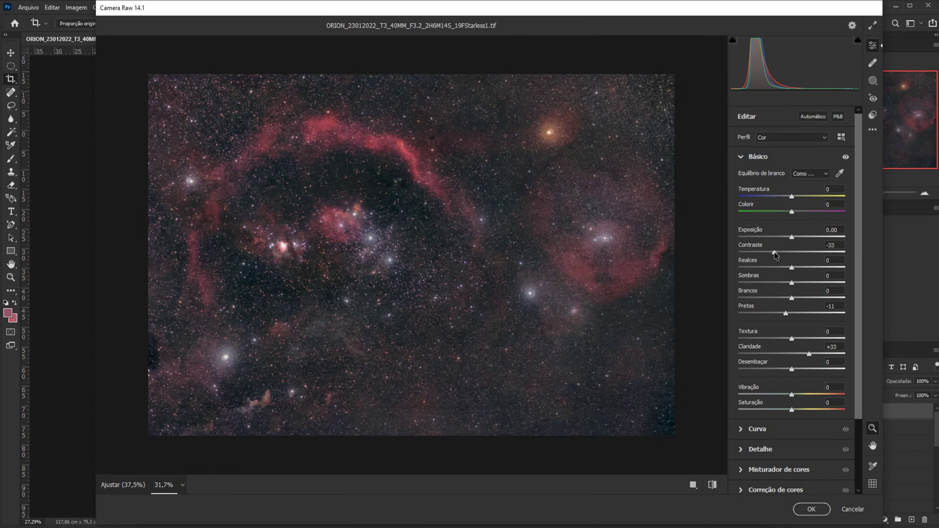
pyautogui.doubleClick(787, 255)
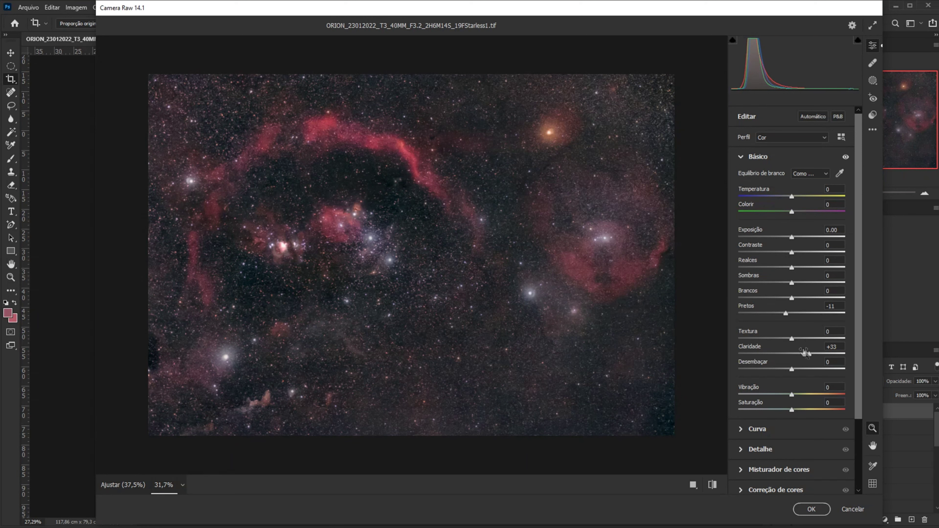
# Step: Try Desembaçar at +83, reset it to 0, and lower Claridade to +24 while zooming the preview
pyautogui.moveTo(791, 370); pyautogui.dragTo(840, 369)
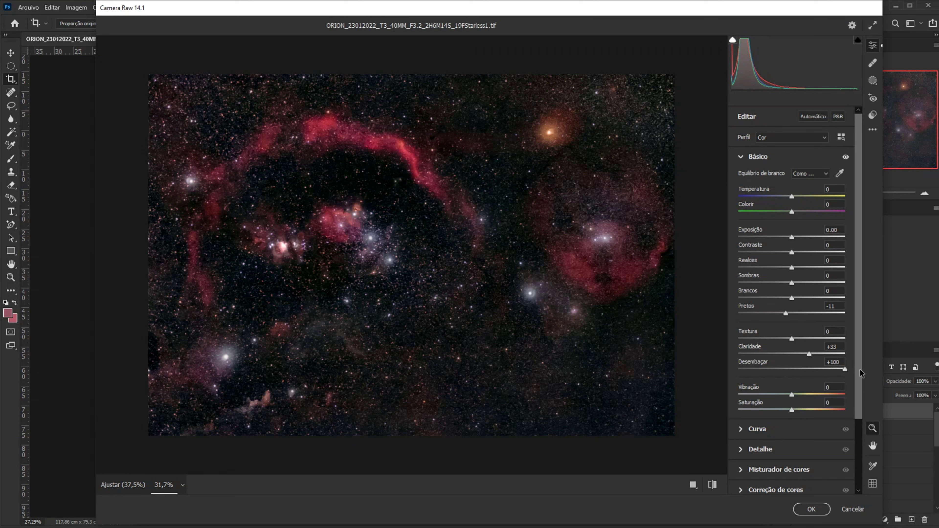
pyautogui.moveTo(840, 370); pyautogui.dragTo(803, 369)
pyautogui.doubleClick(805, 369)
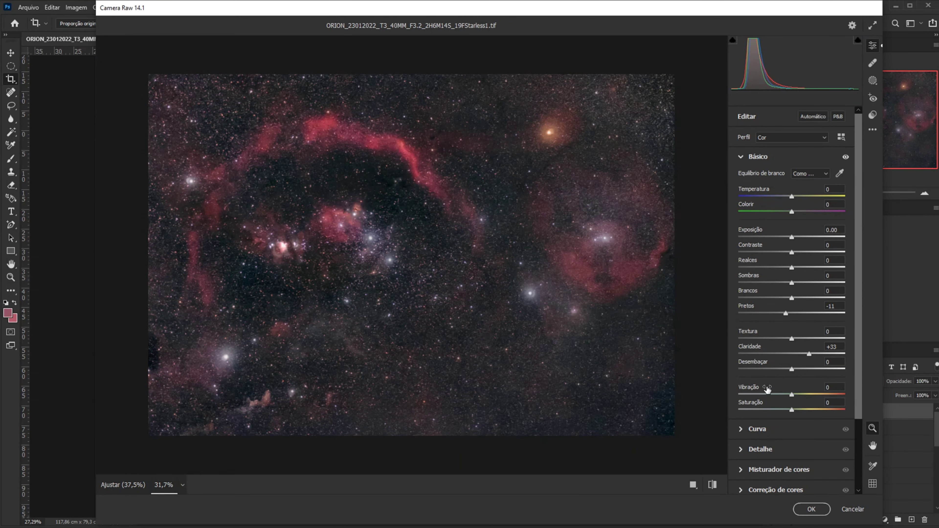
pyautogui.moveTo(808, 355); pyautogui.dragTo(805, 355)
pyautogui.scroll(3, 512, 239)
pyautogui.scroll(3, 513, 239)
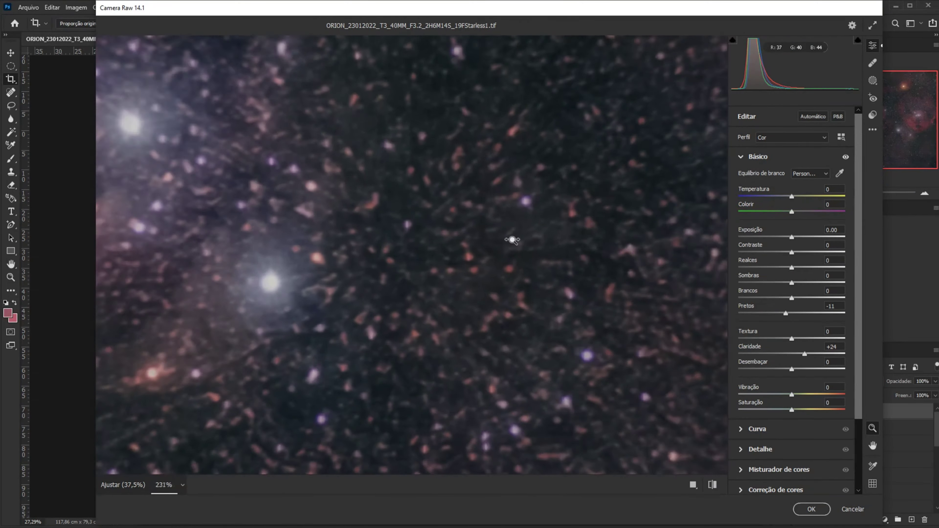
pyautogui.scroll(-3, 221, 157)
pyautogui.scroll(-2, 222, 157)
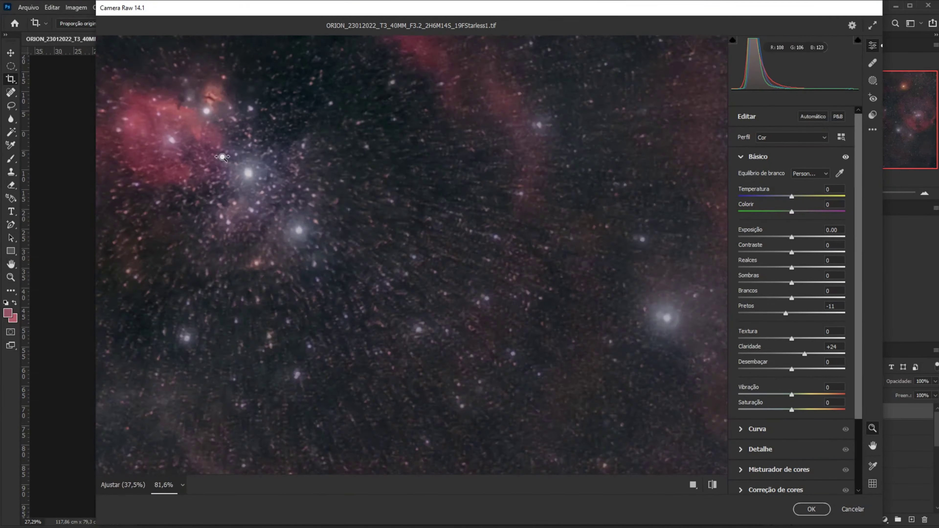
pyautogui.scroll(-4, 292, 155)
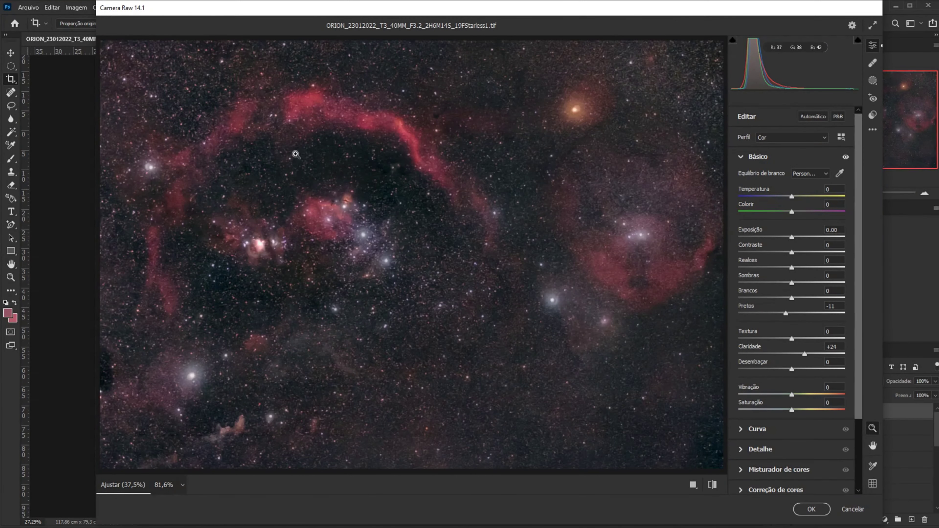
pyautogui.scroll(2, 296, 155)
pyautogui.scroll(2, 505, 292)
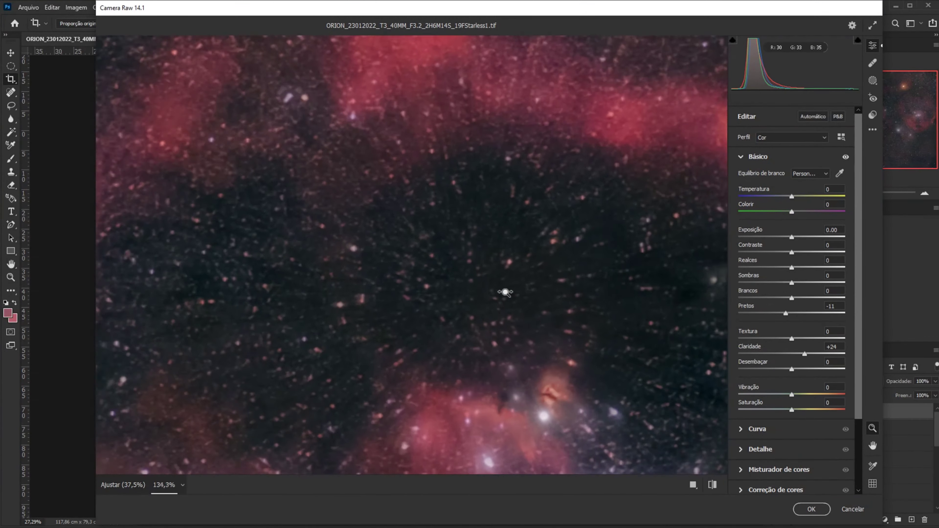
pyautogui.scroll(-1, 505, 292)
pyautogui.scroll(-3, 761, 401)
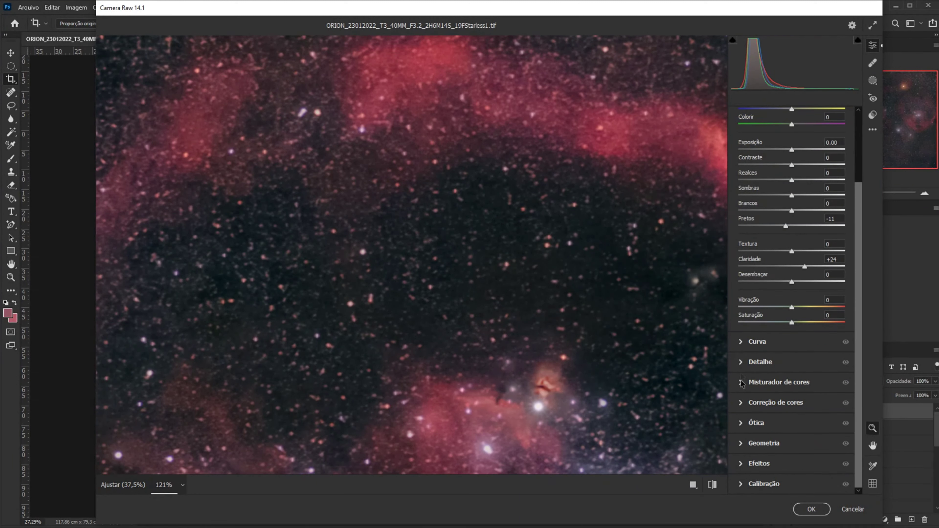
# Step: In the Detalhe panel set Nitidez 87, Mascarando 21, luminance noise reduction 0, colour noise reduction 16
pyautogui.click(741, 362)
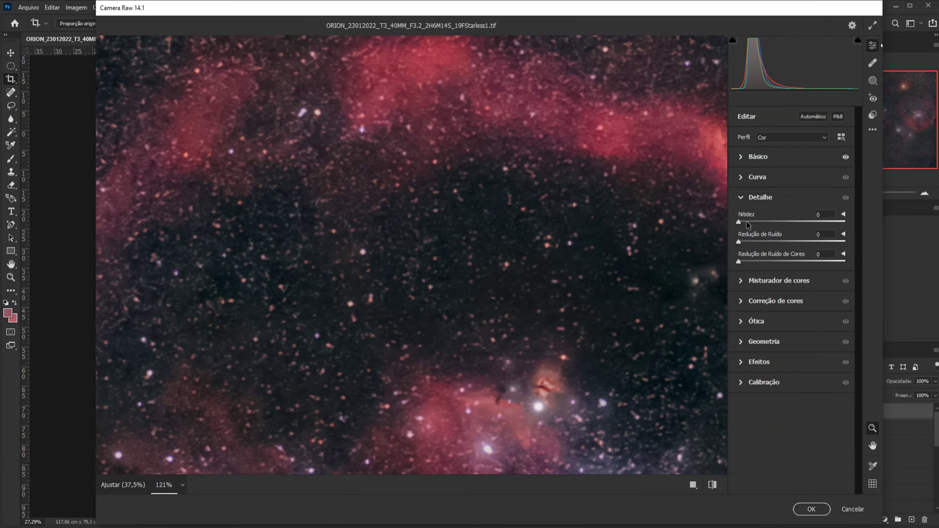
pyautogui.moveTo(739, 222); pyautogui.dragTo(787, 222)
pyautogui.doubleClick(763, 240)
pyautogui.click(843, 215)
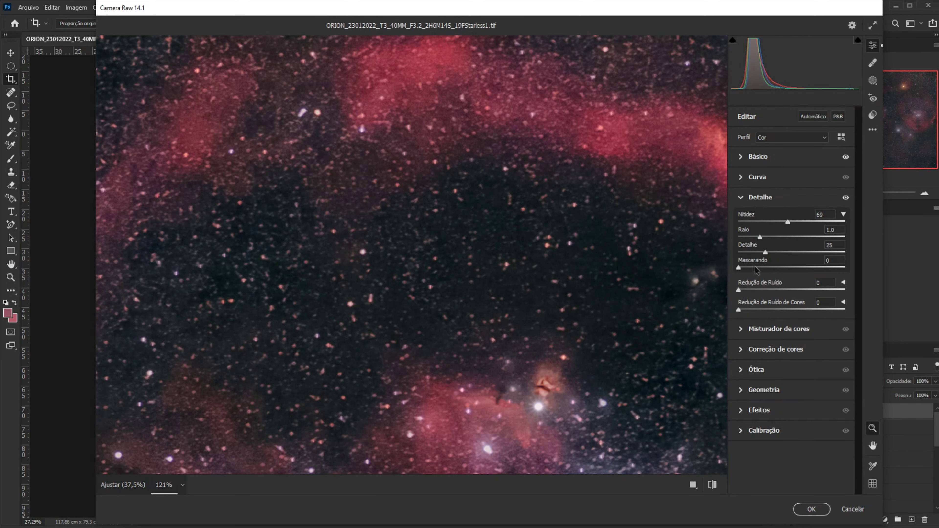
pyautogui.moveTo(746, 267); pyautogui.dragTo(757, 267)
pyautogui.moveTo(789, 222); pyautogui.dragTo(802, 224)
pyautogui.moveTo(750, 310); pyautogui.dragTo(756, 310)
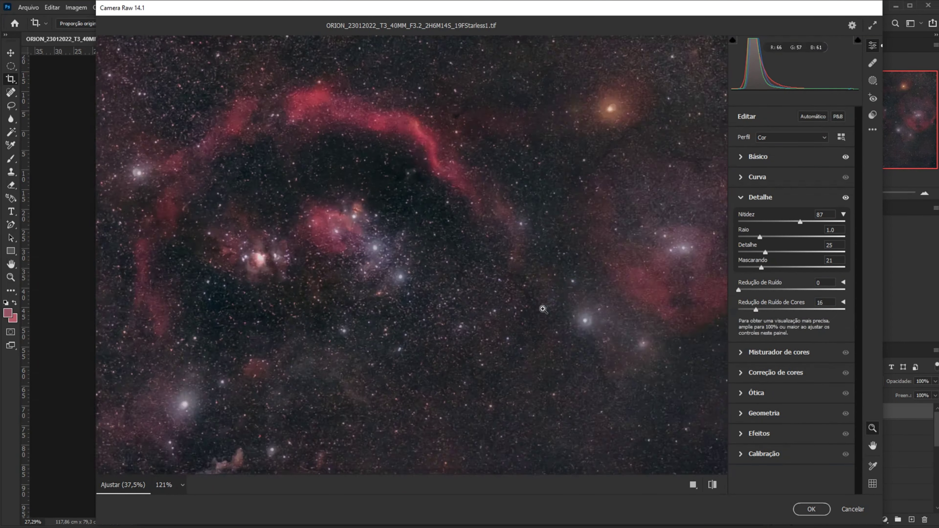
# Step: Inspect the sharpened nebula in the fitted preview and apply the Camera Raw edits to Camada 13
pyautogui.click(551, 311)
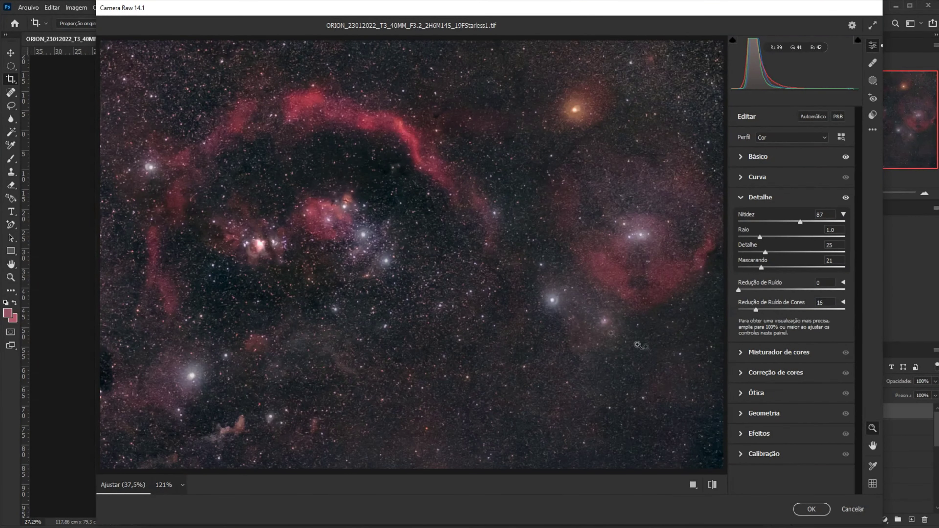
pyautogui.scroll(-1, 406, 246)
pyautogui.scroll(-1, 406, 245)
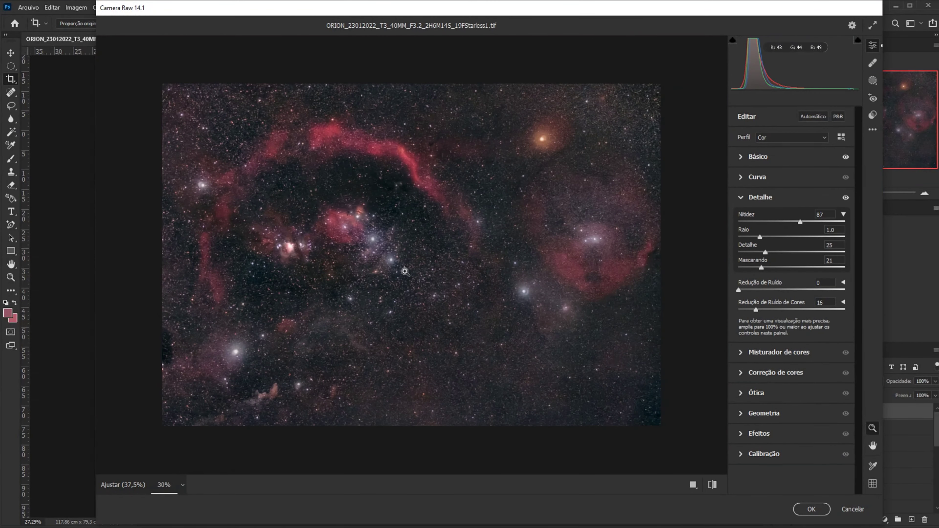
pyautogui.scroll(-1, 405, 245)
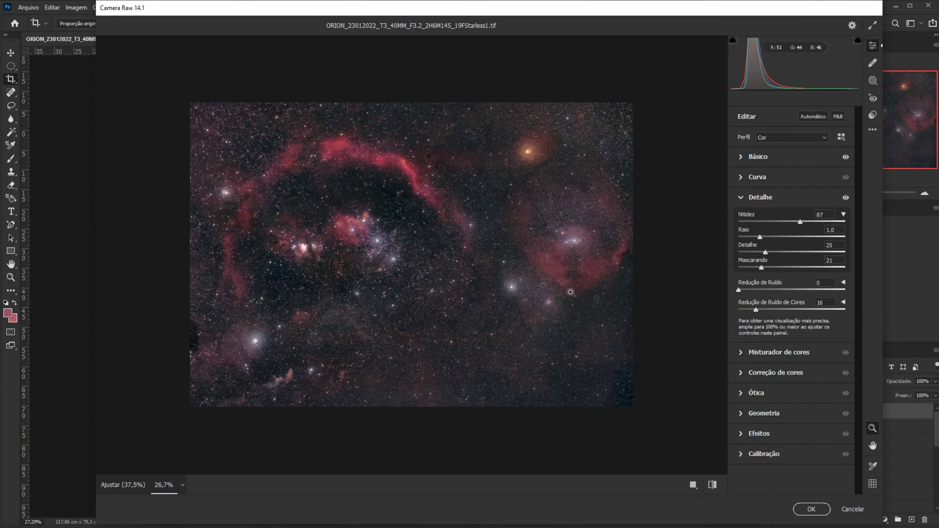
pyautogui.scroll(5, 308, 259)
pyautogui.scroll(3, 303, 228)
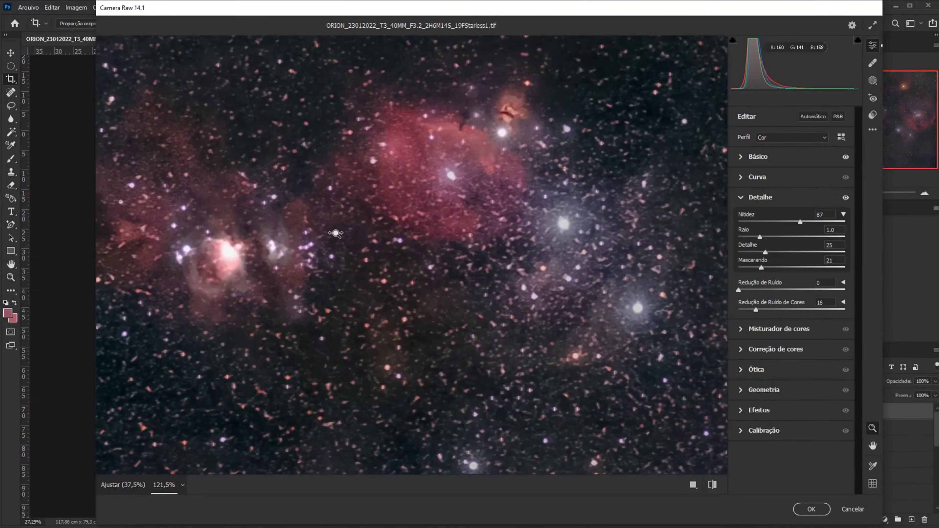
pyautogui.scroll(-2, 318, 237)
pyautogui.scroll(-3, 267, 246)
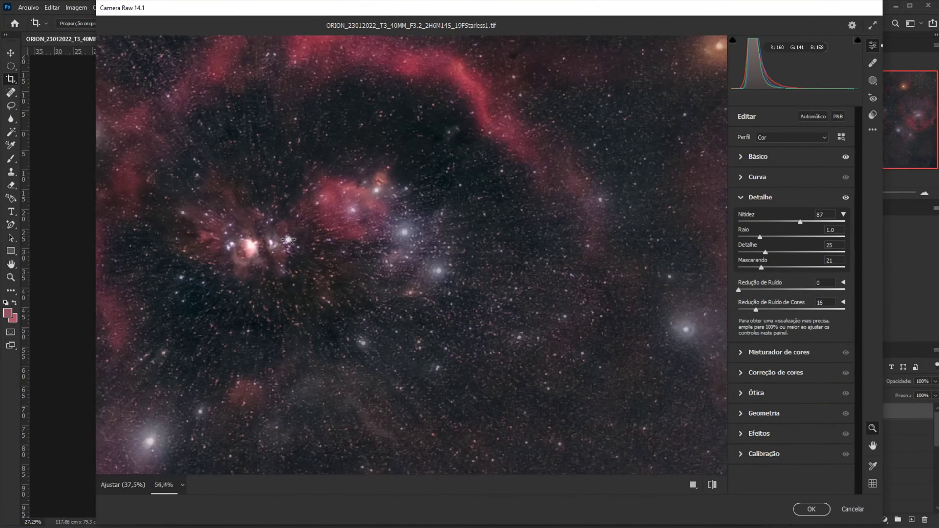
pyautogui.scroll(-1, 267, 246)
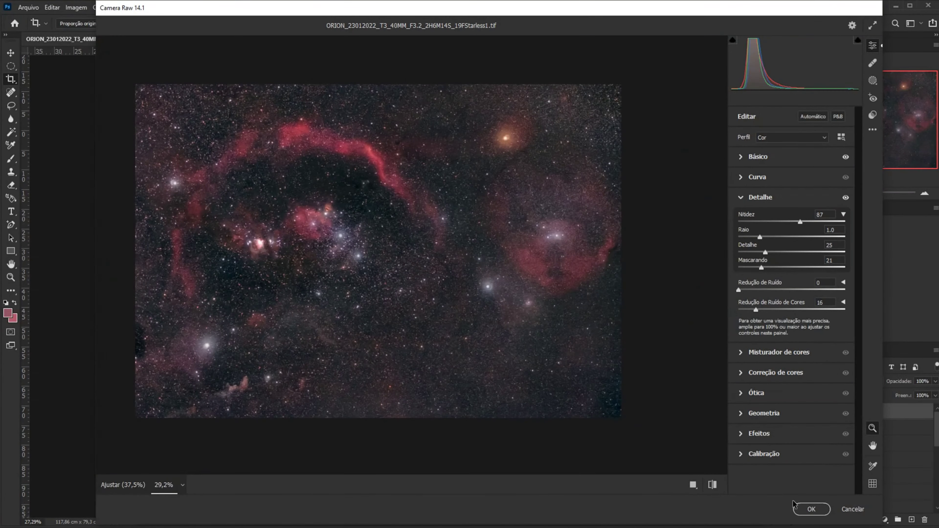
pyautogui.click(802, 510)
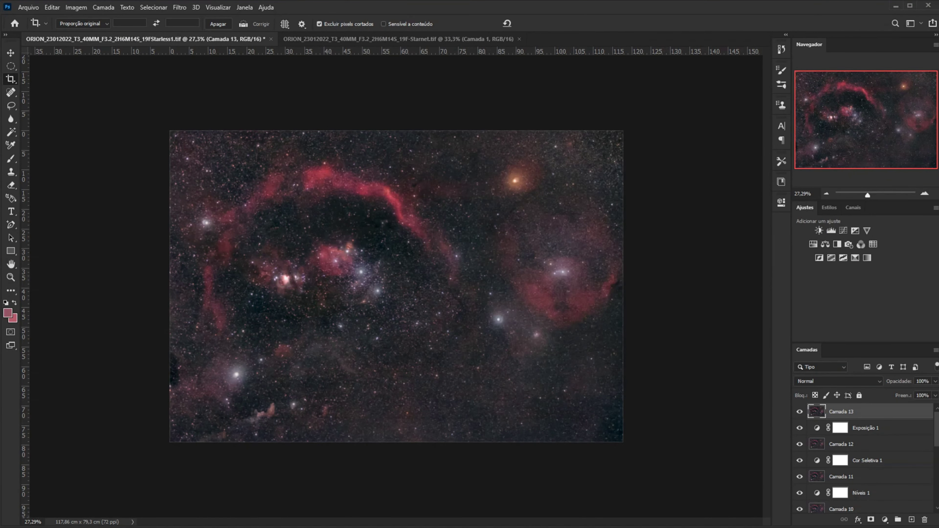
# Step: Place LOGO 21 from Downloads, scaled down into the image's bottom-right corner
pyautogui.hotkey('alt', 'Tab')
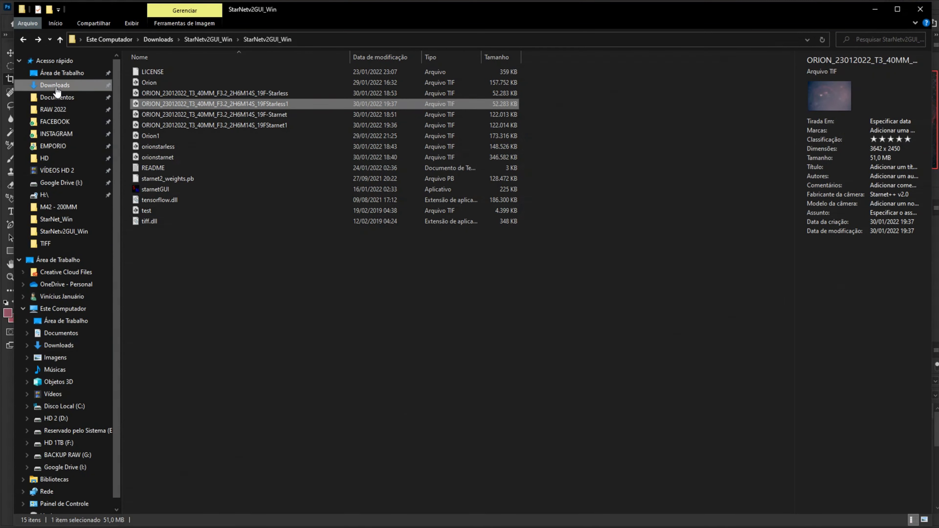
pyautogui.click(55, 85)
pyautogui.click(149, 84)
pyautogui.moveTo(150, 85); pyautogui.dragTo(367, 310)
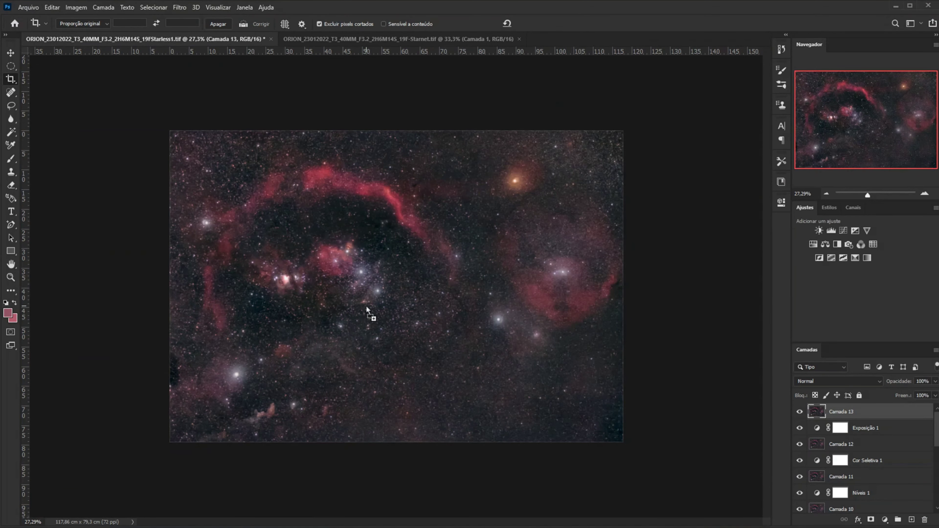
pyautogui.moveTo(245, 130)
pyautogui.mouseDown()
pyautogui.moveTo(303, 191)
pyautogui.moveTo(467, 409)
pyautogui.moveTo(502, 396)
pyautogui.mouseUp()
pyautogui.moveTo(527, 425); pyautogui.dragTo(598, 425)
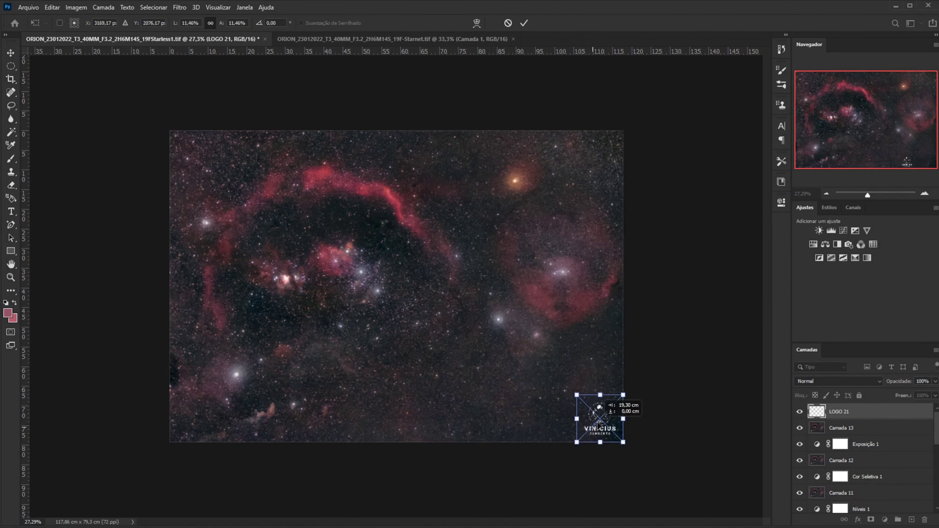
pyautogui.press('c')
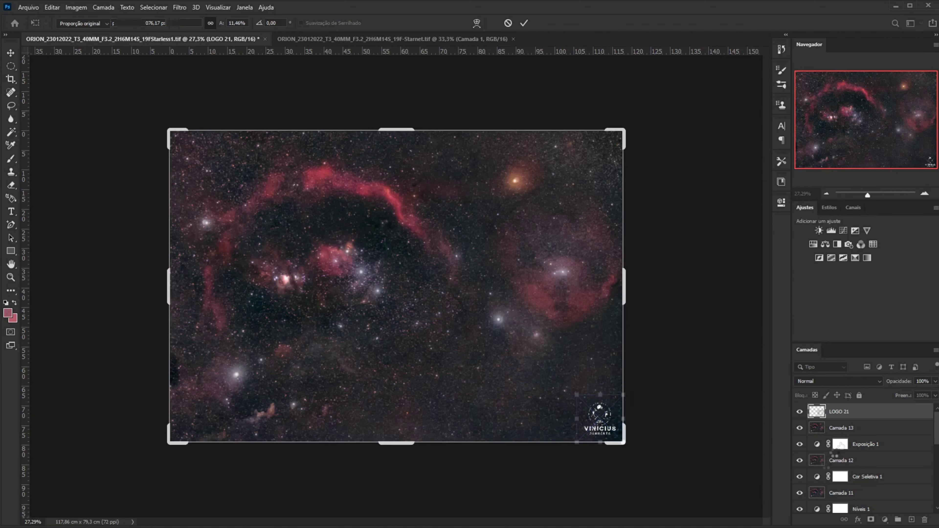
# Step: Set the logo layer to 63% opacity and nudge it slightly lower
pyautogui.moveTo(906, 383); pyautogui.dragTo(879, 383)
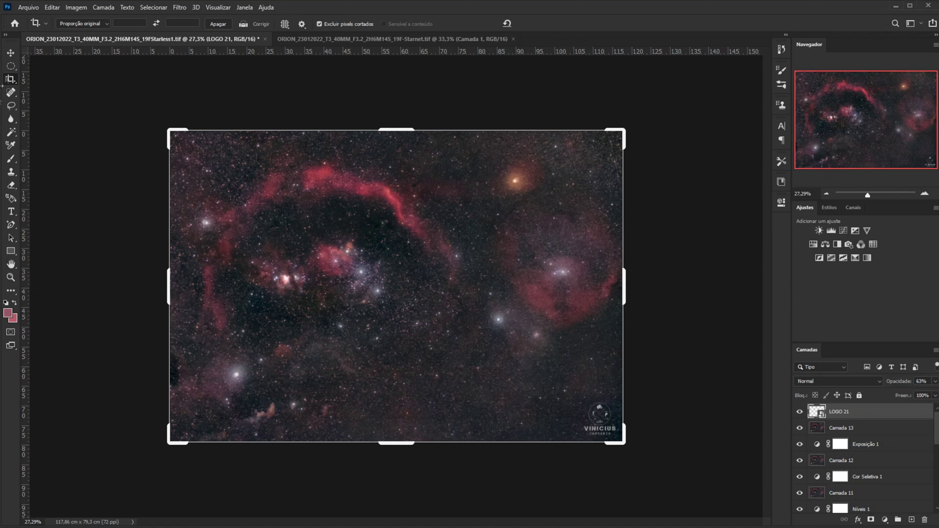
pyautogui.click(11, 52)
pyautogui.click(107, 157)
pyautogui.scroll(2, 575, 425)
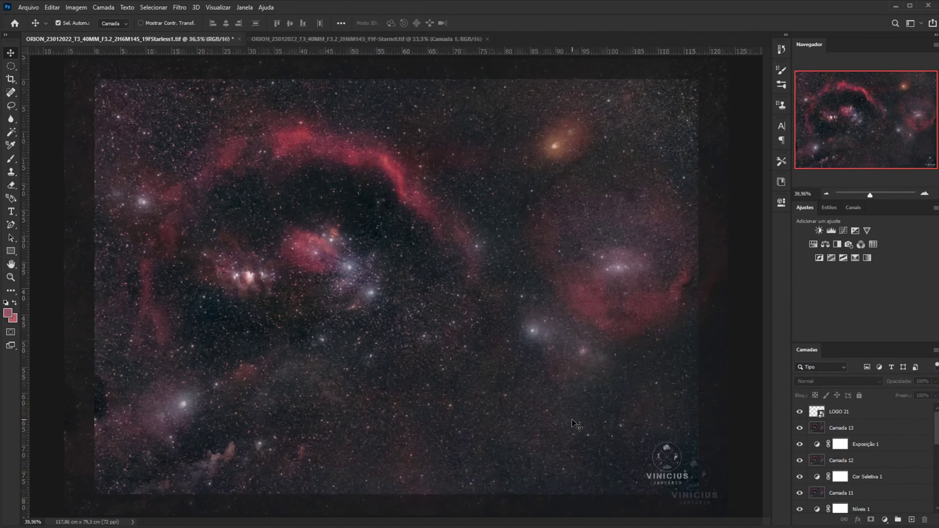
pyautogui.click(838, 426)
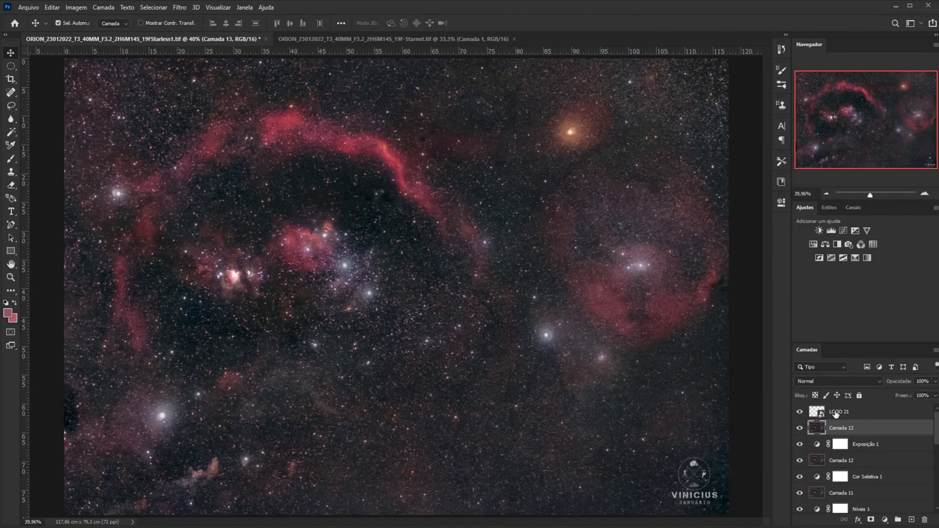
pyautogui.hotkey('shift', 'Down')
pyautogui.hotkey('shift', 'Down')
pyautogui.hotkey('shift', 'Down')
pyautogui.hotkey('shift', 'Down')
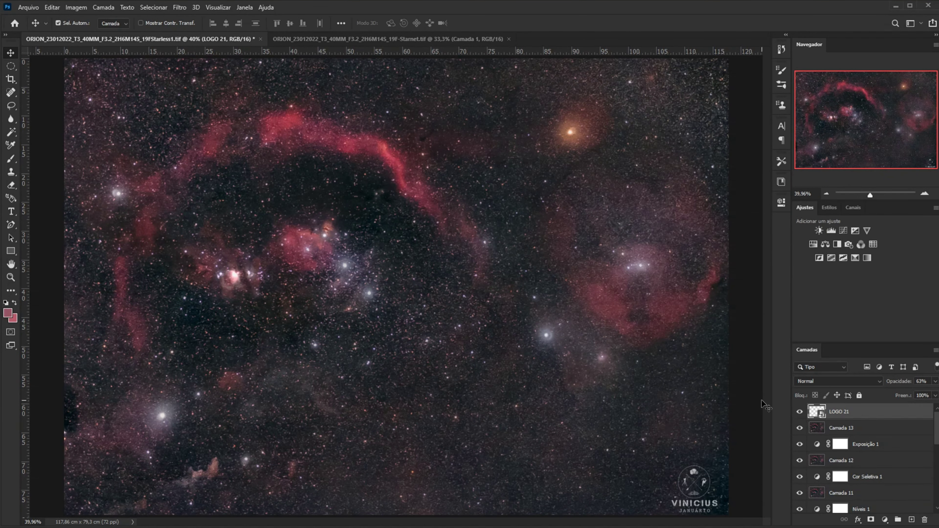
pyautogui.click(751, 401)
pyautogui.keyDown('alt'); pyautogui.scroll(-3, 591, 356); pyautogui.keyUp('alt')
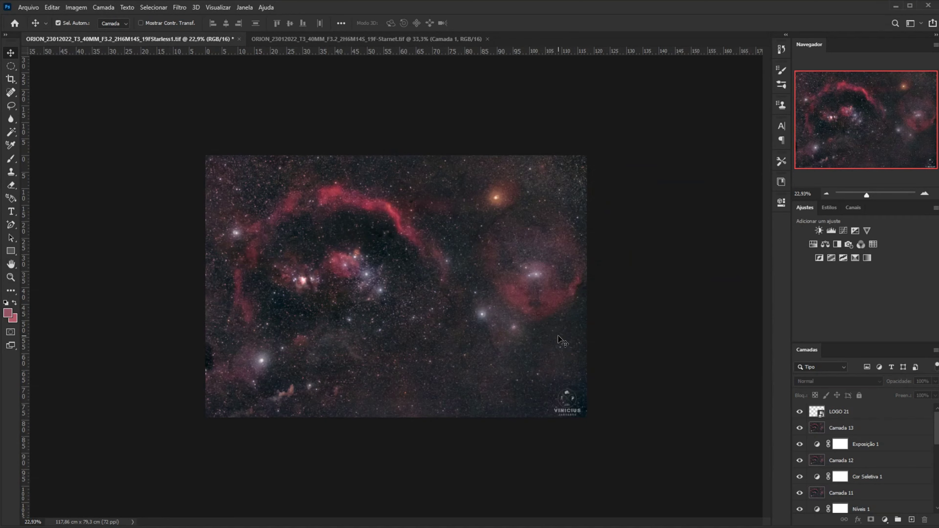